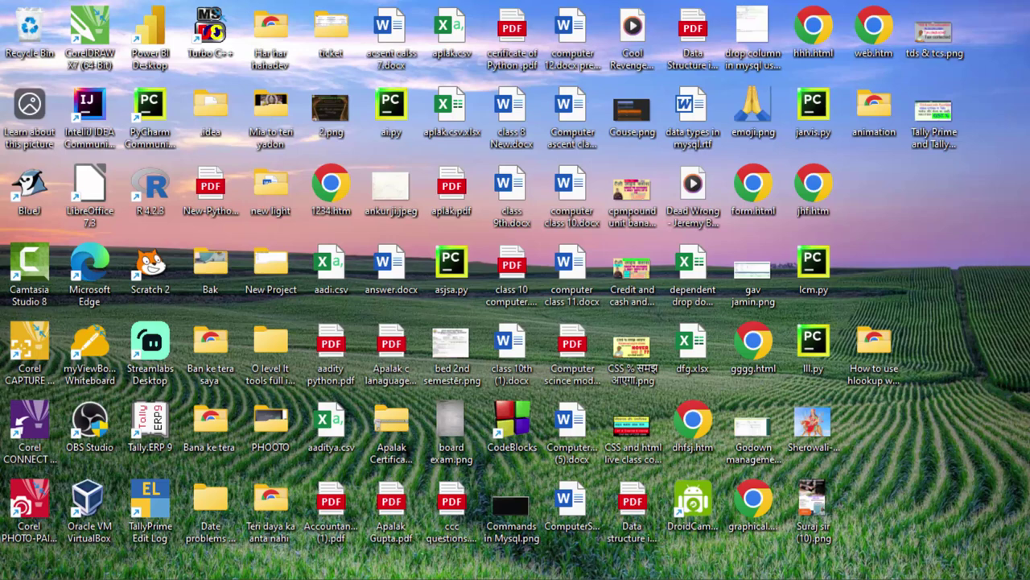
Refresh the desktop, then search the Start menu for Access and launch it.
right_click(969, 212)
left_click(915, 281)
key("super")
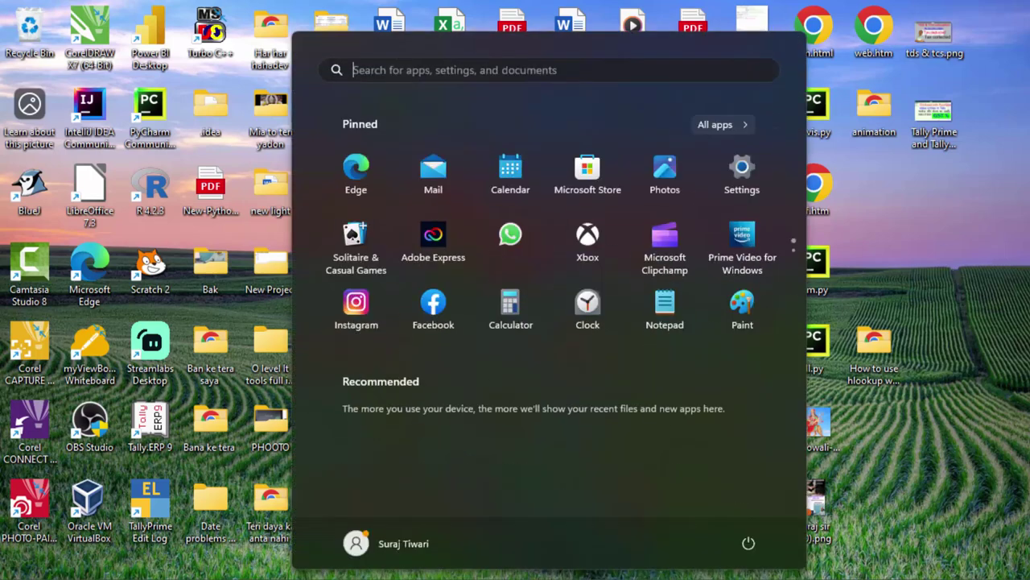
type("m")
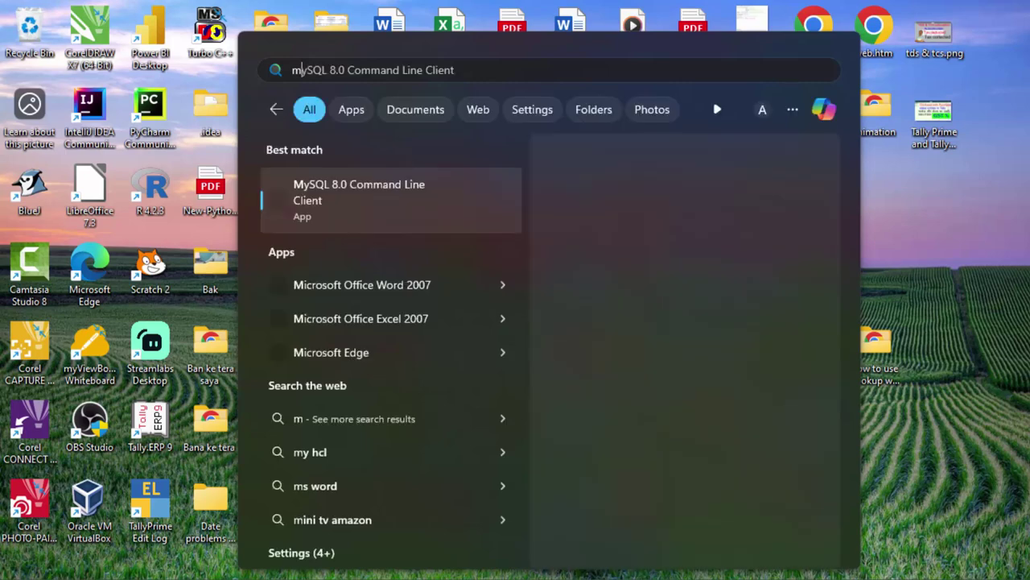
type("icr")
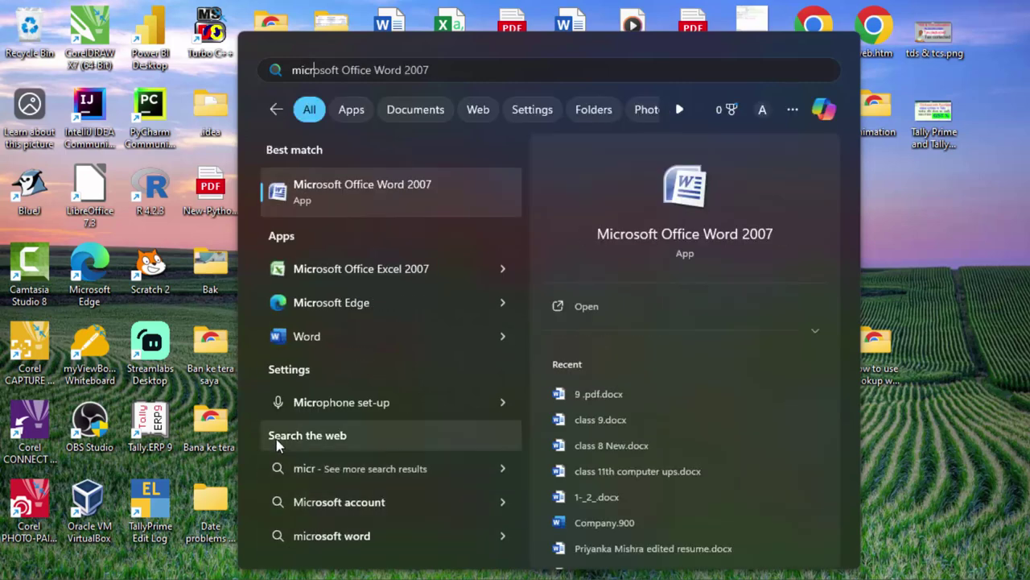
key("BackSpace")
key("BackSpace")
key("BackSpace")
key("BackSpace")
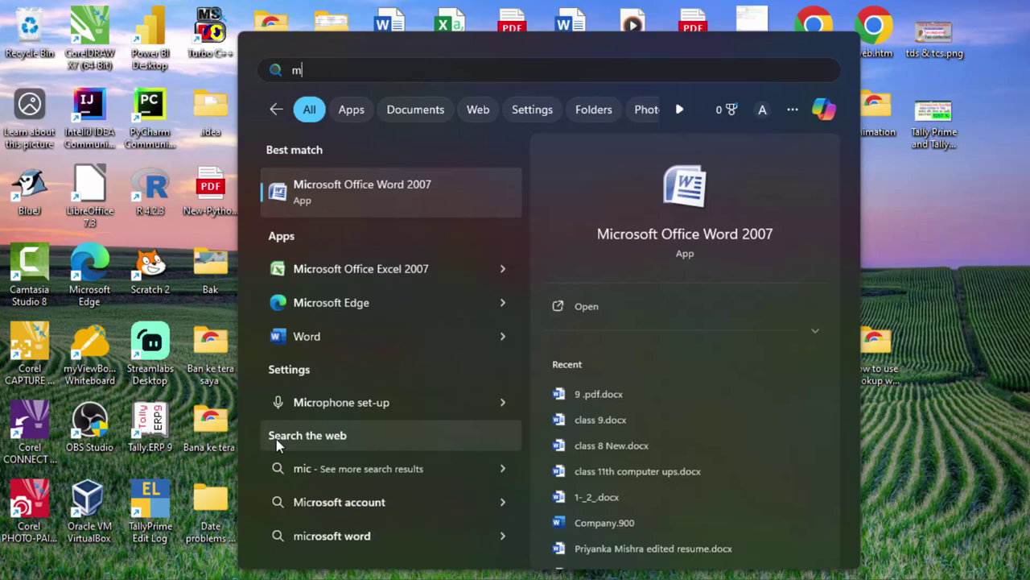
key("BackSpace")
type("a")
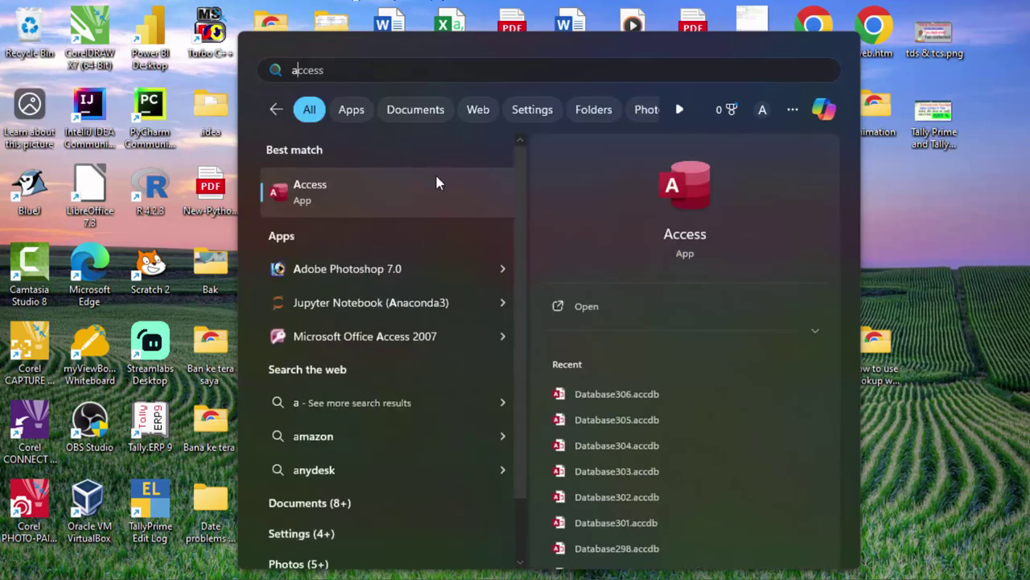
left_click(428, 194)
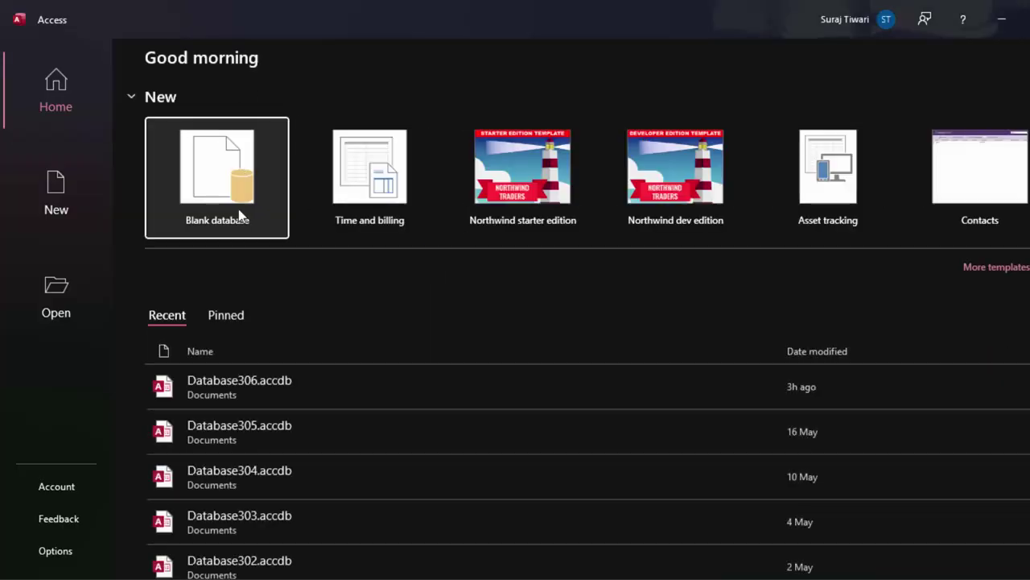
Create the blank database Database307 and switch Table1 toward Design view.
left_click(239, 210)
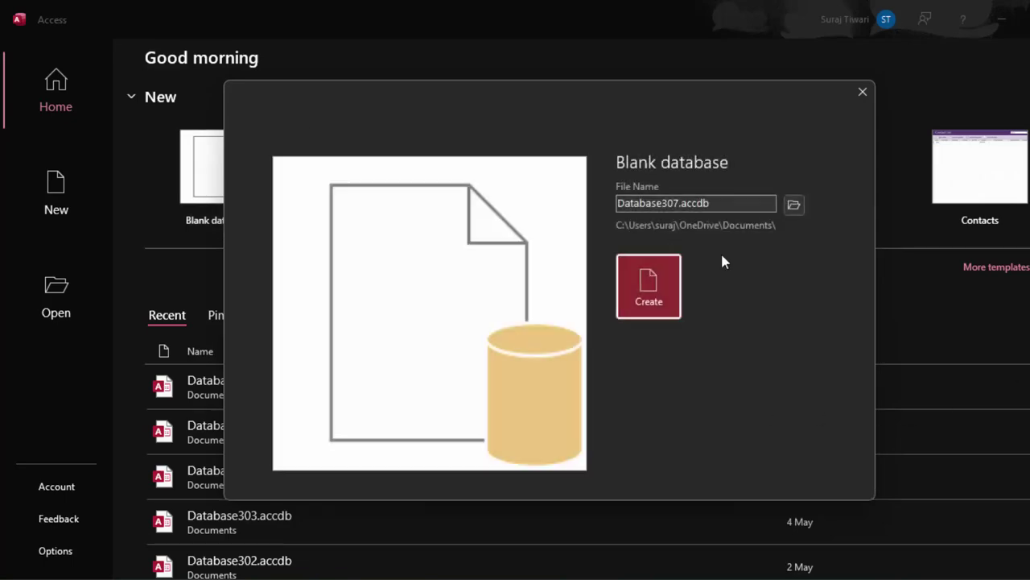
left_click(654, 285)
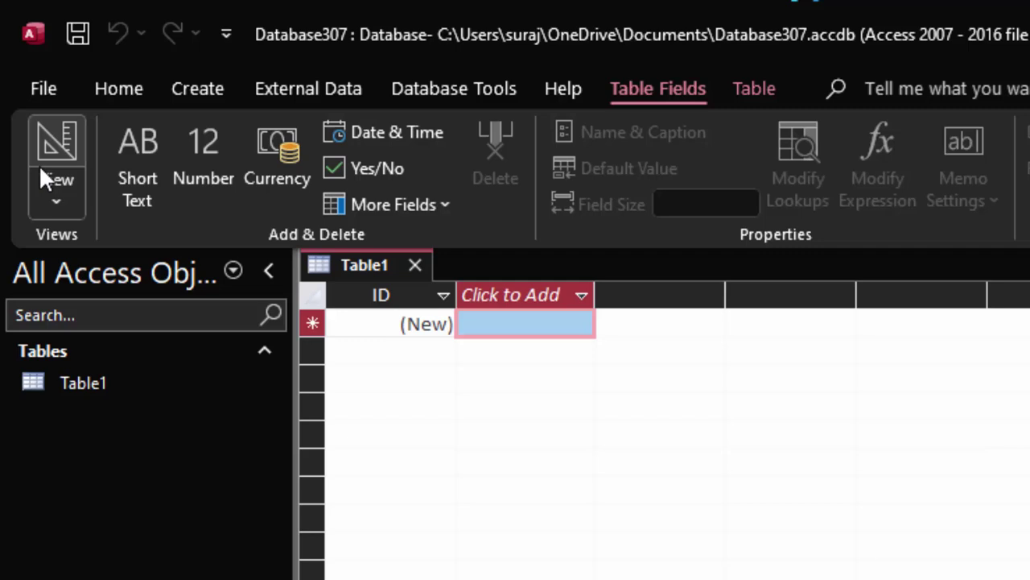
left_click(41, 157)
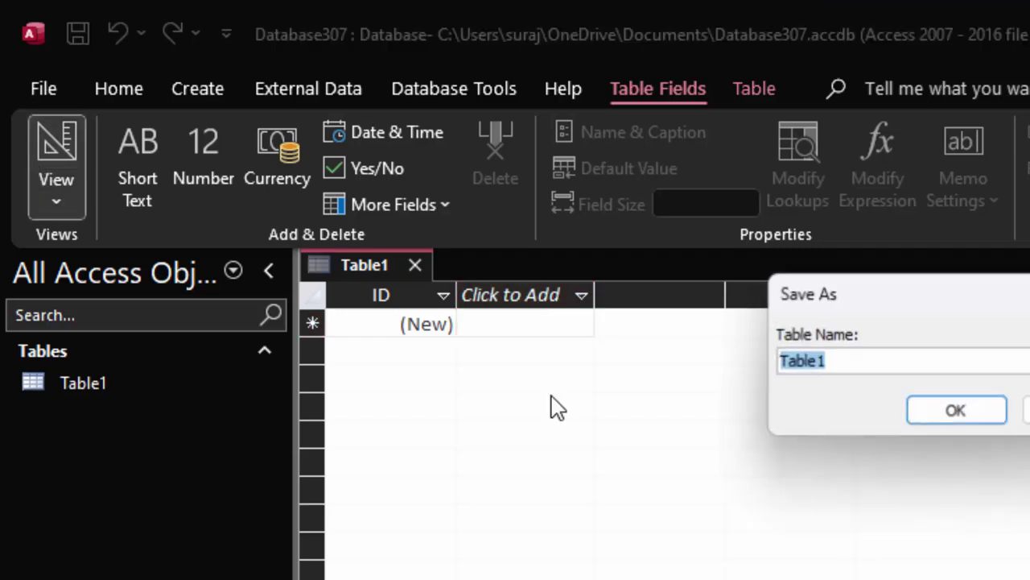
Save the first table under the name ProductT.
key("BackSpace")
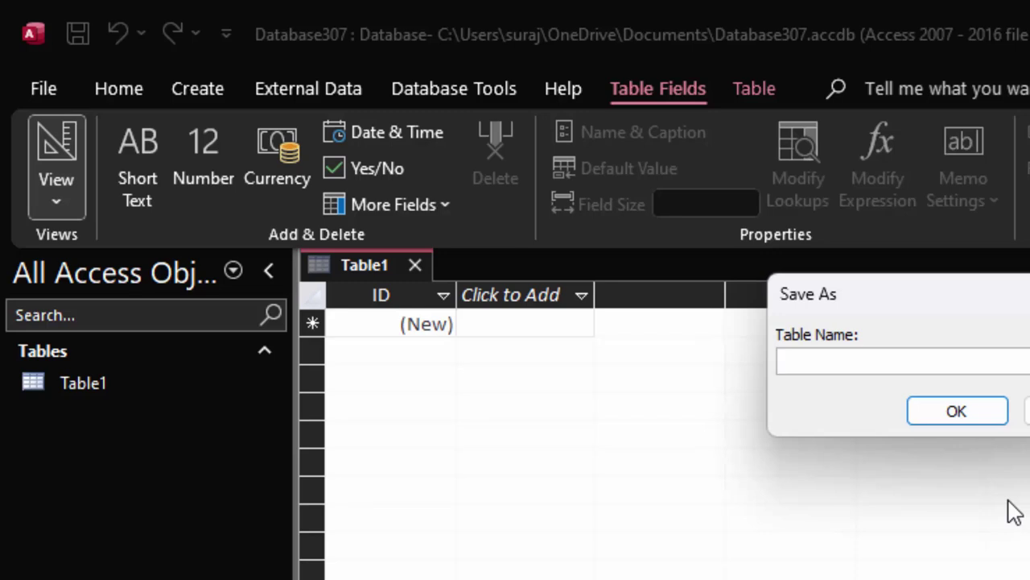
type("Pro")
type("ductT")
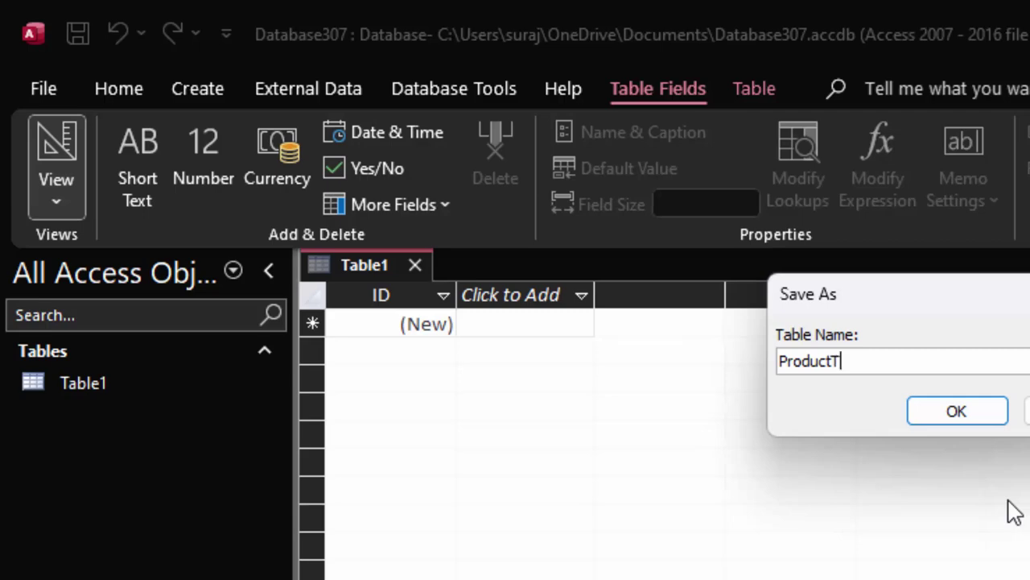
key("Return")
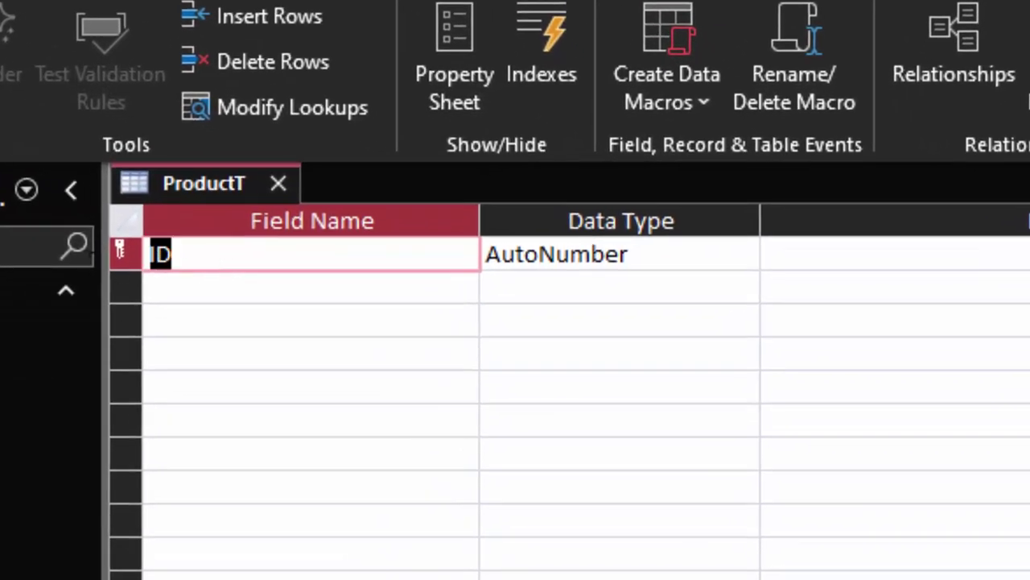
Retype the first field's name as id and review its data type options.
key("F4")
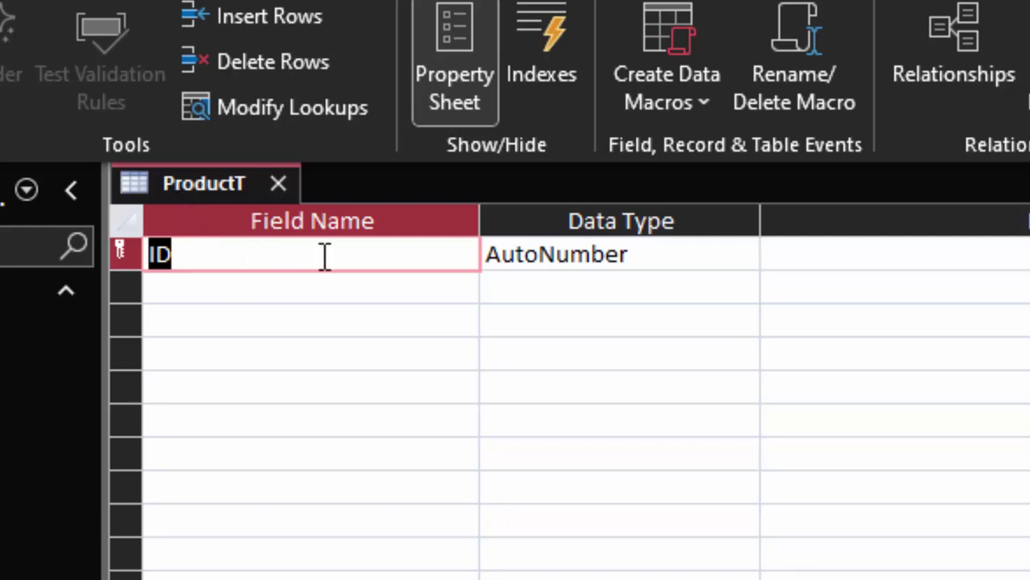
key("Delete")
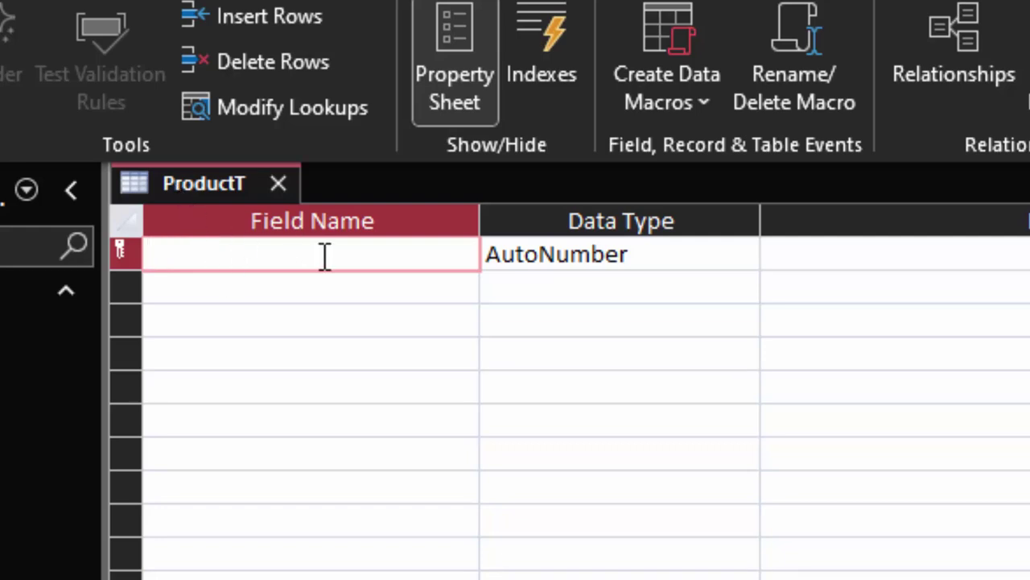
type("Pro")
key("BackSpace")
key("BackSpace")
key("BackSpace")
type("d")
key("Tab")
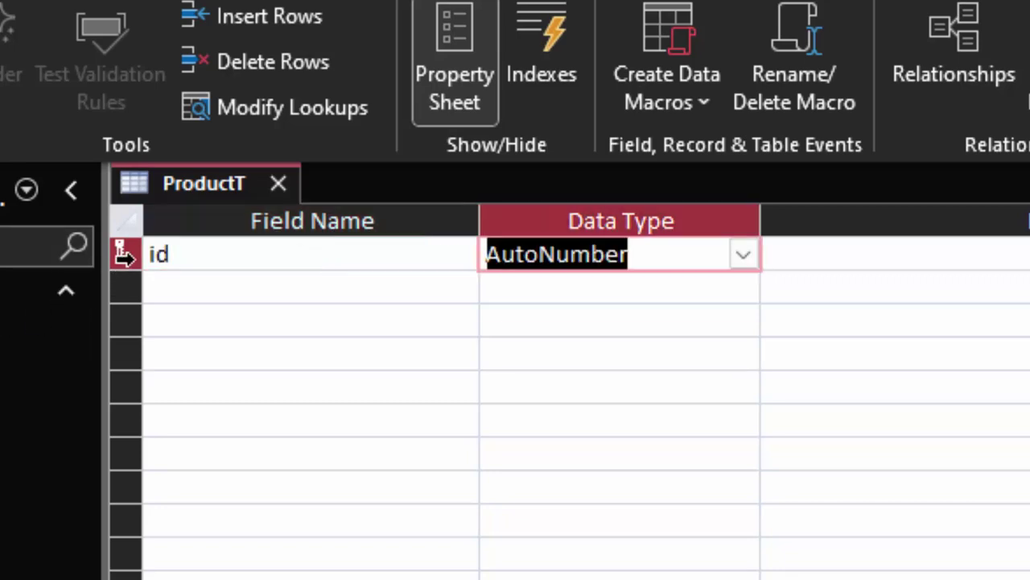
left_click(182, 290)
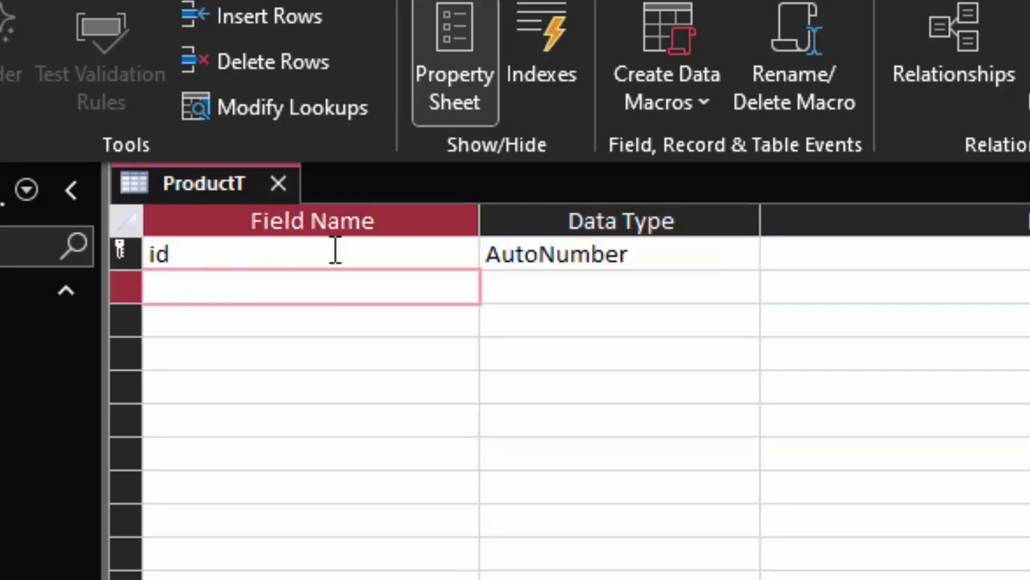
left_click(741, 256)
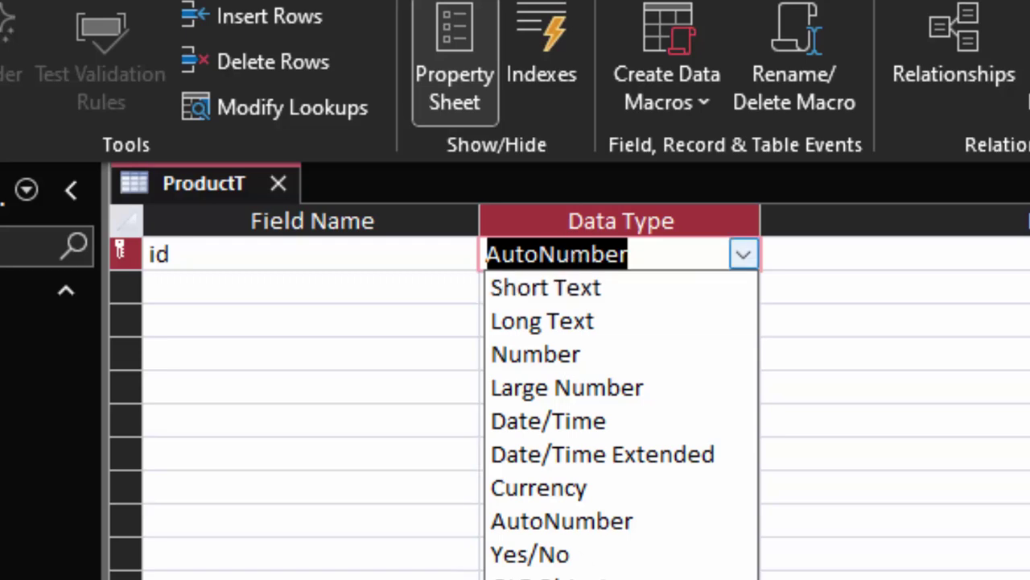
Add a Name_of_product Short Text field and a Price field of type Currency.
left_click(268, 301)
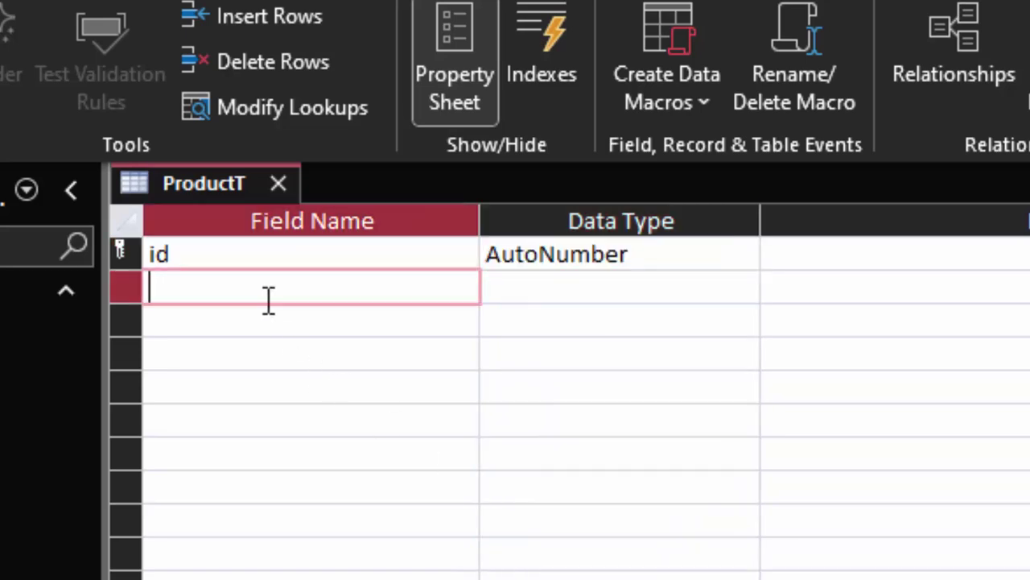
type("Name_")
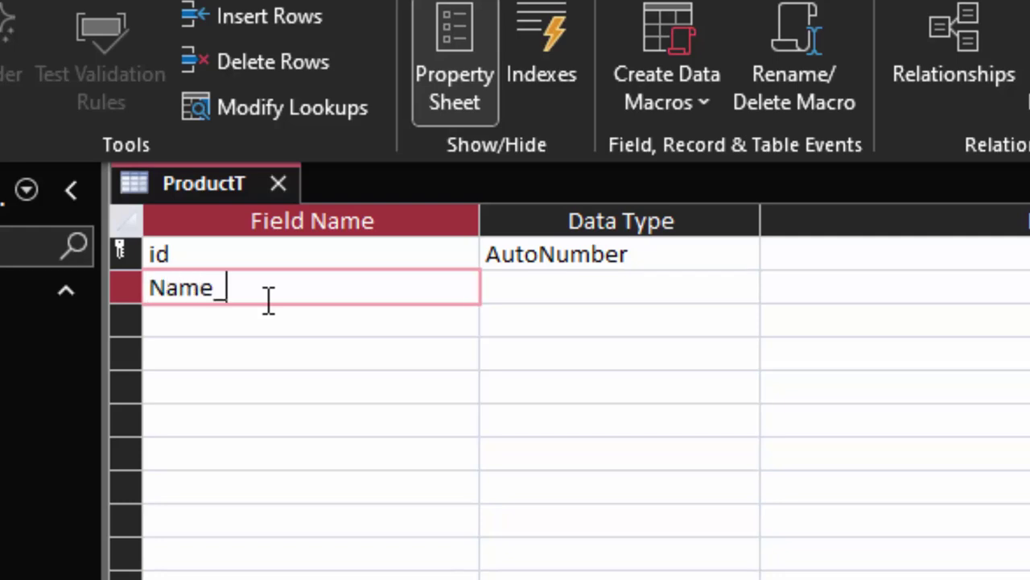
type("of_pro")
type("duct")
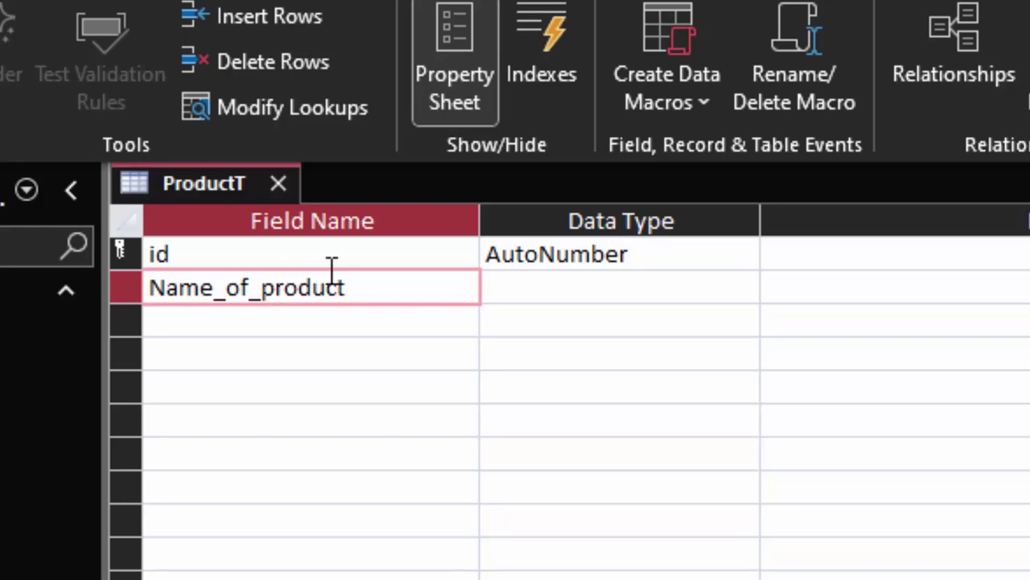
left_click(538, 288)
left_click(321, 320)
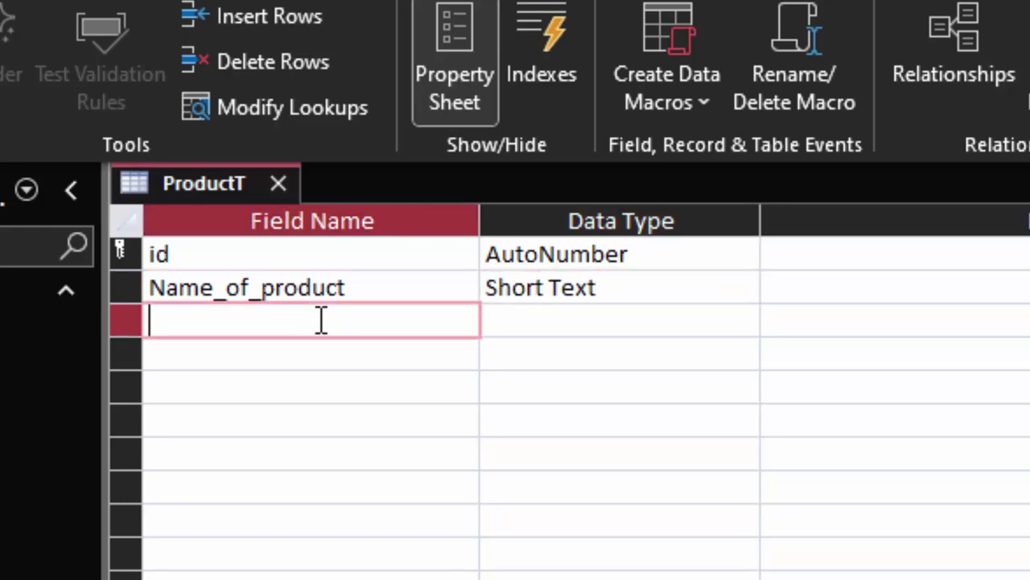
type("Pric")
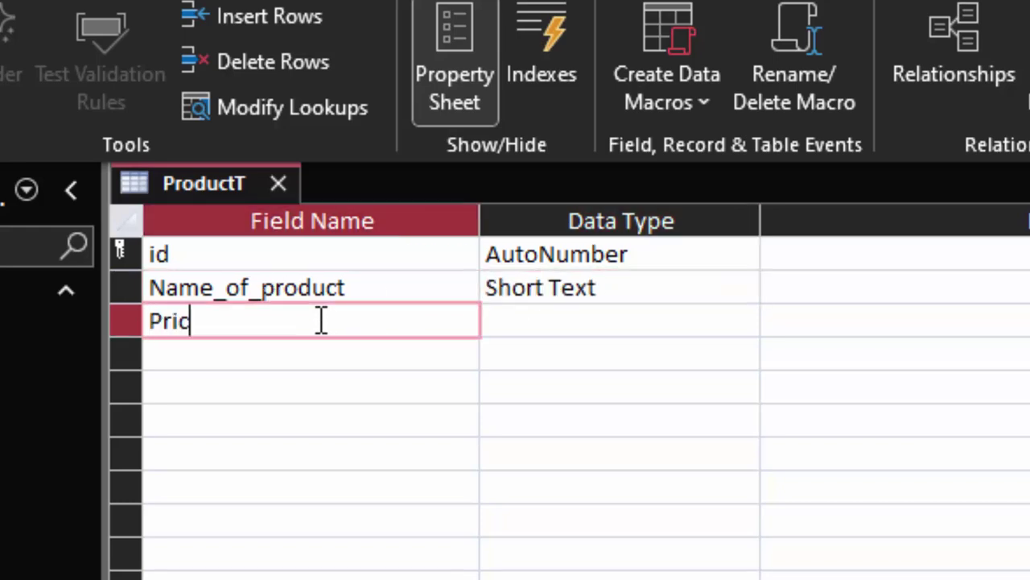
type("e")
left_click(618, 332)
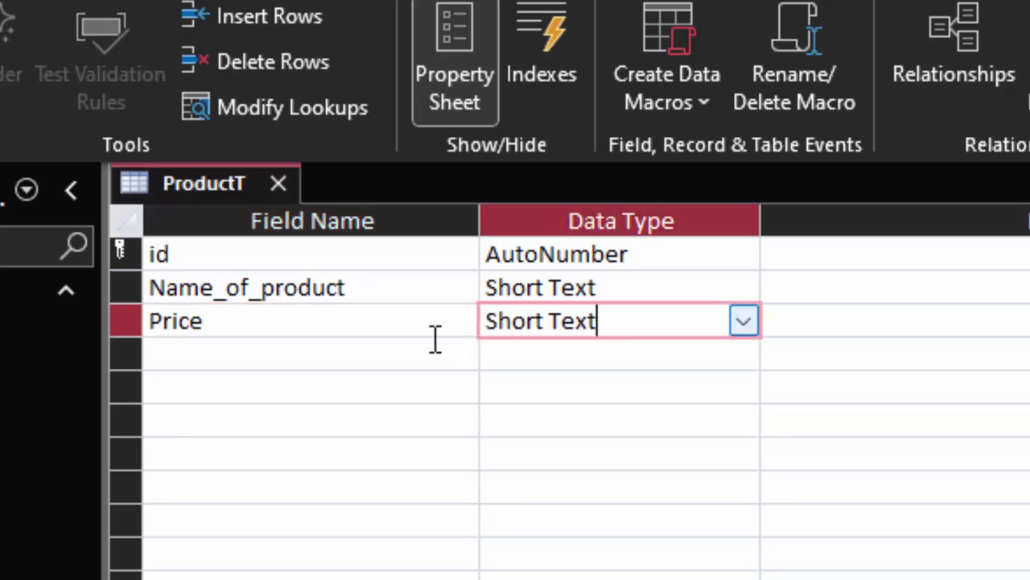
left_click(313, 352)
left_click(617, 322)
left_click(741, 321)
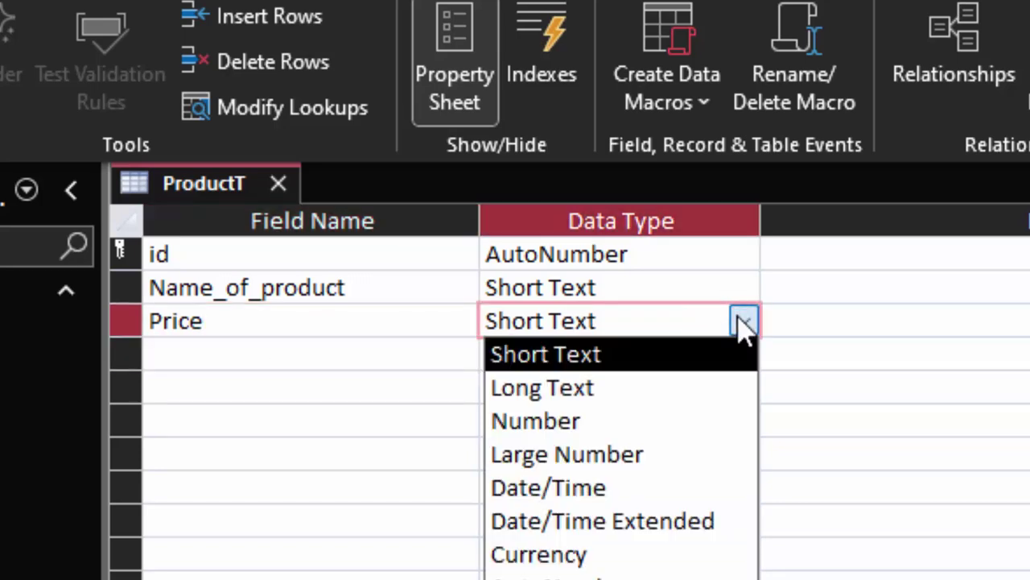
left_click(620, 554)
Add a Qty field with the Number data type.
left_click(265, 361)
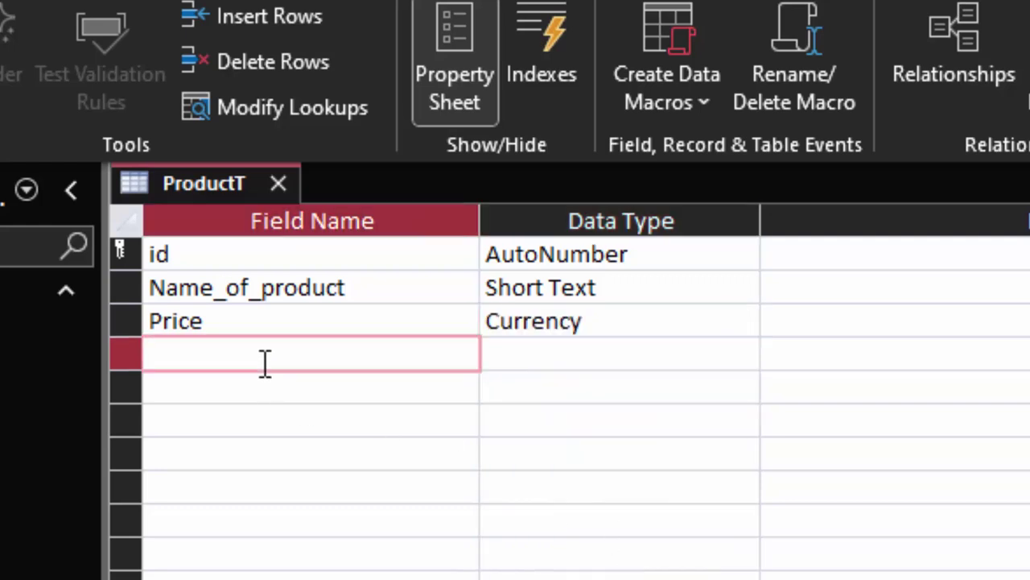
type("Qty")
key("Tab")
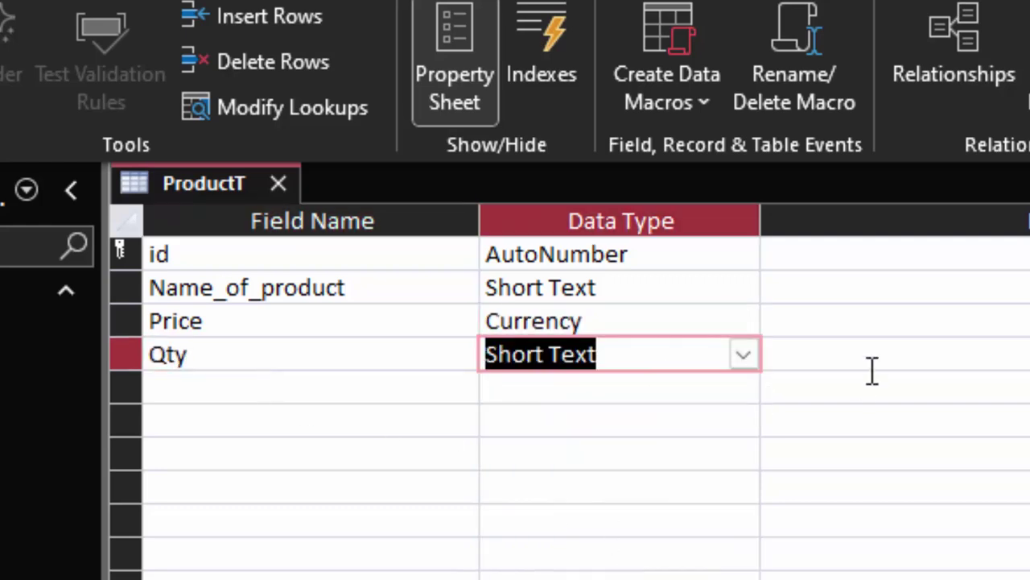
left_click(742, 364)
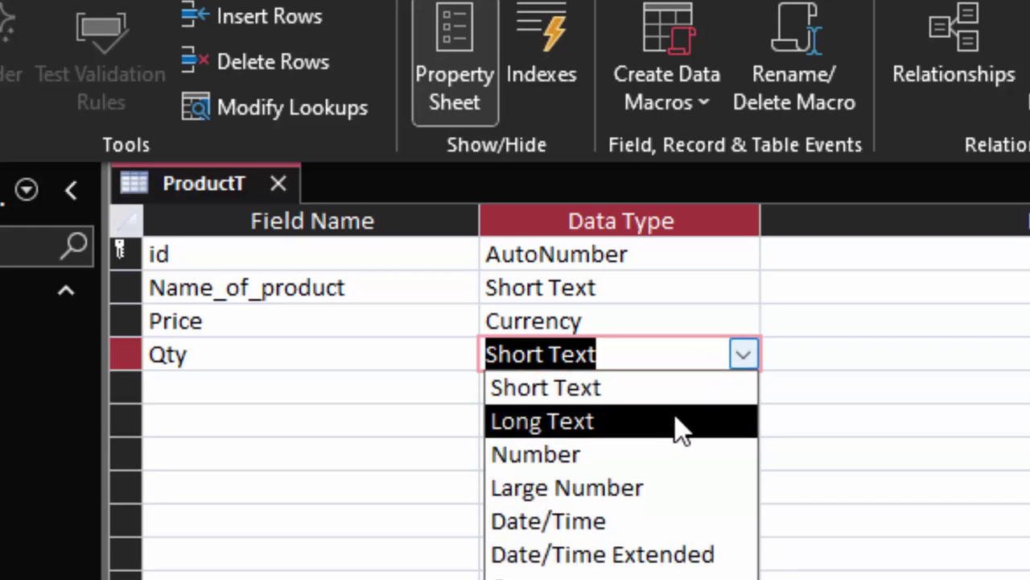
left_click(674, 455)
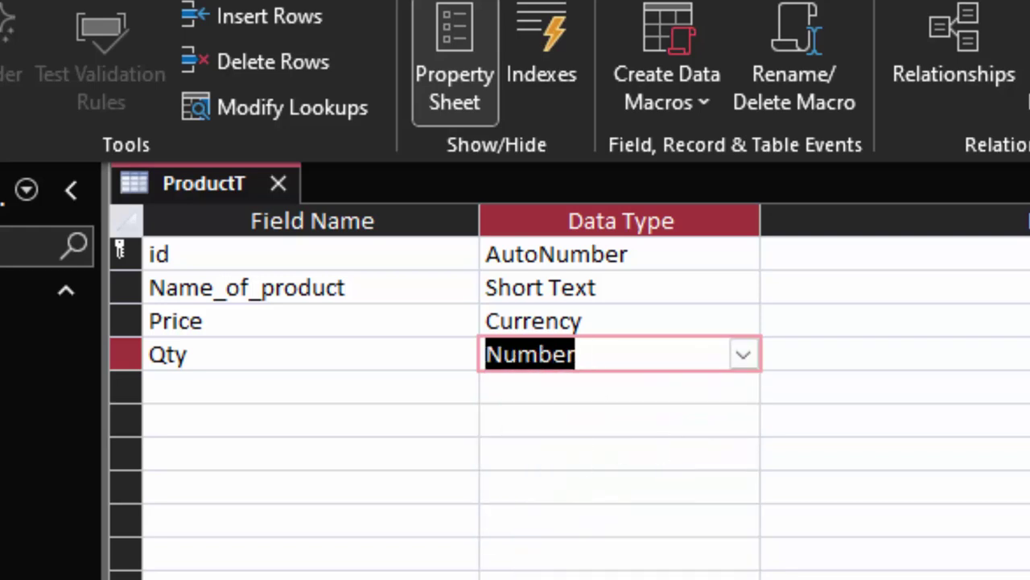
key("F6")
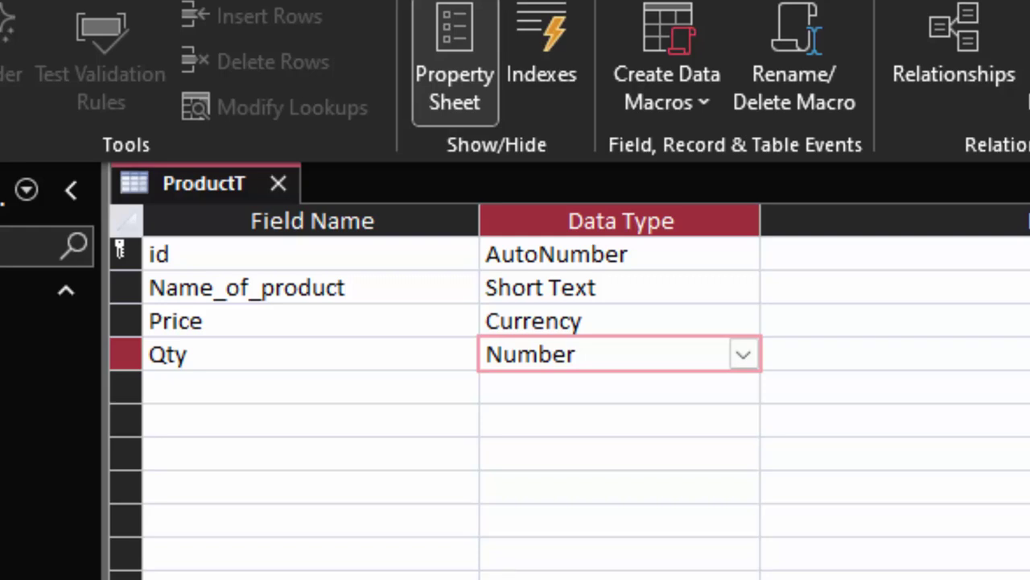
Add a Total_Price field below Qty and show its data type list.
left_click(210, 392)
type("Tota")
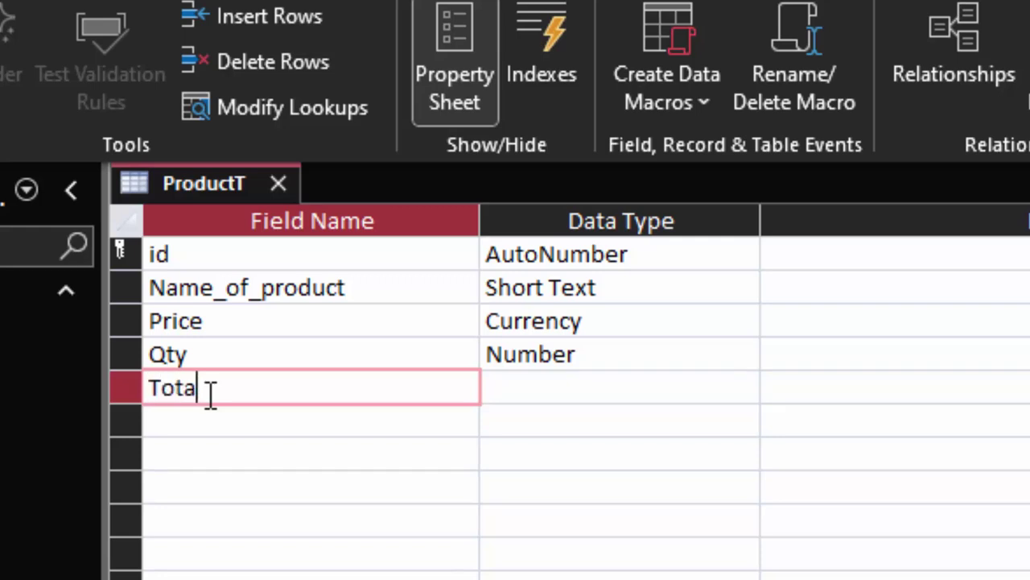
type("l_Pri")
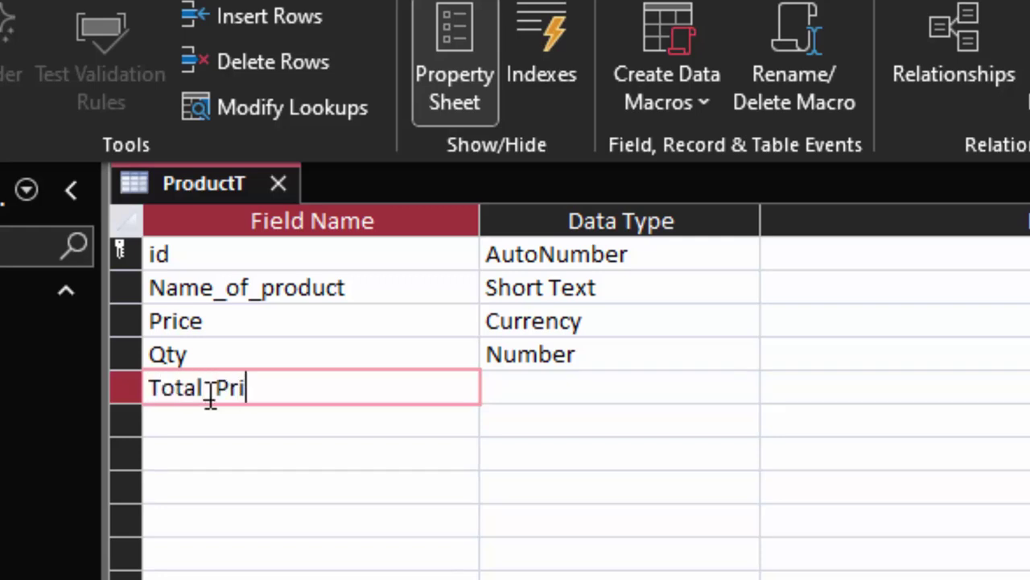
type("ce")
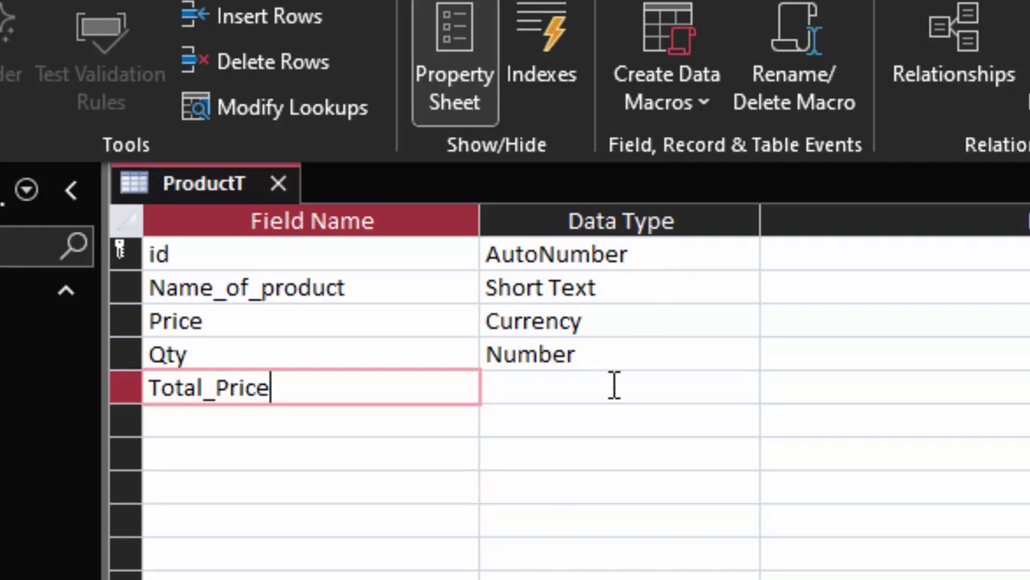
left_click(743, 389)
left_click(743, 389)
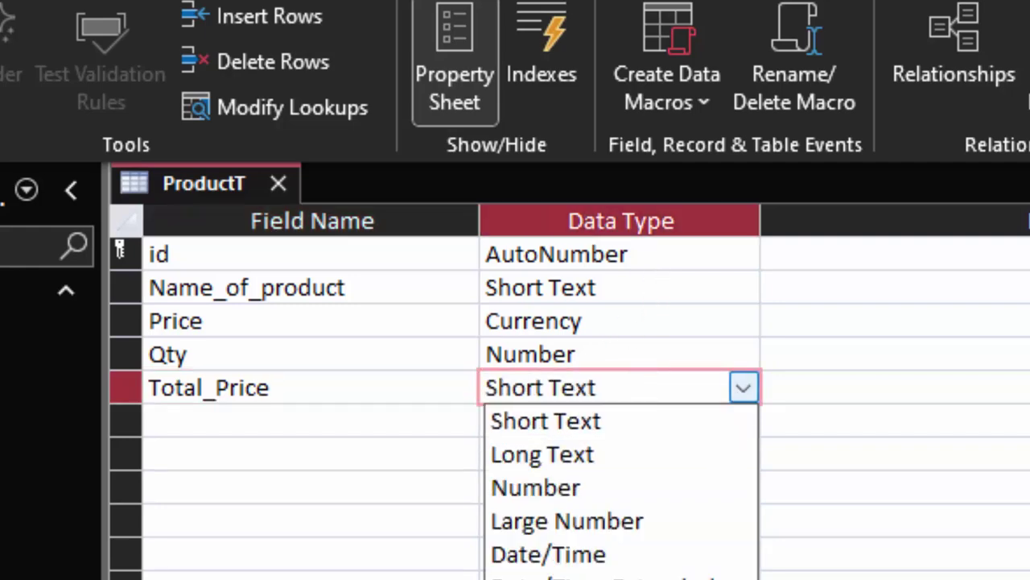
Make Total_Price a Calculated field with the expression [Price]*[qty].
left_click(548, 576)
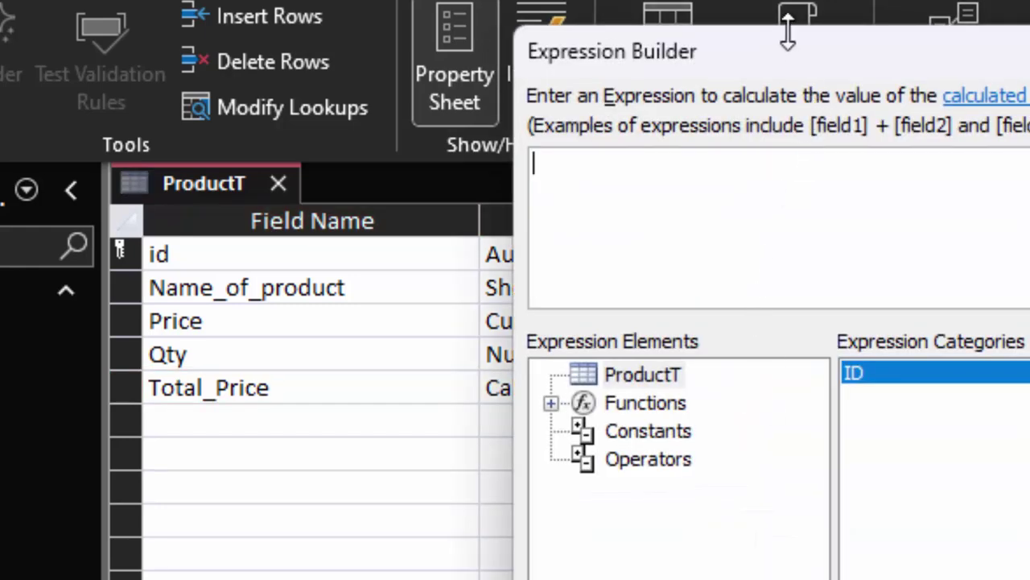
left_click_drag(788, 55, 921, 150)
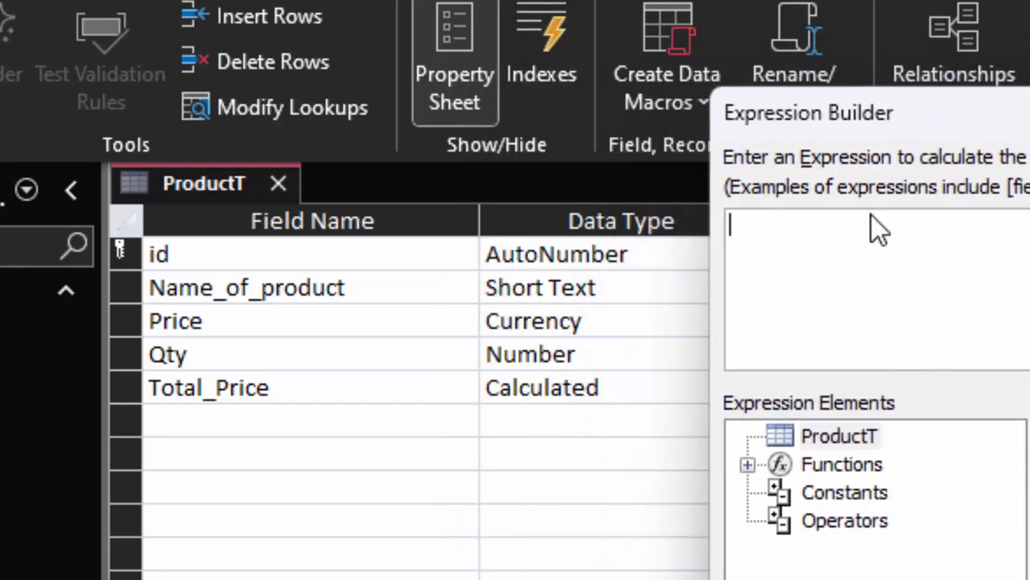
type("[")
type("Pri")
type("ce")
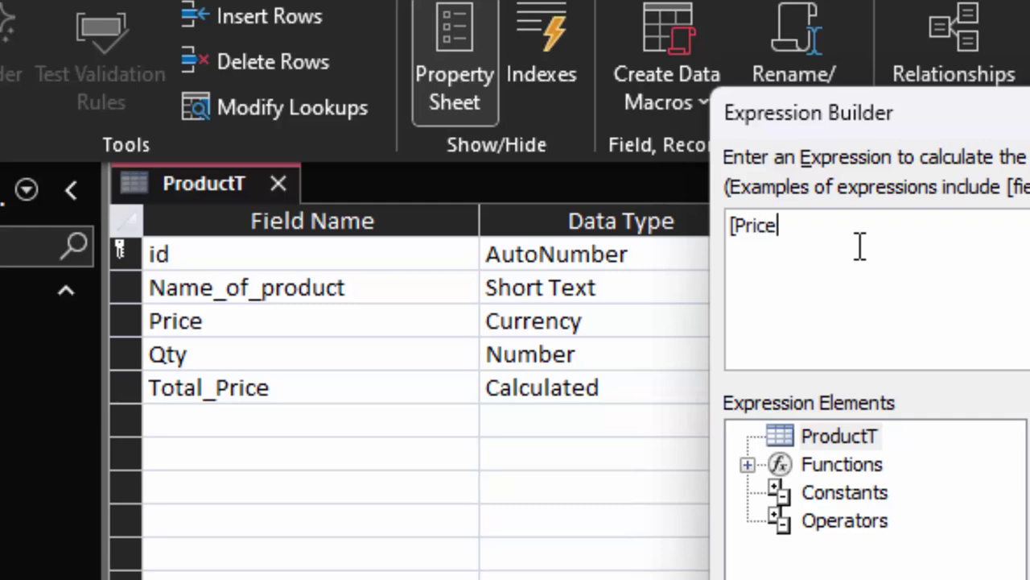
type("]*[")
type("qty]")
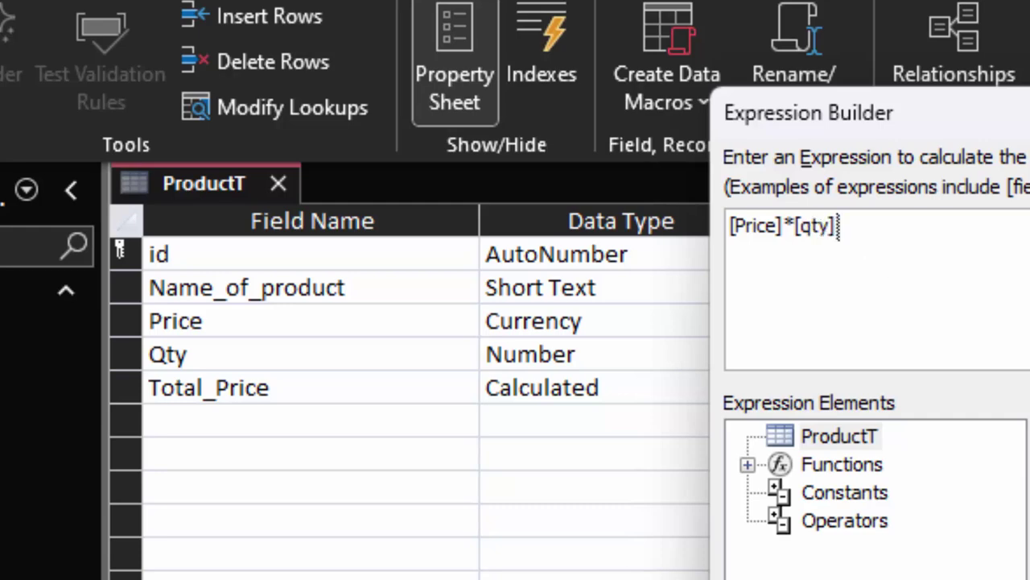
key("Return")
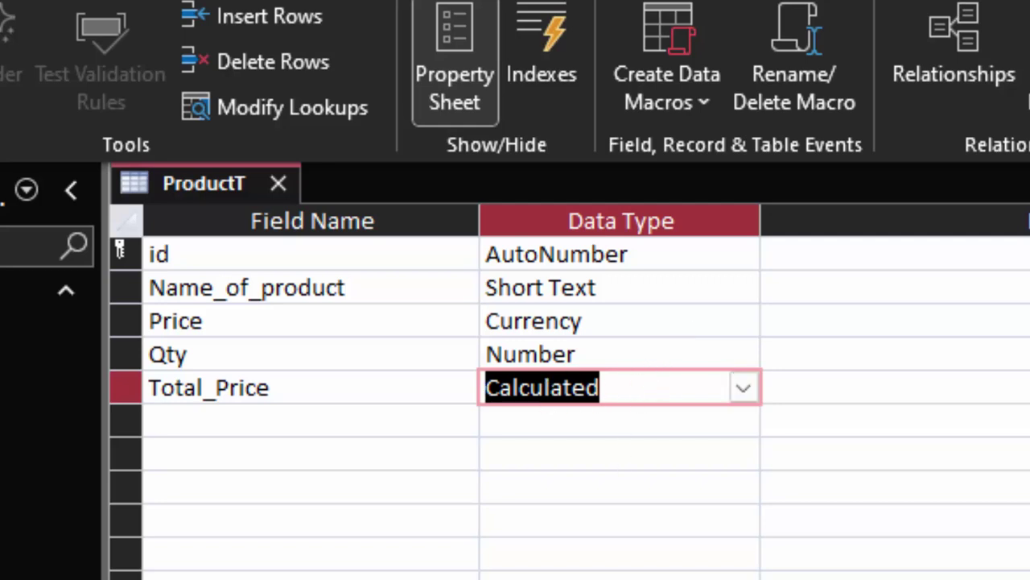
Correct the expression to [Price]*[Qty] in the Zoom box, then save and view the datasheet.
left_click(563, 388)
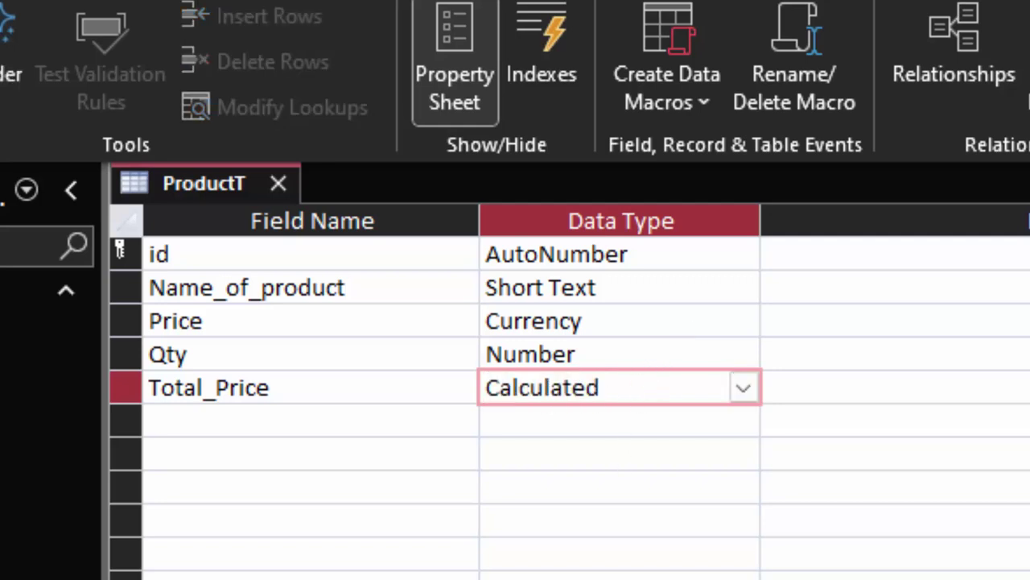
key("shift+F2")
left_click(671, 318)
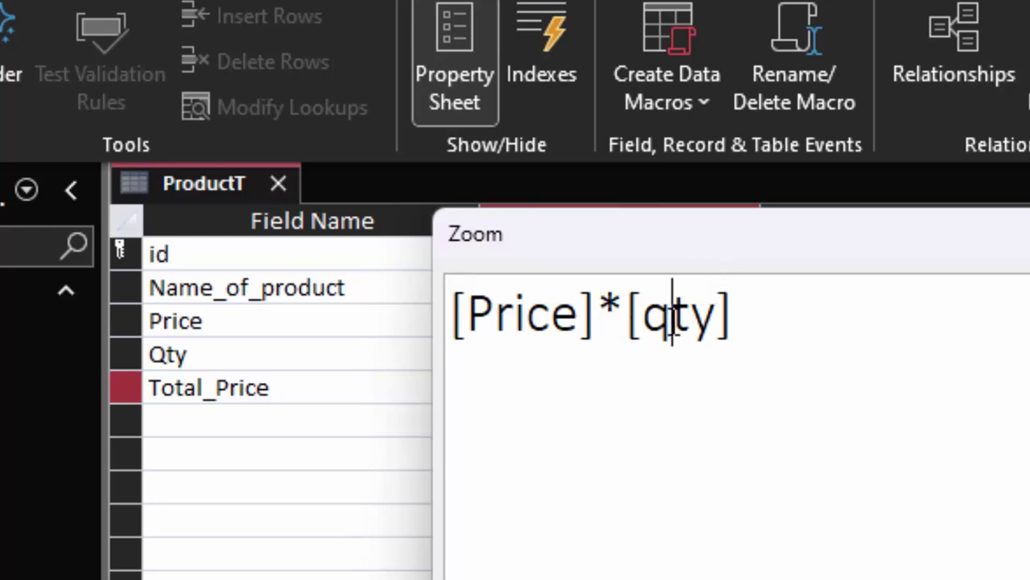
key("BackSpace")
type("Q")
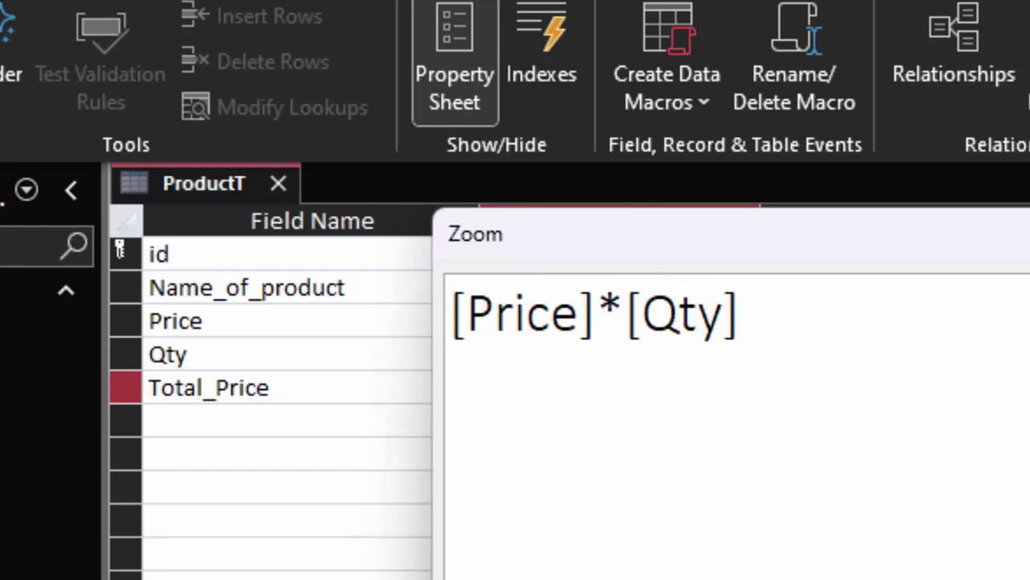
key("Return")
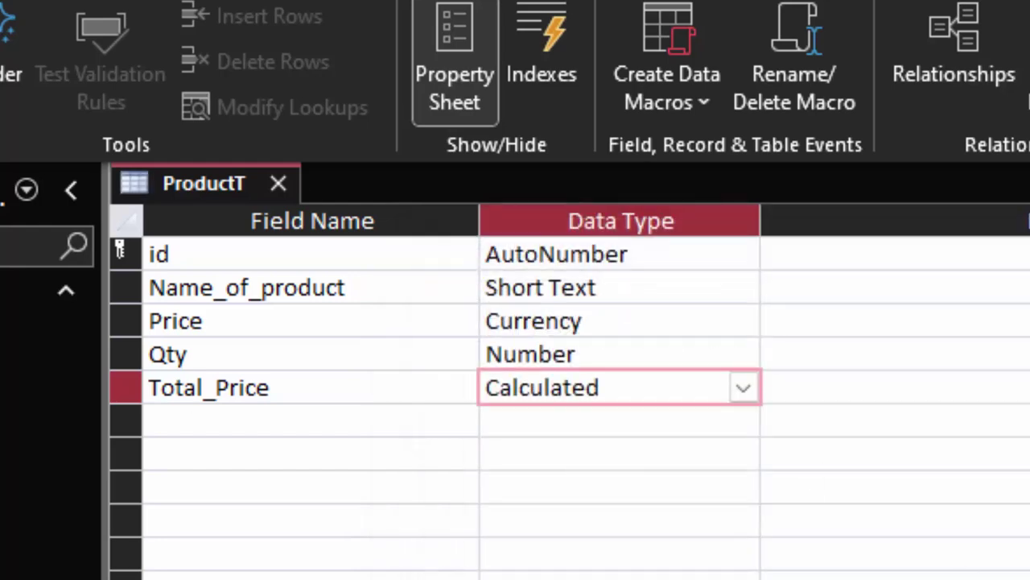
left_click(828, 566)
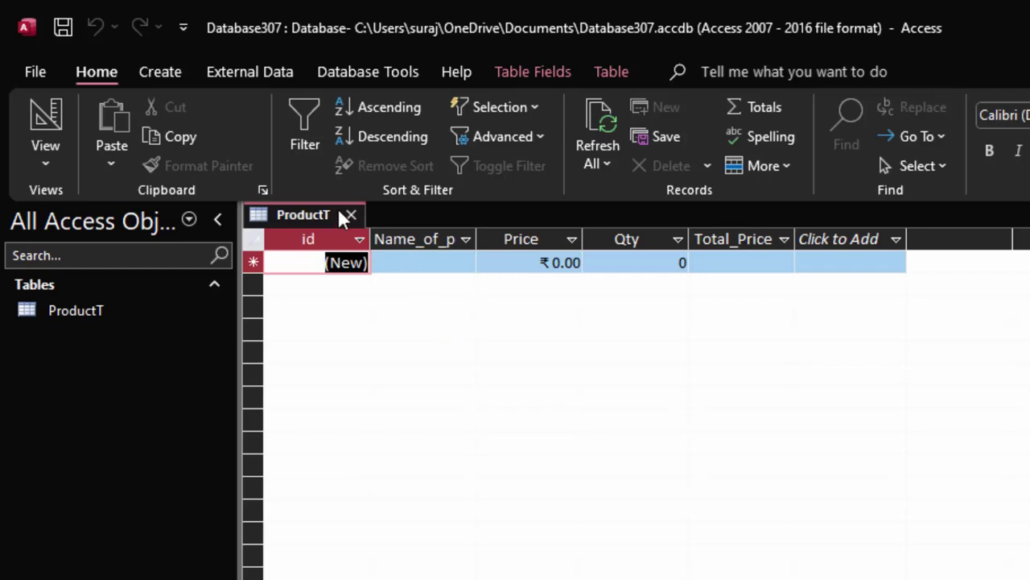
Close the ProductT table.
left_click(352, 215)
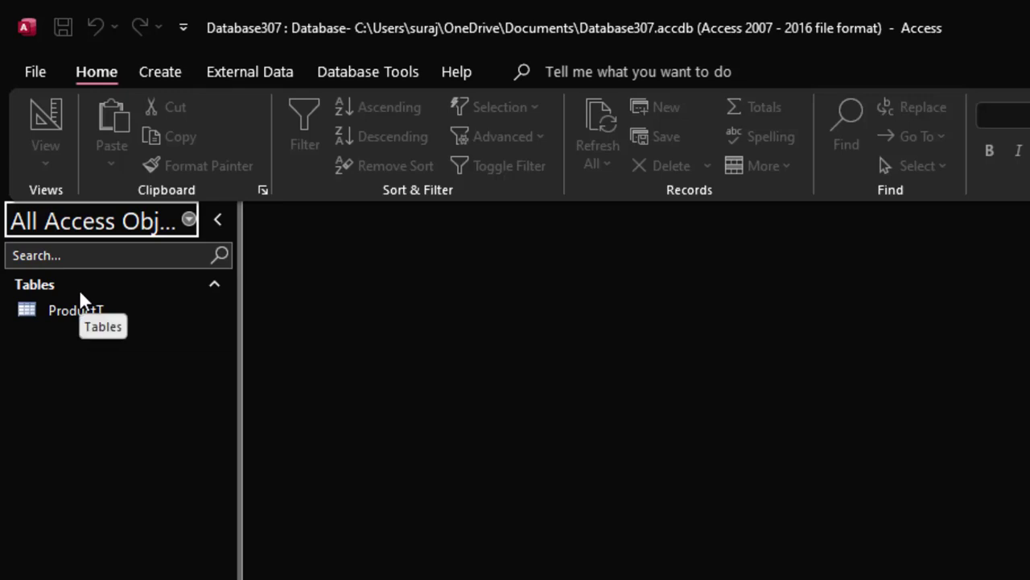
Create a new table named CustomerT and open it in Design view.
left_click(174, 72)
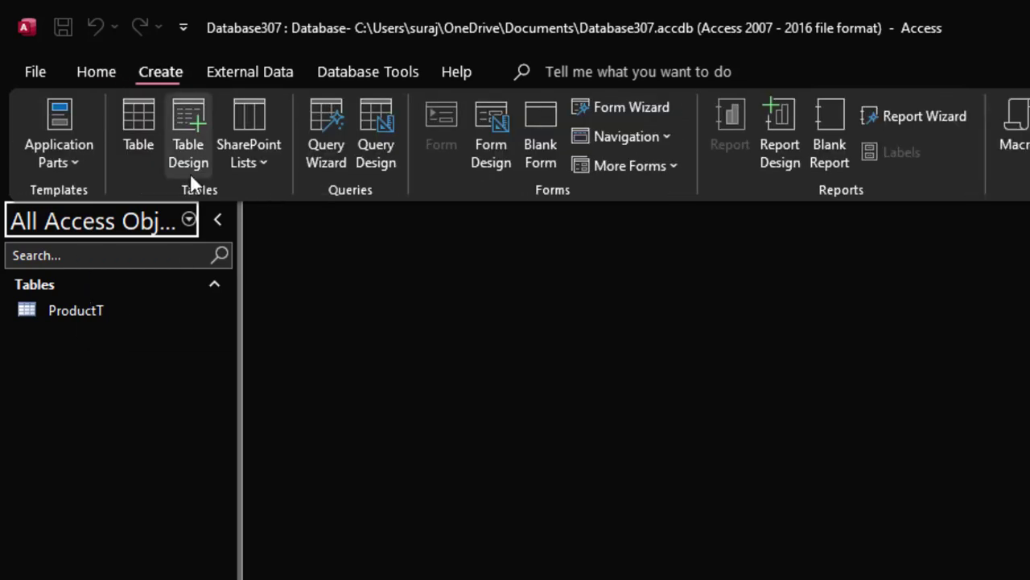
left_click(157, 105)
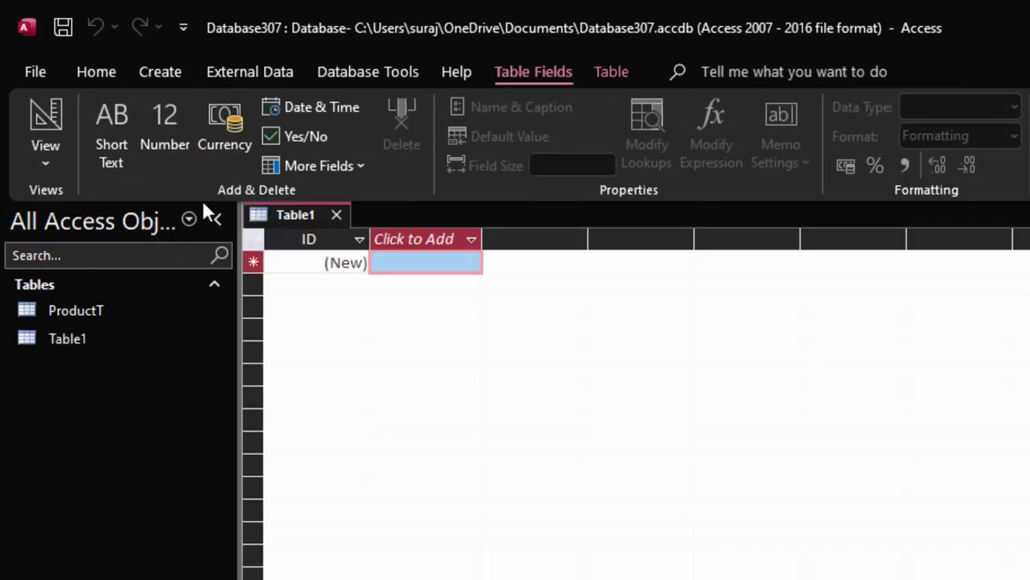
left_click(48, 109)
key("BackSpace")
type("CustomerT")
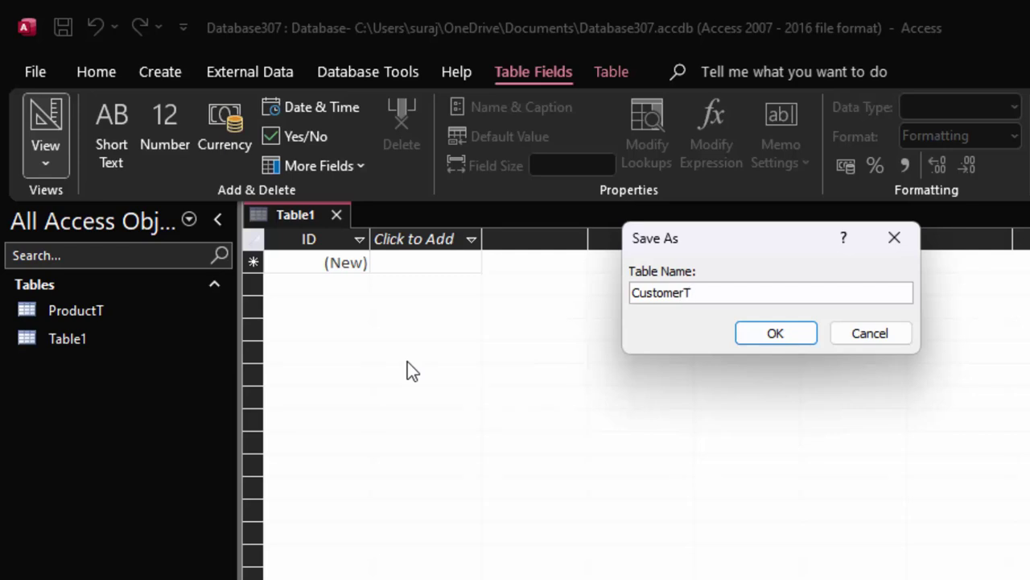
key("Return")
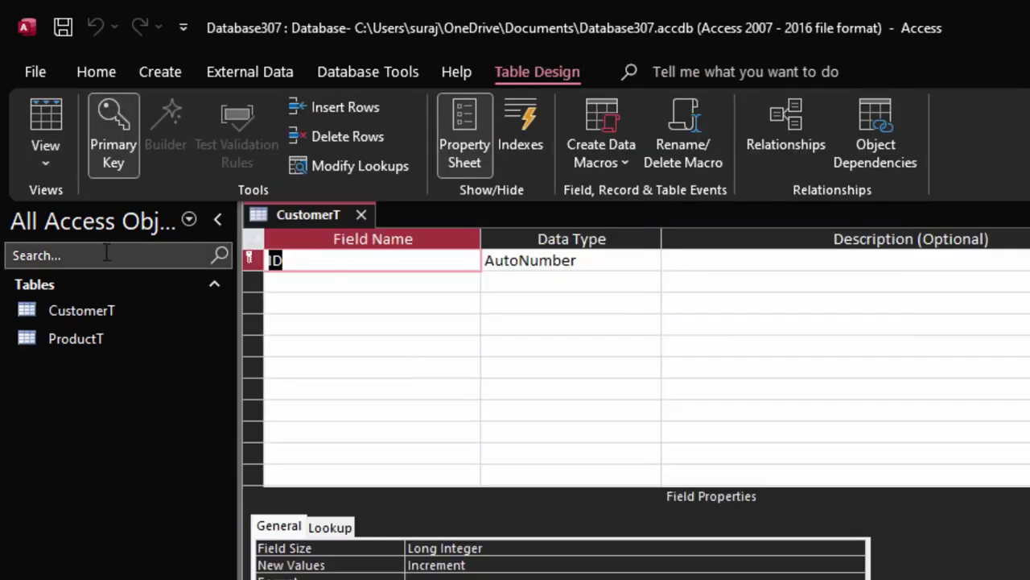
Rename the key field to Customer_id as Short Text and add an id Number field.
key("BackSpace")
type("ust")
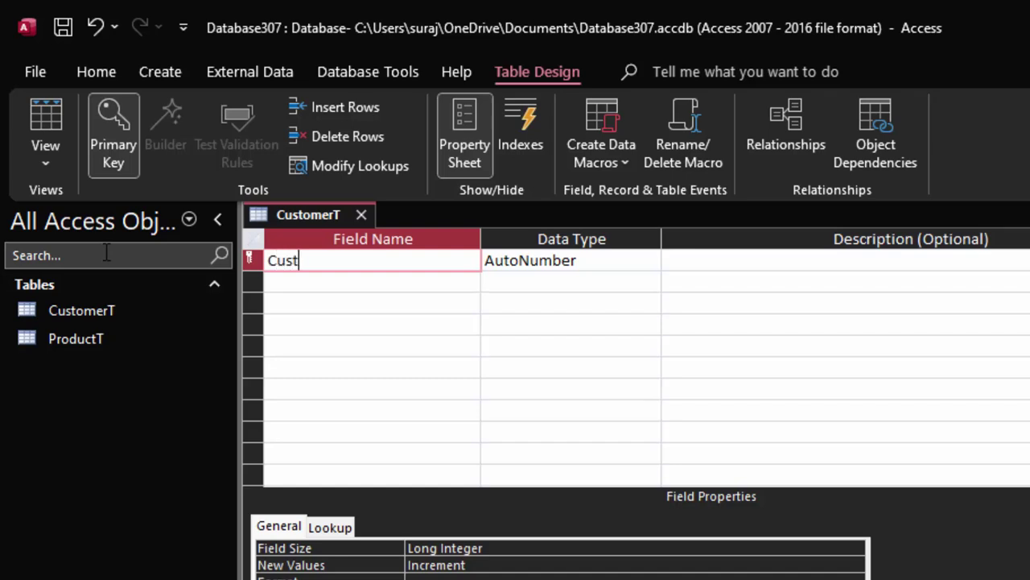
type("omer_id")
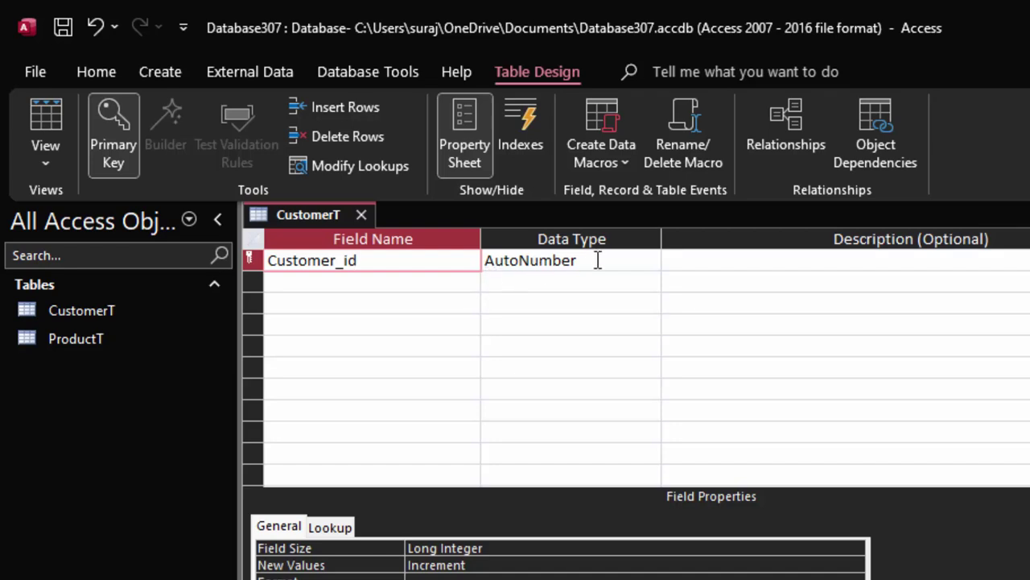
left_click(633, 258)
left_click(653, 261)
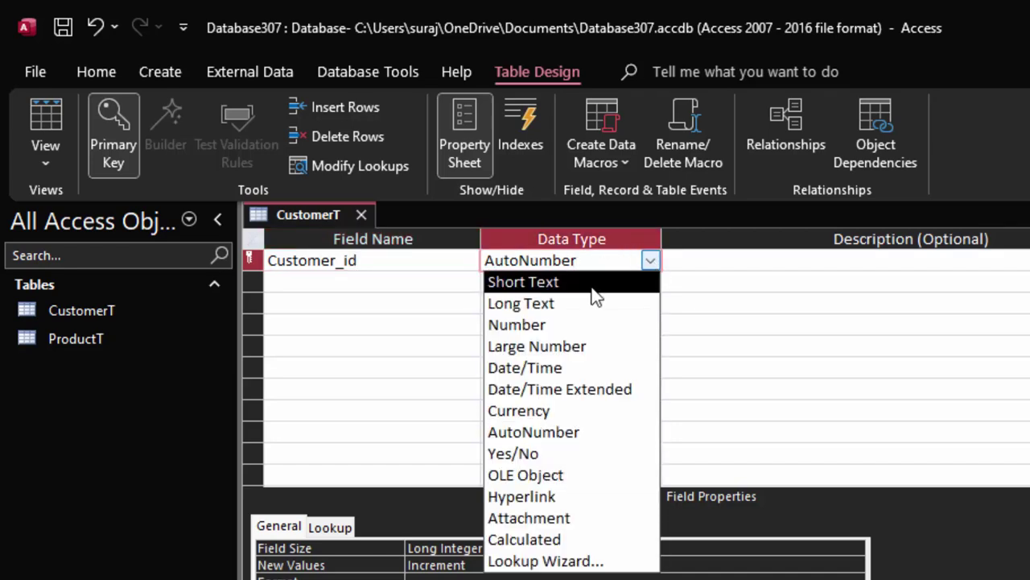
left_click(592, 282)
left_click(366, 282)
type("id")
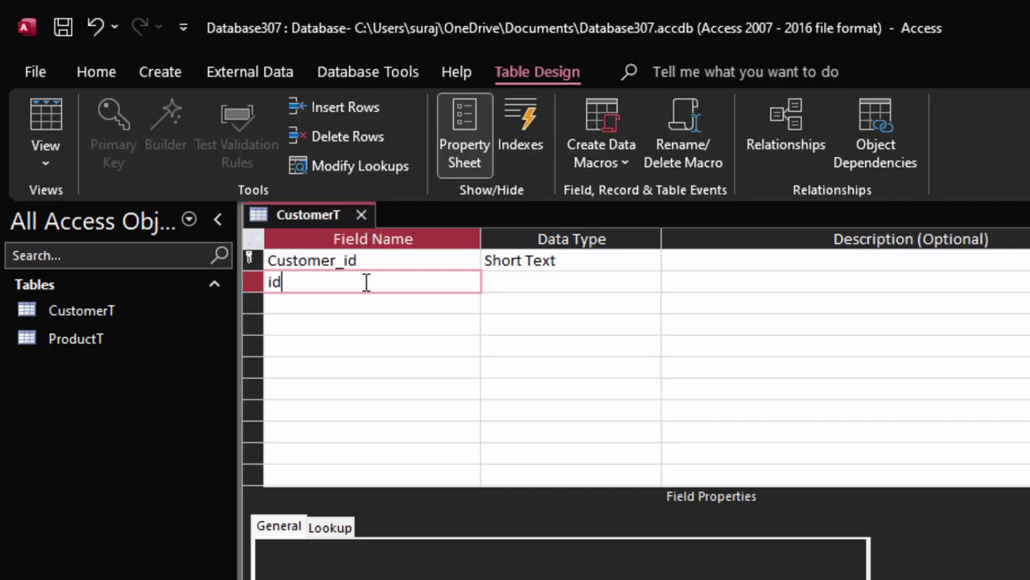
key("Tab")
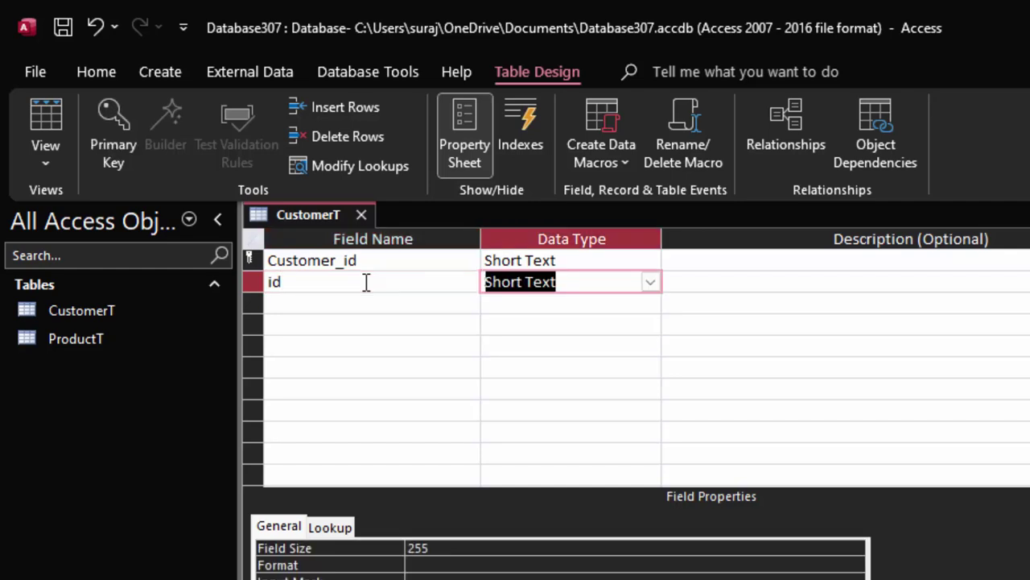
left_click(649, 281)
left_click(578, 346)
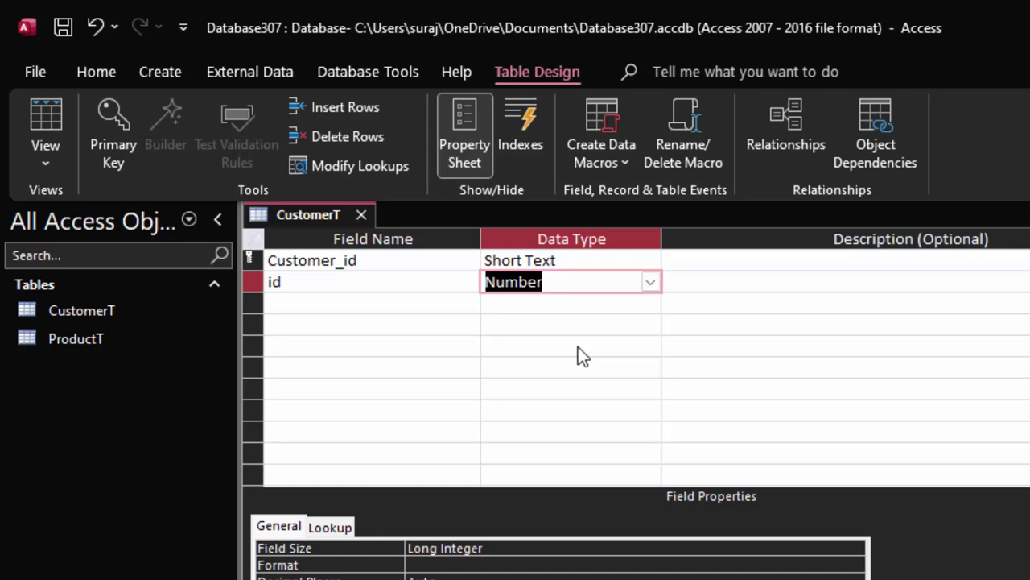
Add Name_of_customer, City and Phone as Short Text fields, then switch to Datasheet view.
left_click(333, 302)
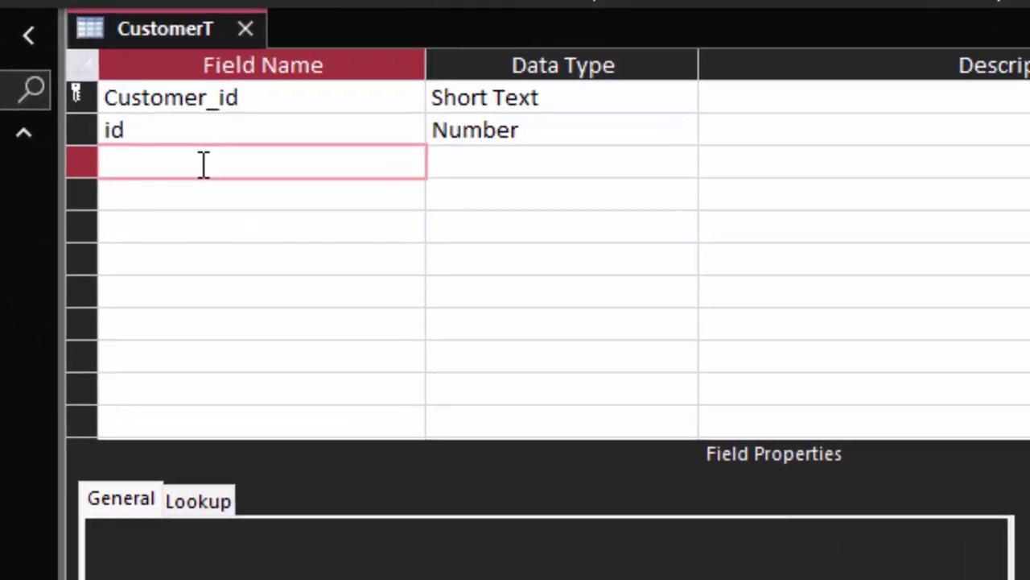
type("Name")
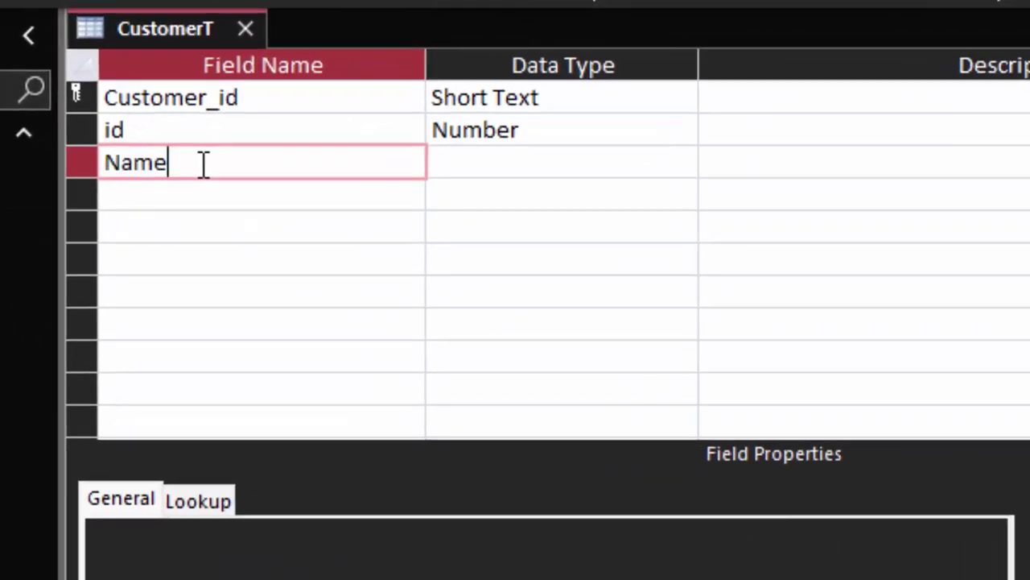
type("_of_c")
type("ustomer")
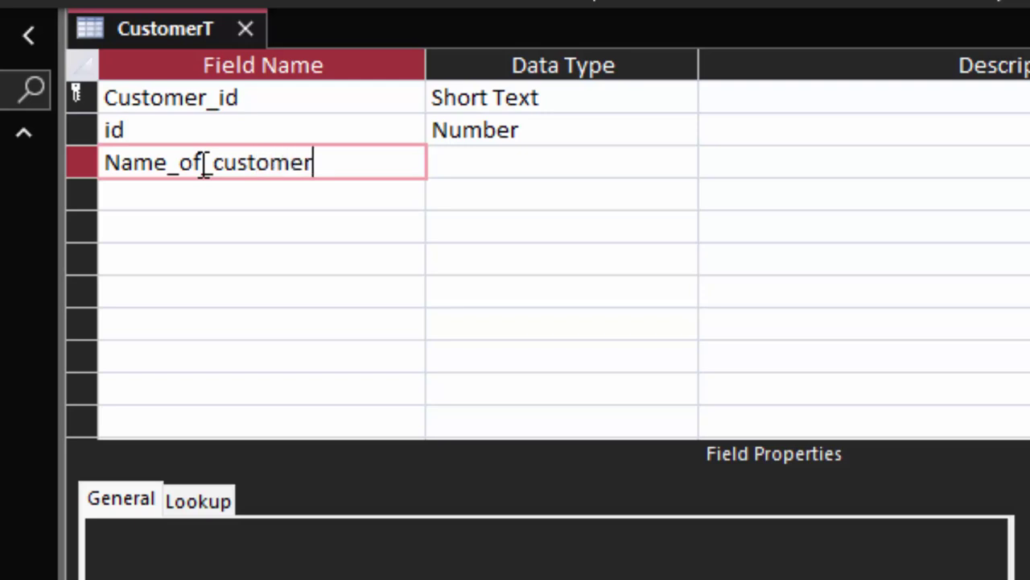
left_click(517, 165)
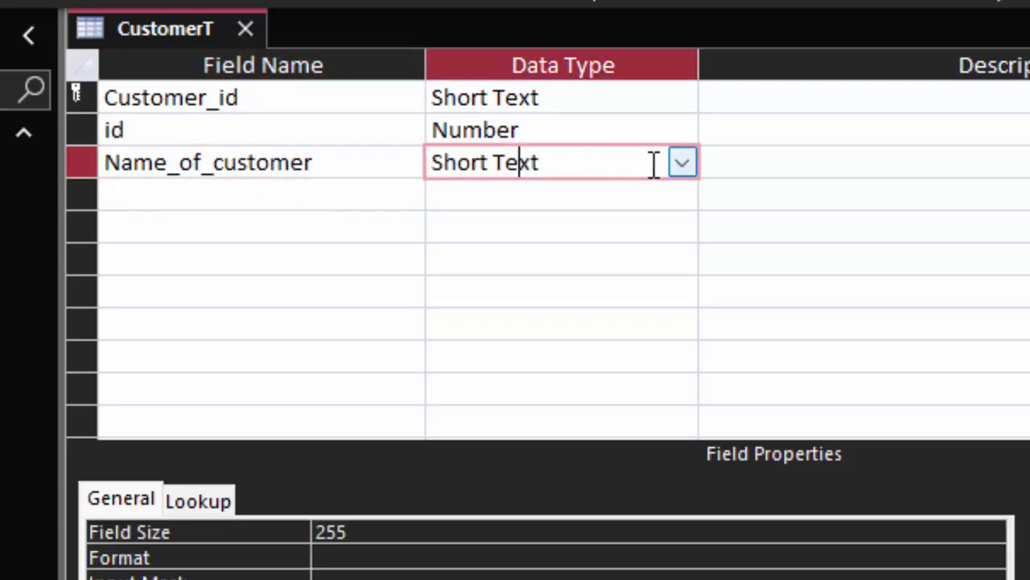
left_click(195, 193)
type("ity")
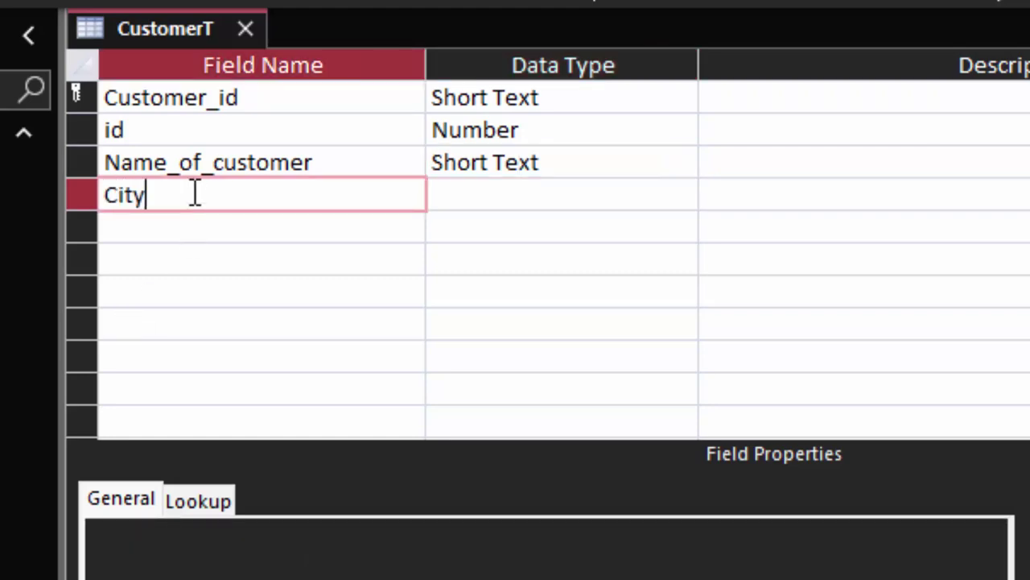
left_click(596, 186)
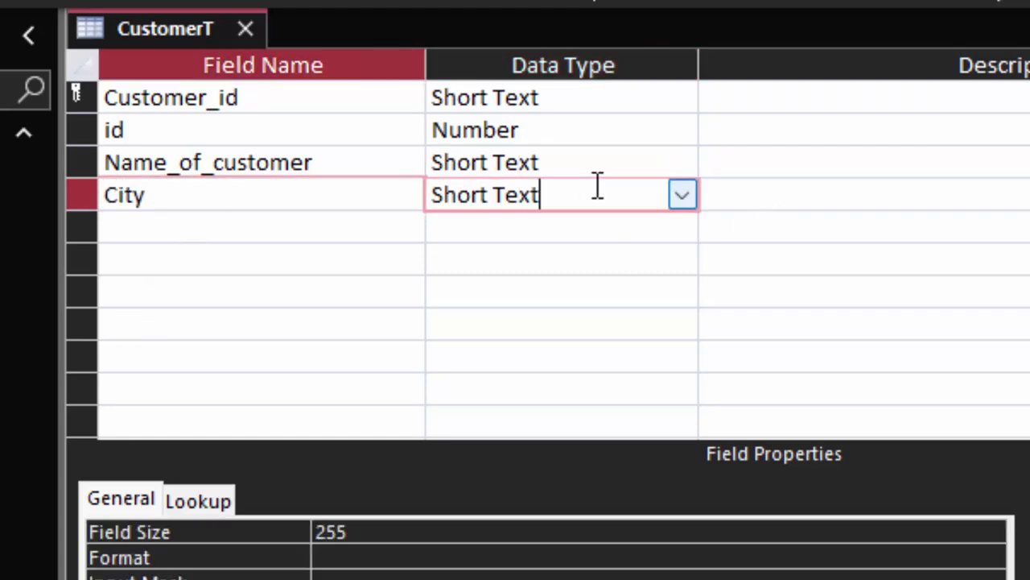
left_click(143, 235)
type("P")
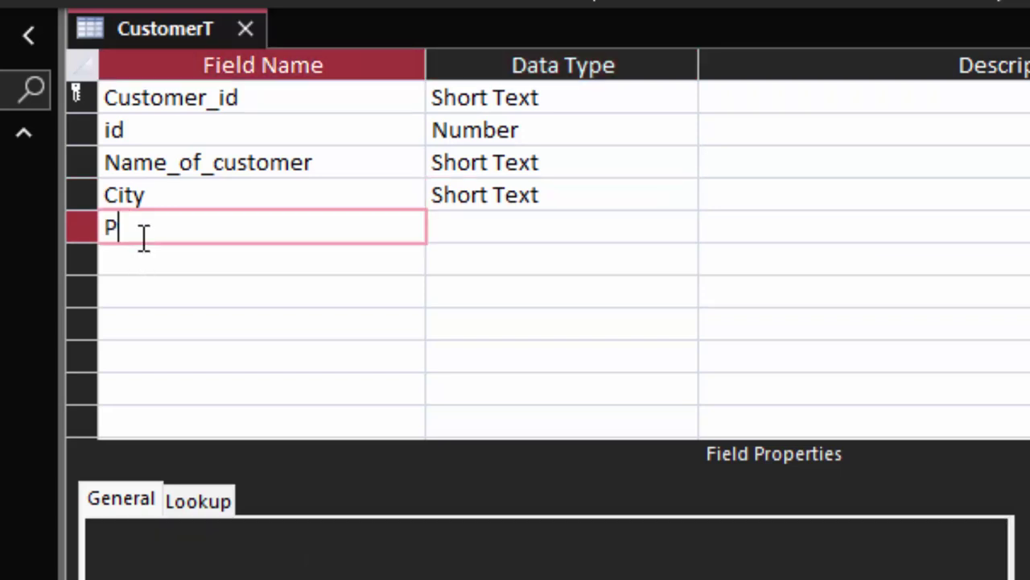
type("honre")
key("BackSpace")
key("BackSpace")
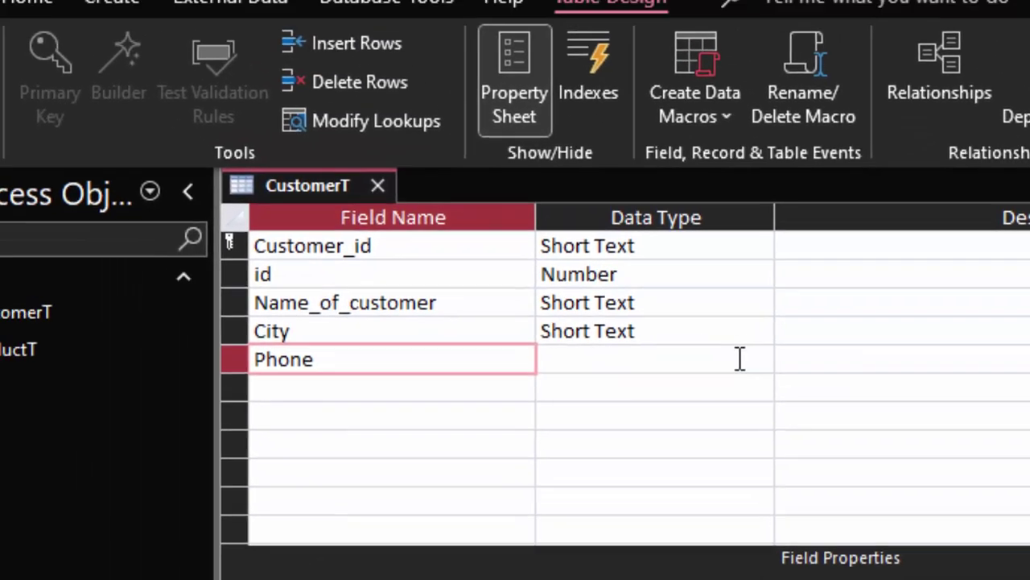
left_click(792, 435)
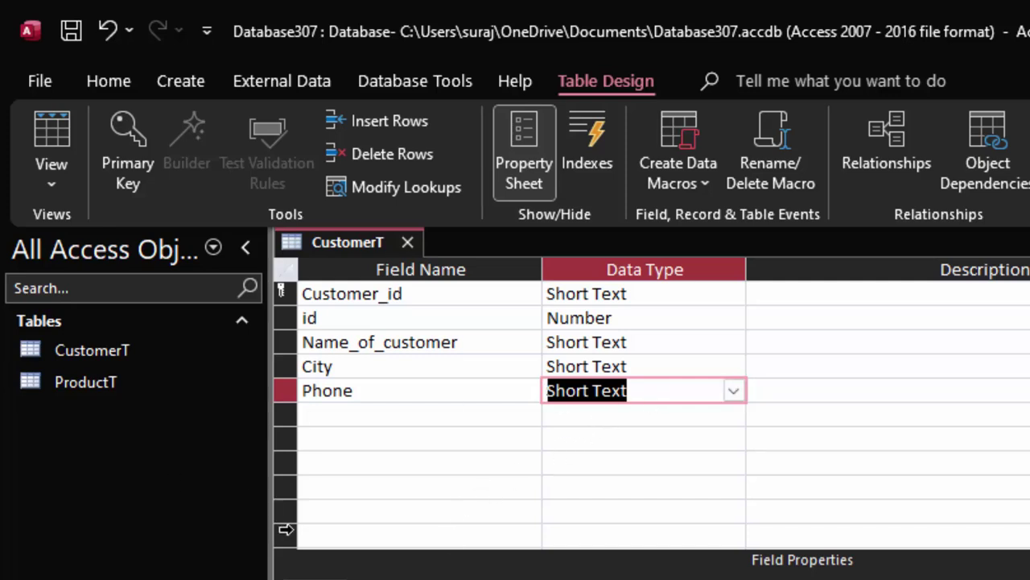
left_click(31, 128)
Save and close CustomerT, then open the Relationships window.
left_click(829, 551)
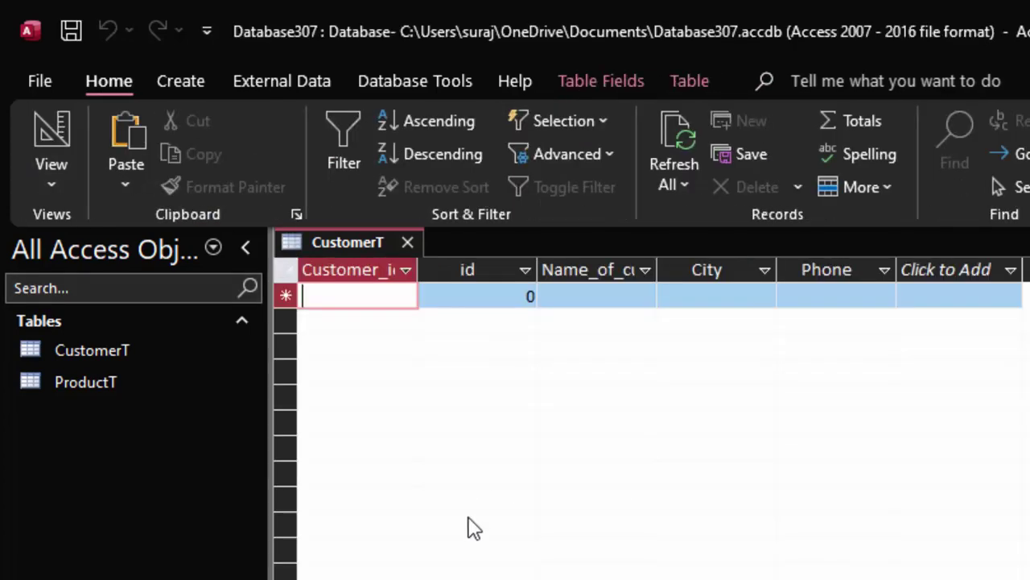
left_click(407, 243)
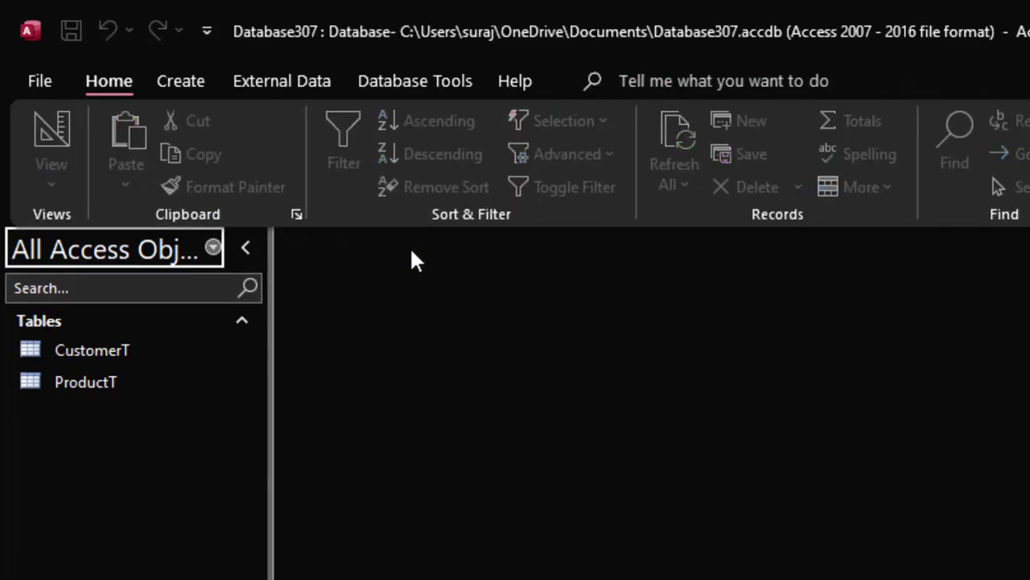
left_click(389, 82)
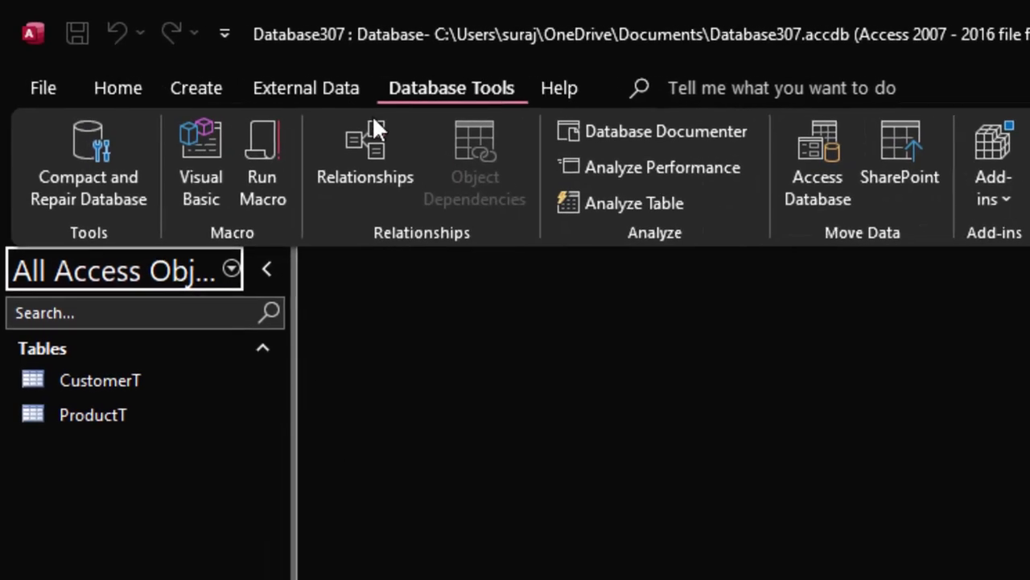
left_click(423, 165)
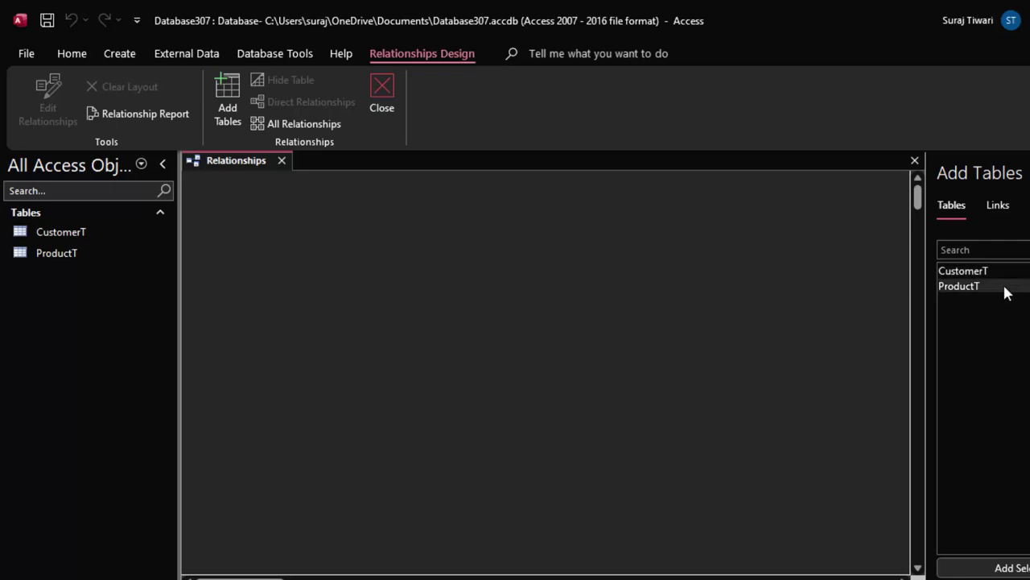
Place ProductT and CustomerT on the layout and drag ProductT's ID onto CustomerT's id.
left_click_drag(1005, 286, 385, 262)
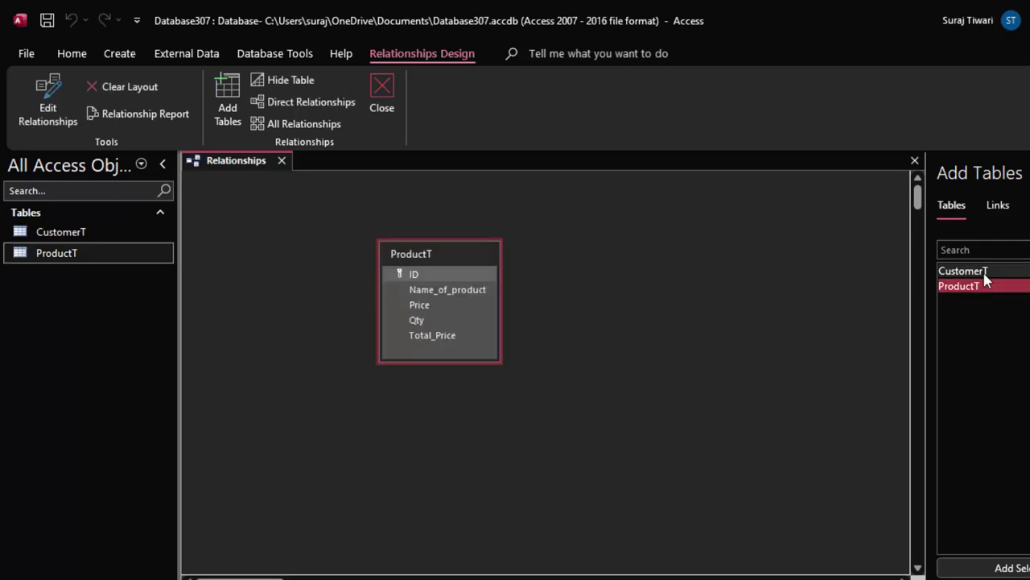
mouse_move(982, 270)
left_mouse_down()
mouse_move(596, 260)
mouse_move(625, 274)
left_mouse_up()
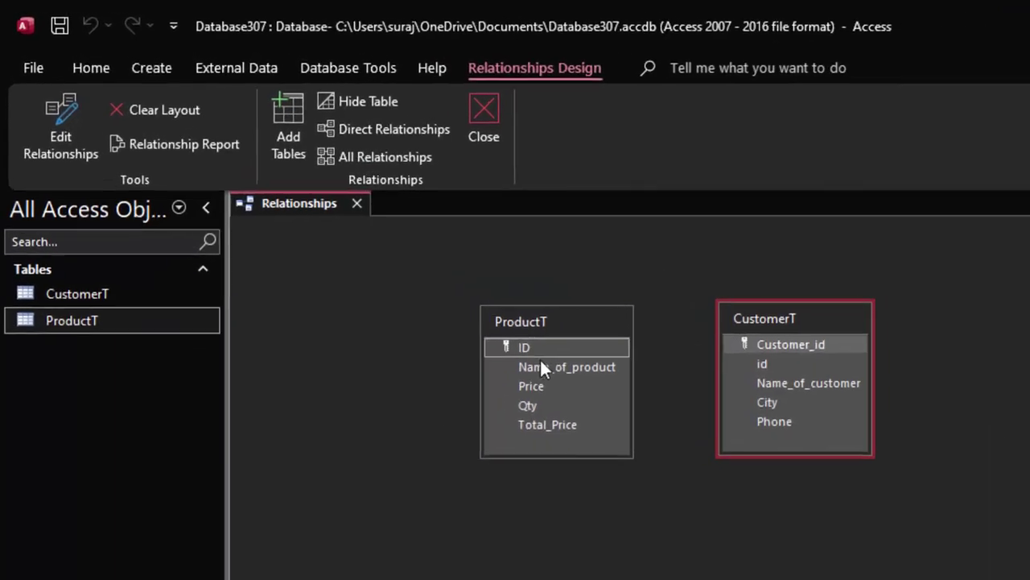
left_click_drag(414, 274, 492, 309)
mouse_move(691, 432)
left_mouse_down()
mouse_move(840, 410)
mouse_move(847, 397)
left_mouse_up()
Create the relationship with referential integrity, cascade update and cascade delete enabled.
left_click(626, 360)
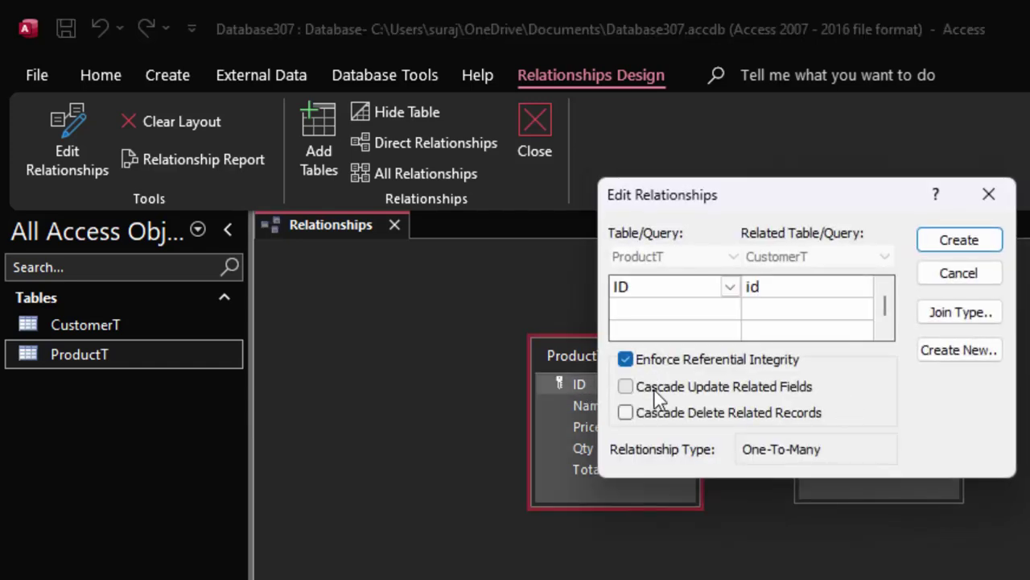
left_click(657, 388)
left_click(670, 413)
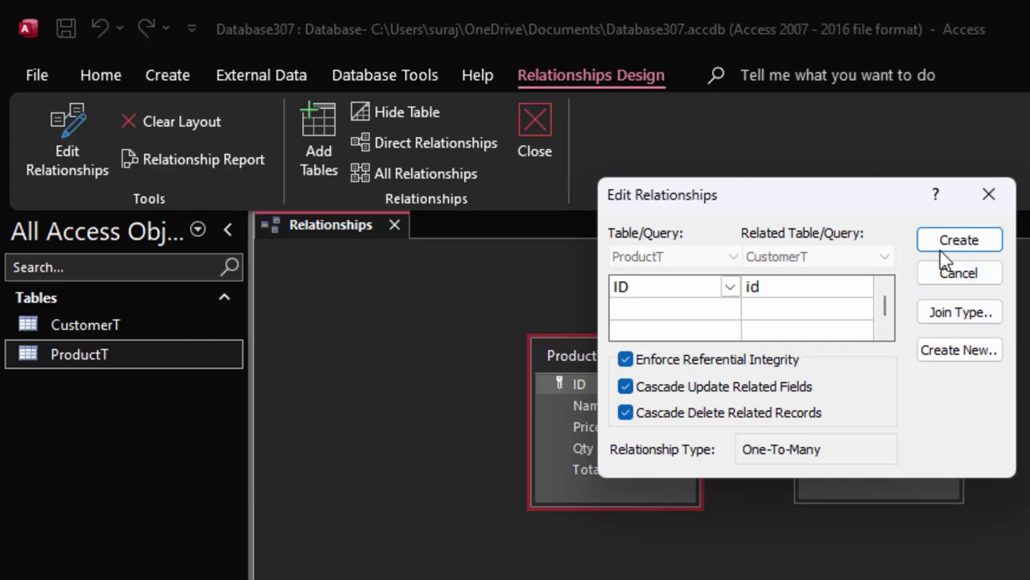
left_click(964, 243)
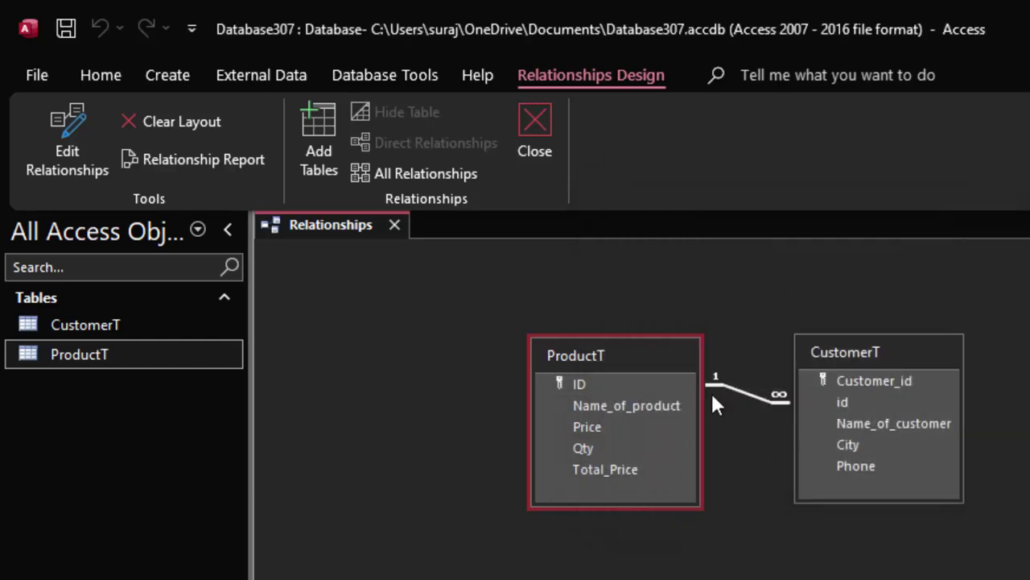
Switch to the Create ribbon tab.
left_click(159, 72)
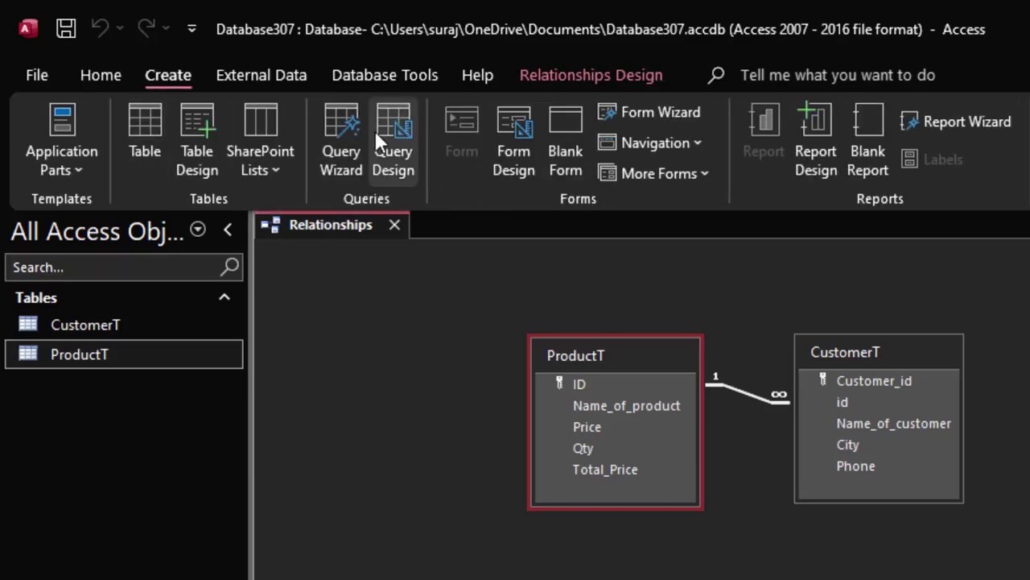
scroll(187, 69, "up", 1)
left_click(185, 71)
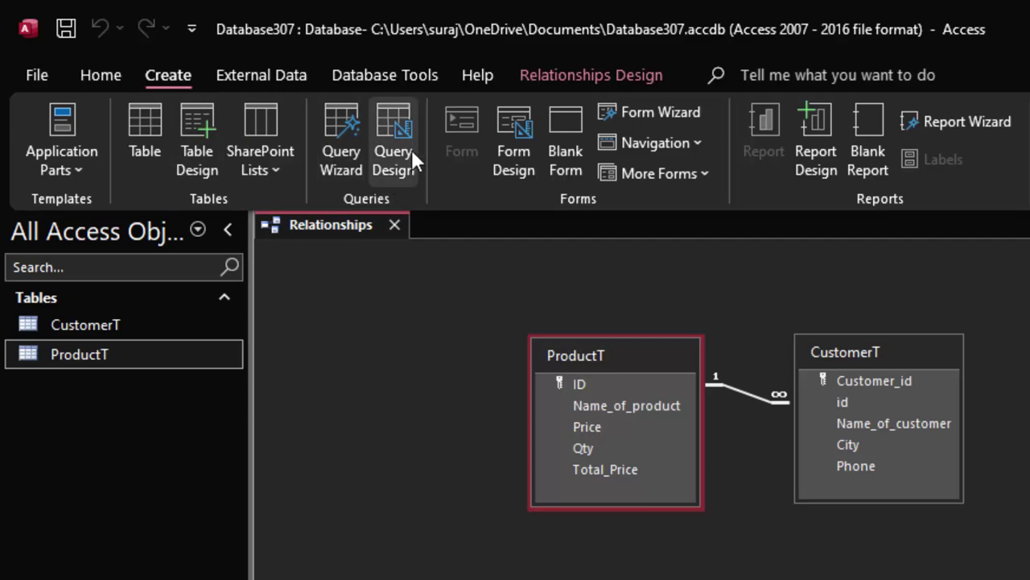
Launch the Form Wizard and add all ProductT fields, including ID, Qty and Total_Price.
left_click(648, 115)
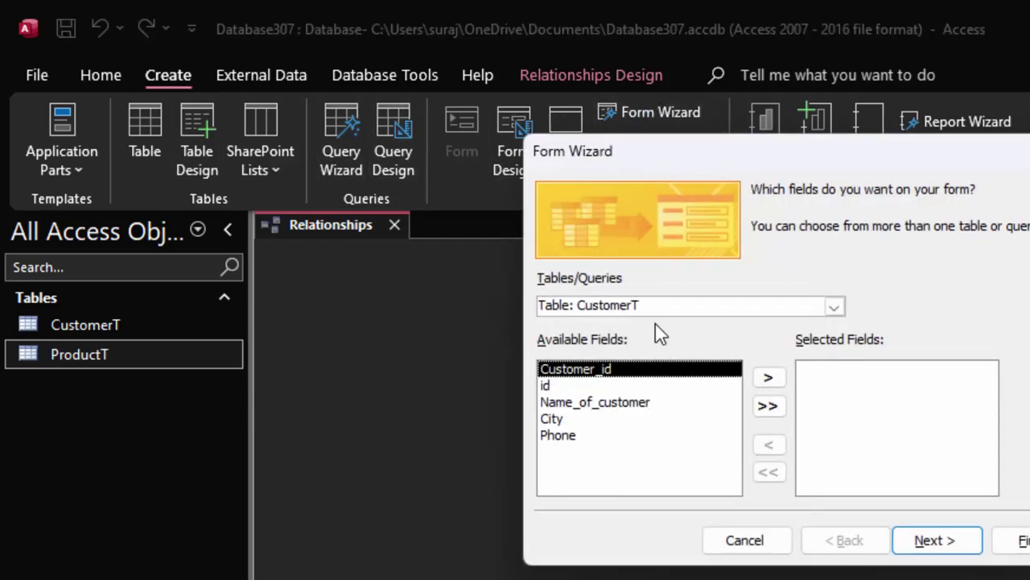
left_click(834, 308)
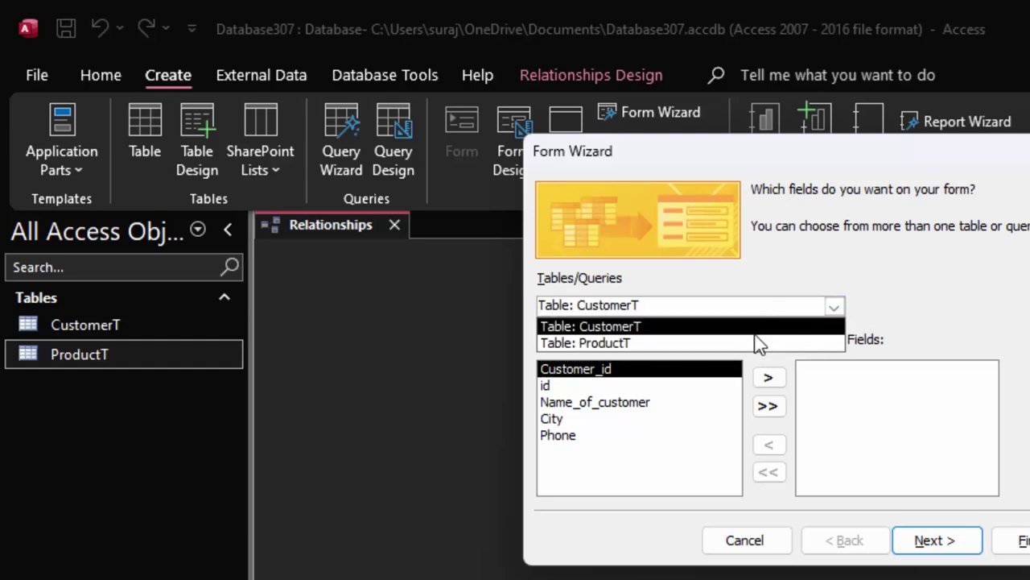
left_click(756, 340)
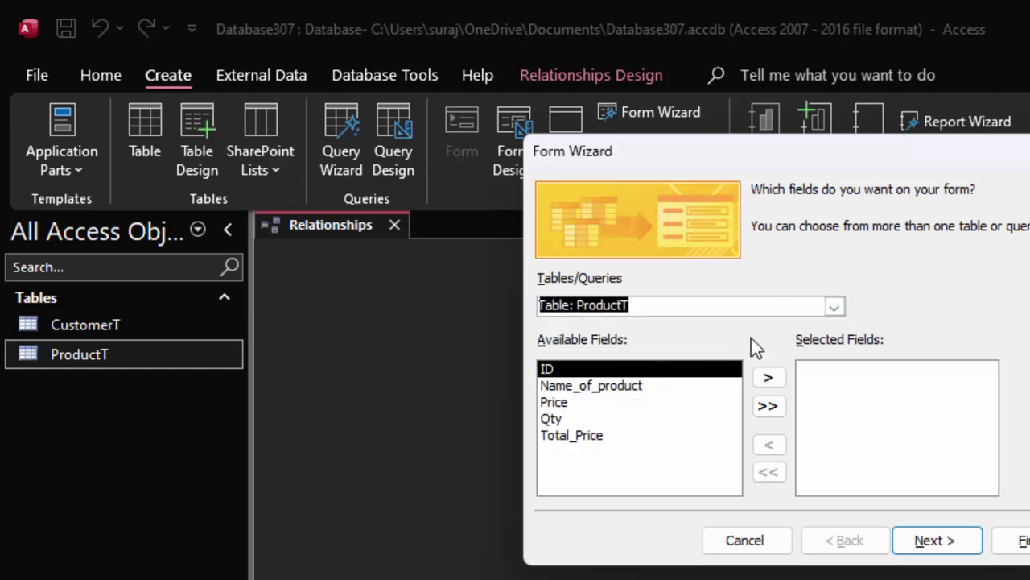
left_click(769, 380)
left_click(769, 380)
left_click(770, 382)
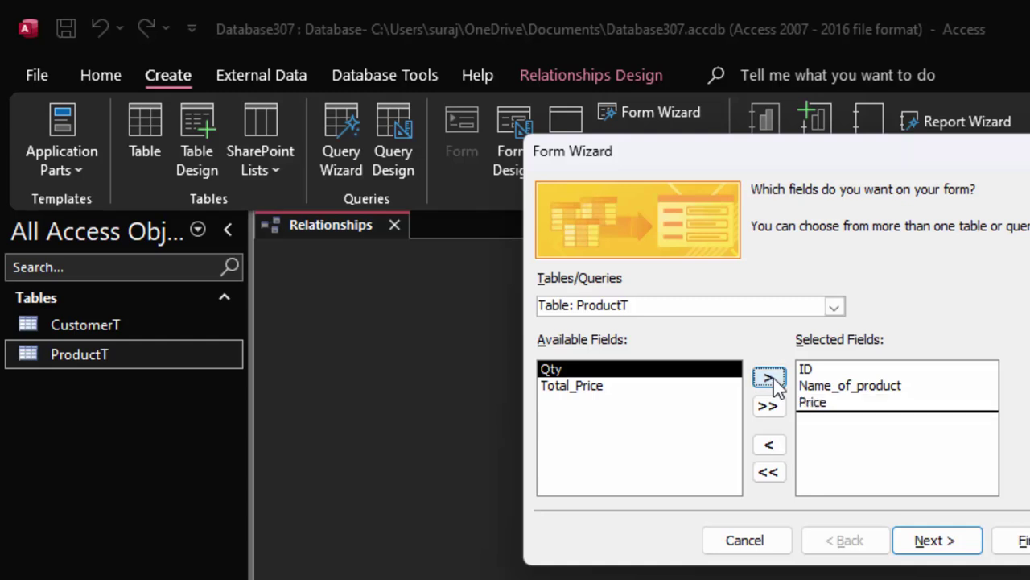
left_click(769, 380)
left_click(770, 381)
Add CustomerT's Customer_id, Name_of_customer, City and Phone fields, then continue.
left_click(833, 308)
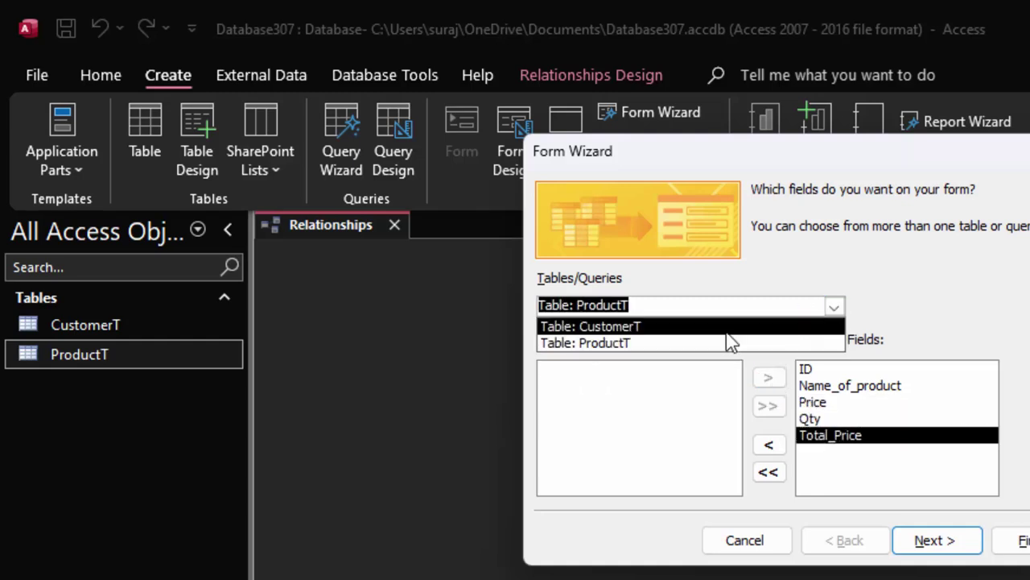
left_click(730, 328)
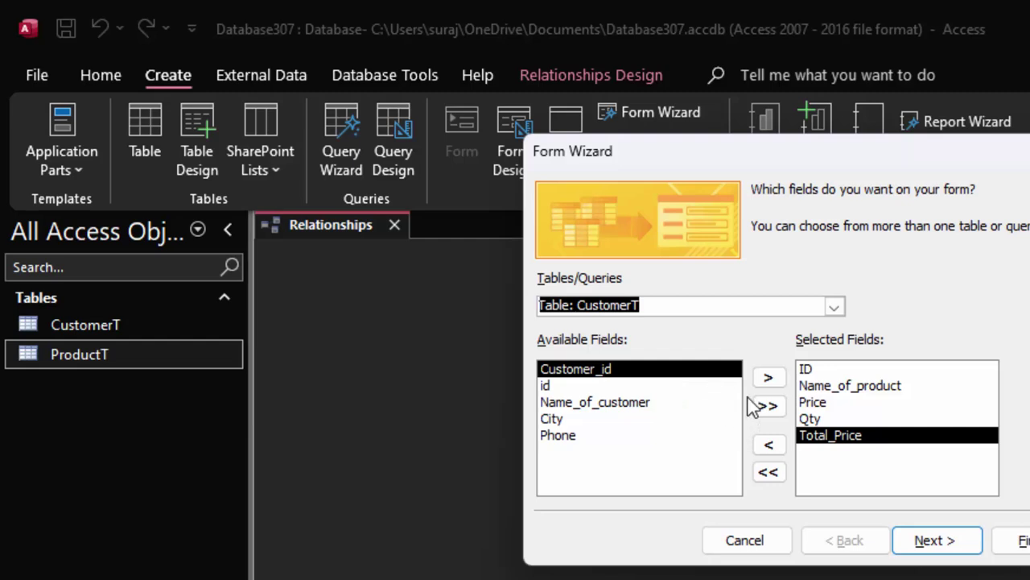
left_click(768, 377)
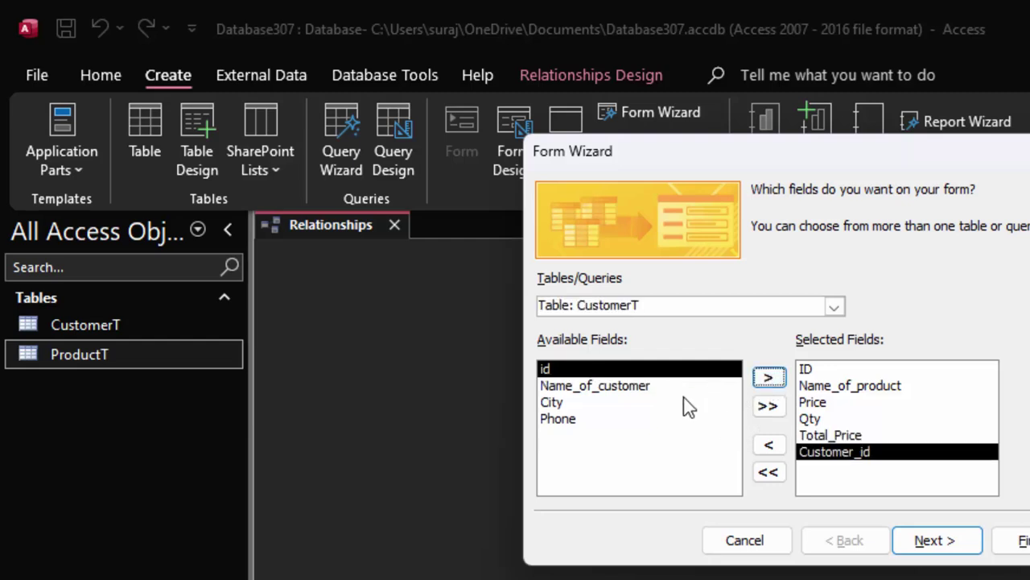
left_click(620, 388)
left_click(777, 380)
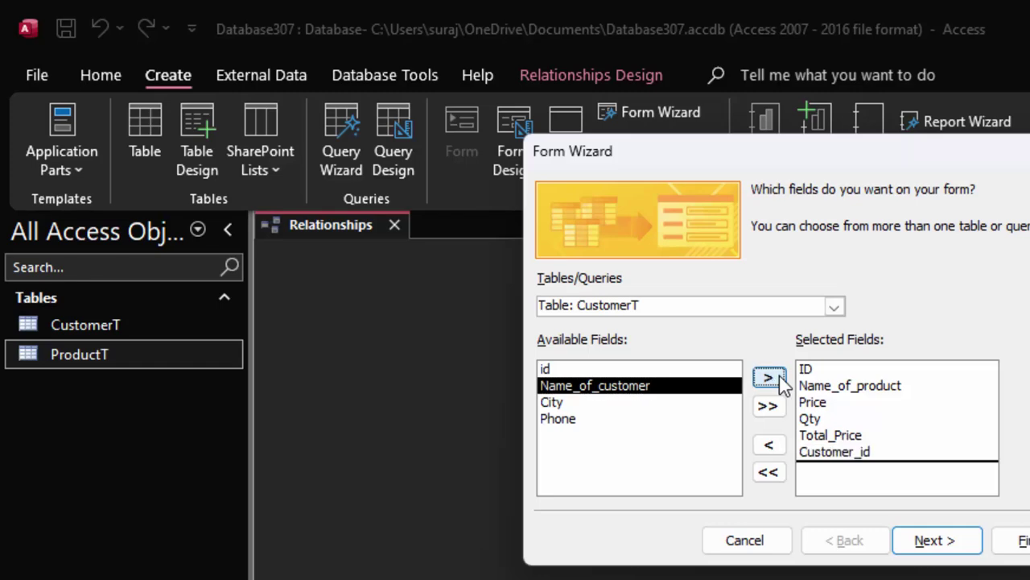
left_click(774, 378)
left_click(774, 379)
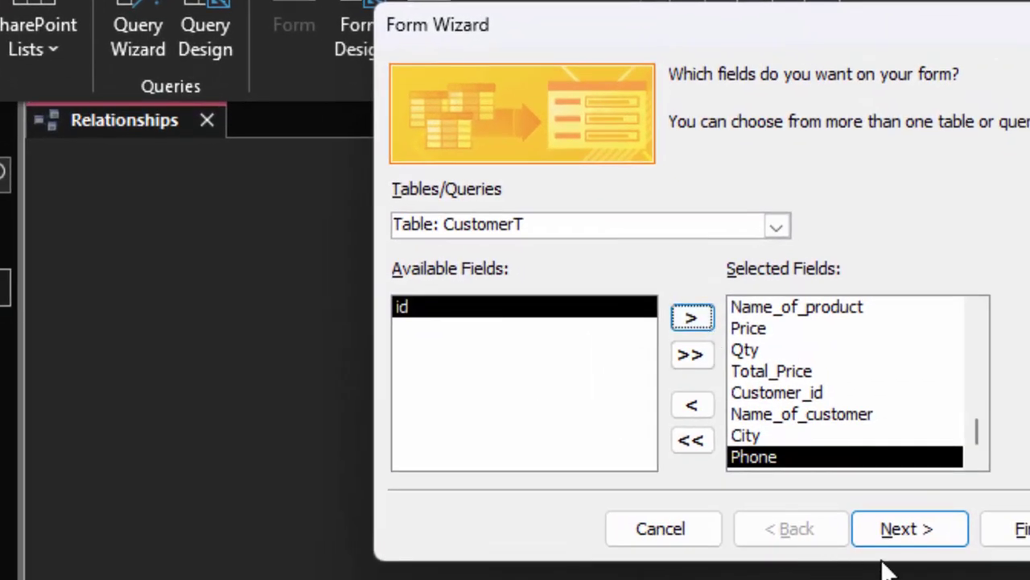
left_click(908, 533)
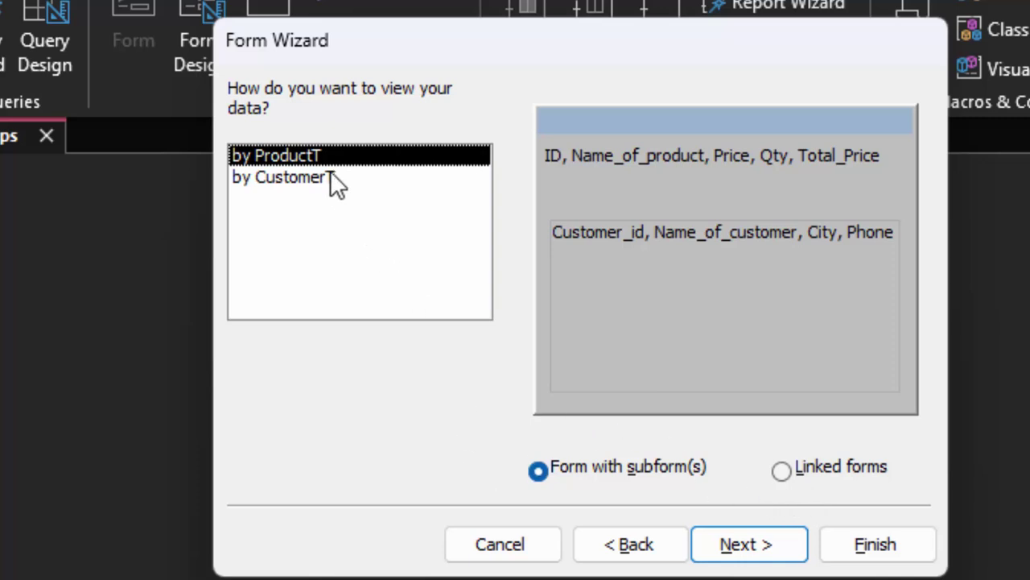
View data by ProductT with a tabular CustomerT subform, then finish and open the form in Design View.
left_click(310, 178)
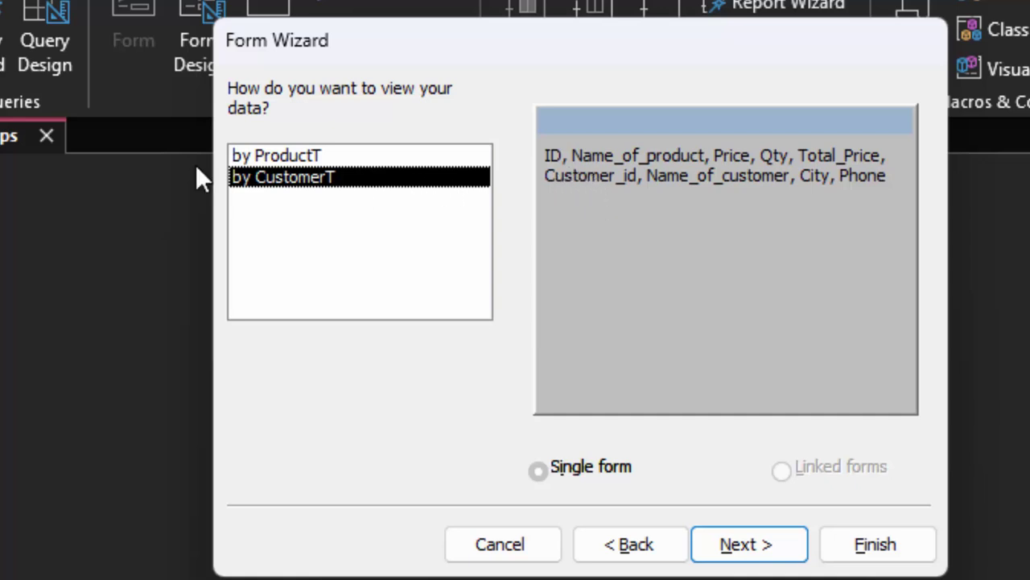
left_click(266, 155)
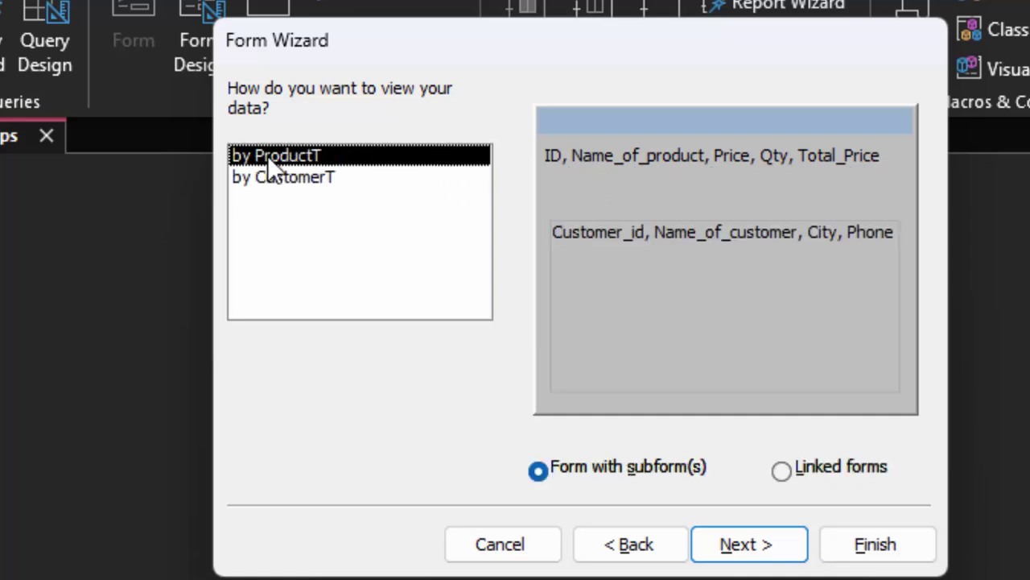
left_click(728, 545)
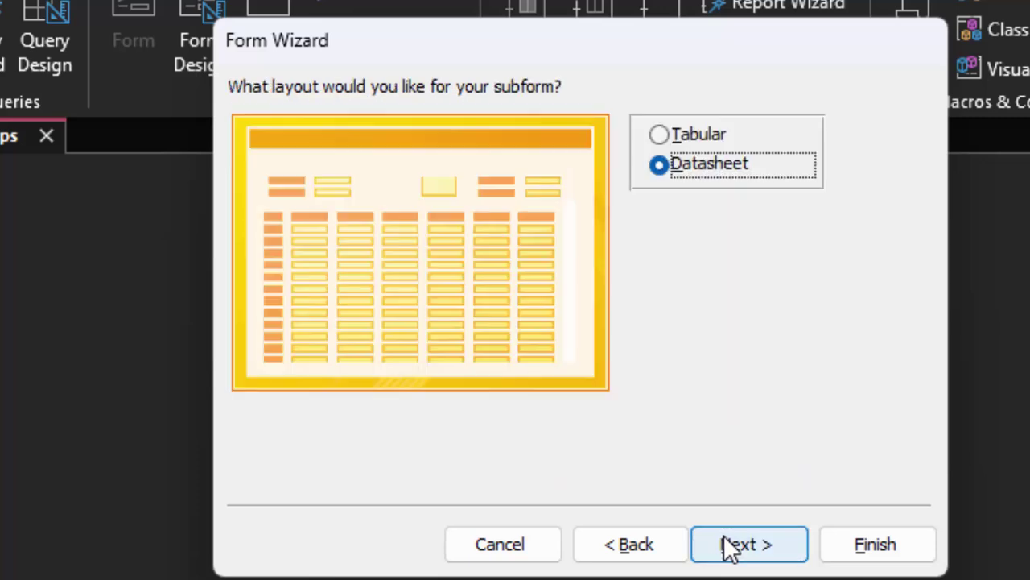
left_click(662, 137)
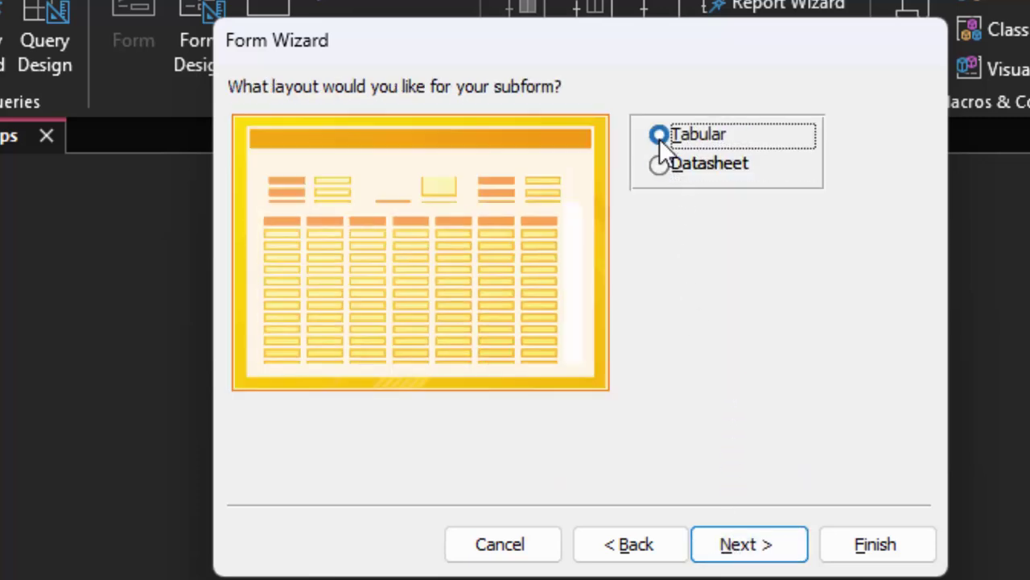
left_click(757, 547)
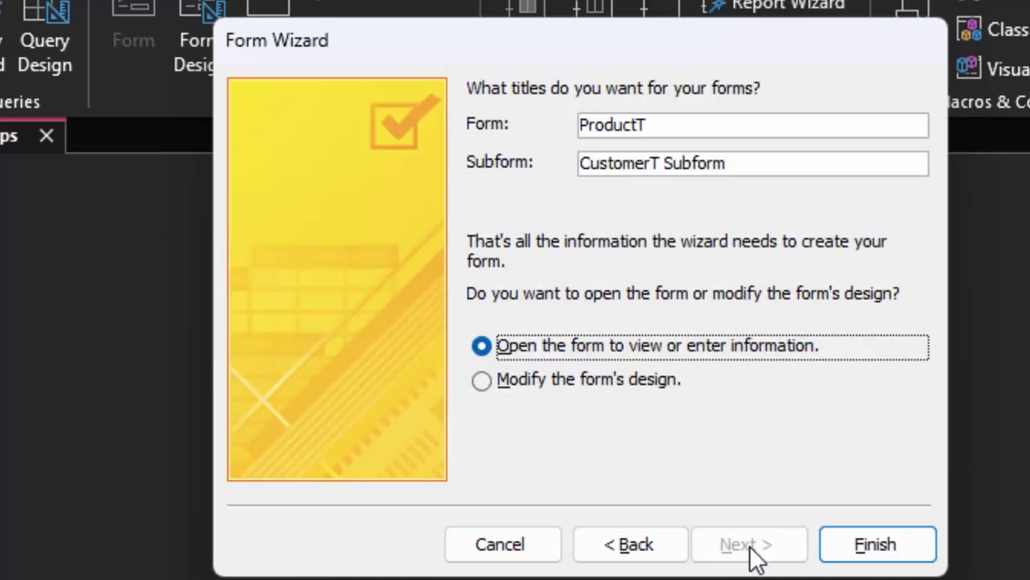
left_click(496, 377)
left_click(837, 544)
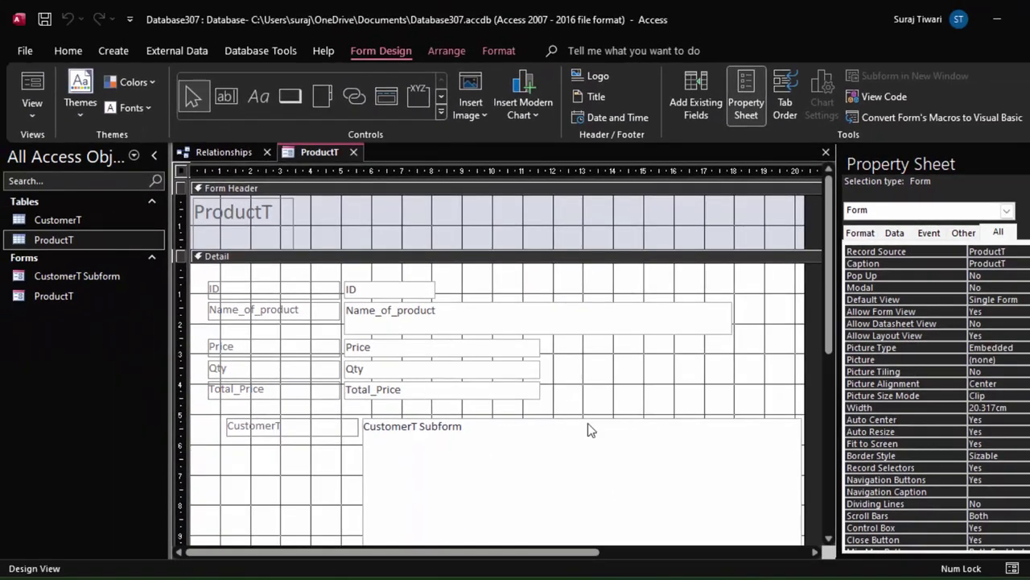
Shrink the CustomerT Subform and move it up under the product fields.
left_click_drag(804, 339, 833, 362)
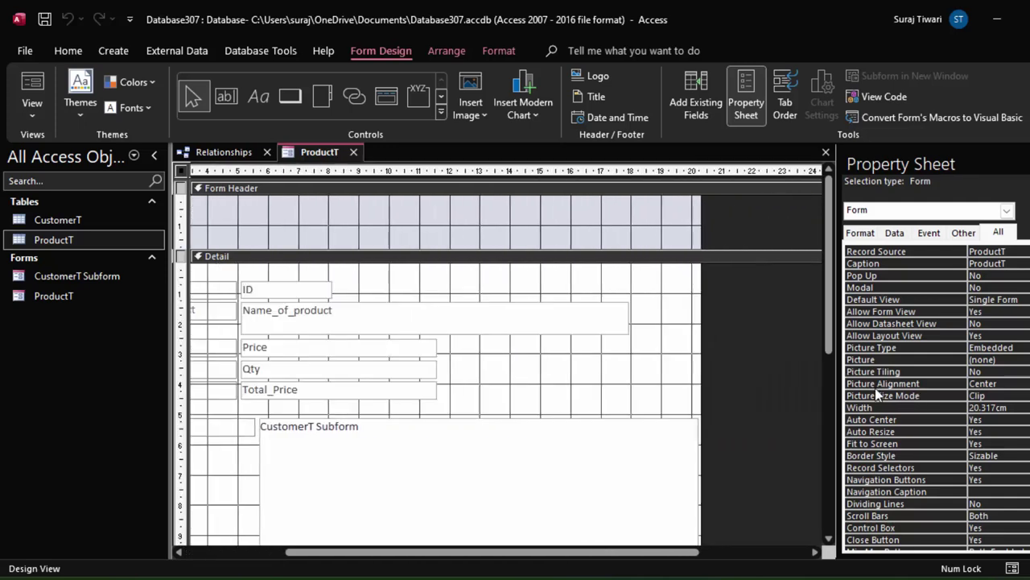
left_click(681, 462)
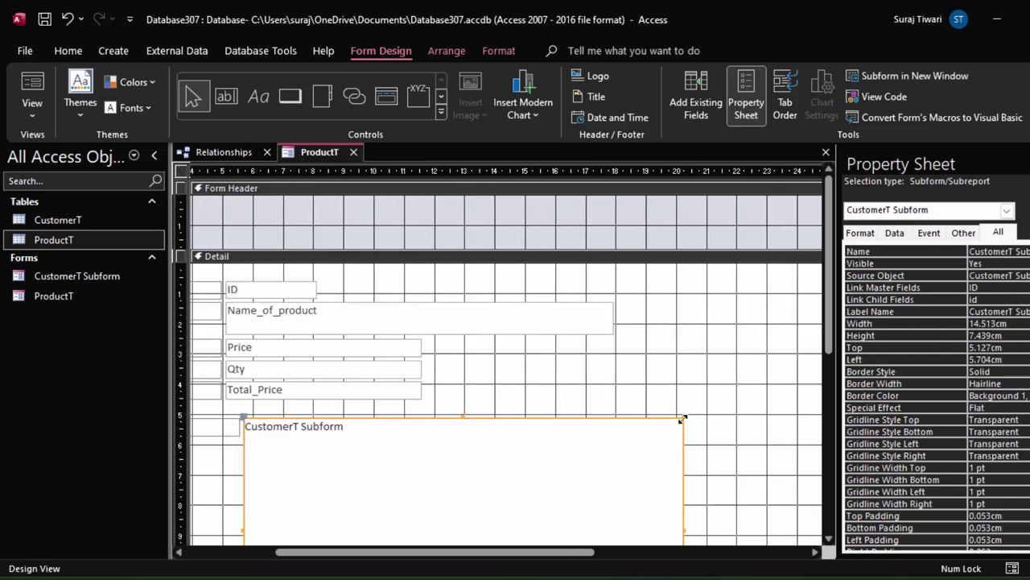
left_click_drag(682, 418, 569, 437)
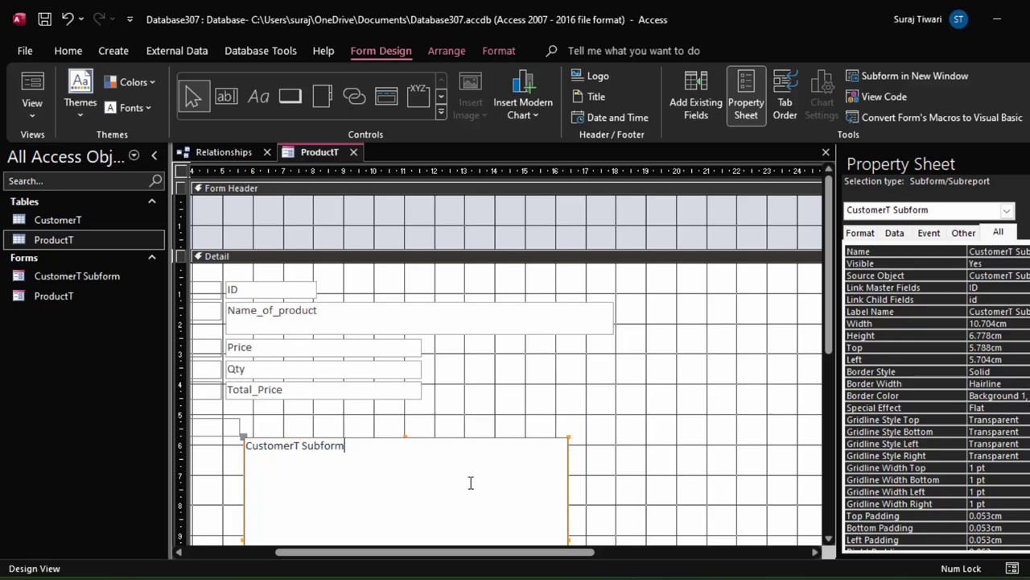
left_click(467, 444)
left_click(473, 433)
left_click_drag(470, 437, 472, 418)
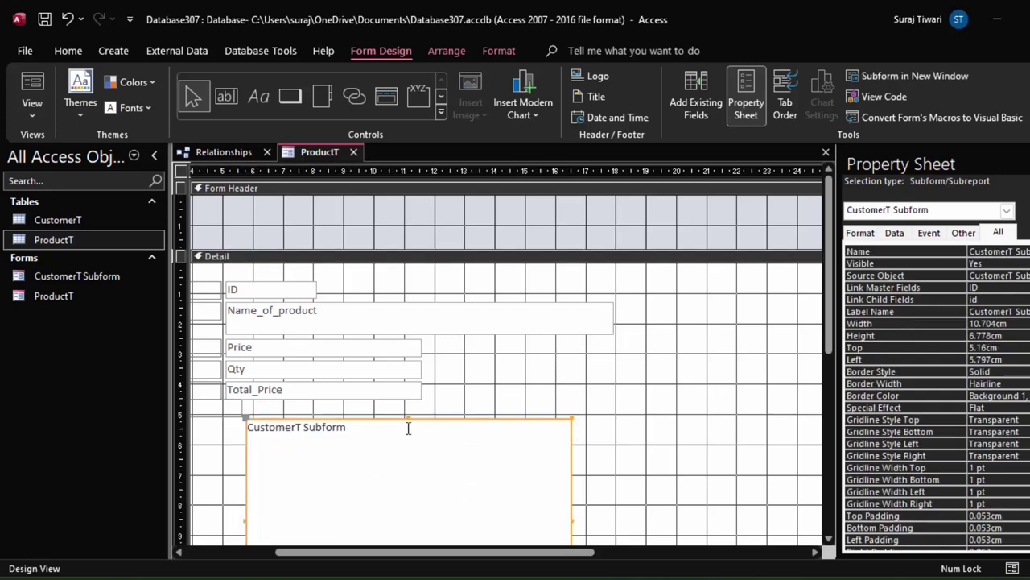
Narrow the Name_of_product, Price, Qty and Total_Price text boxes to matching widths.
left_click(571, 328)
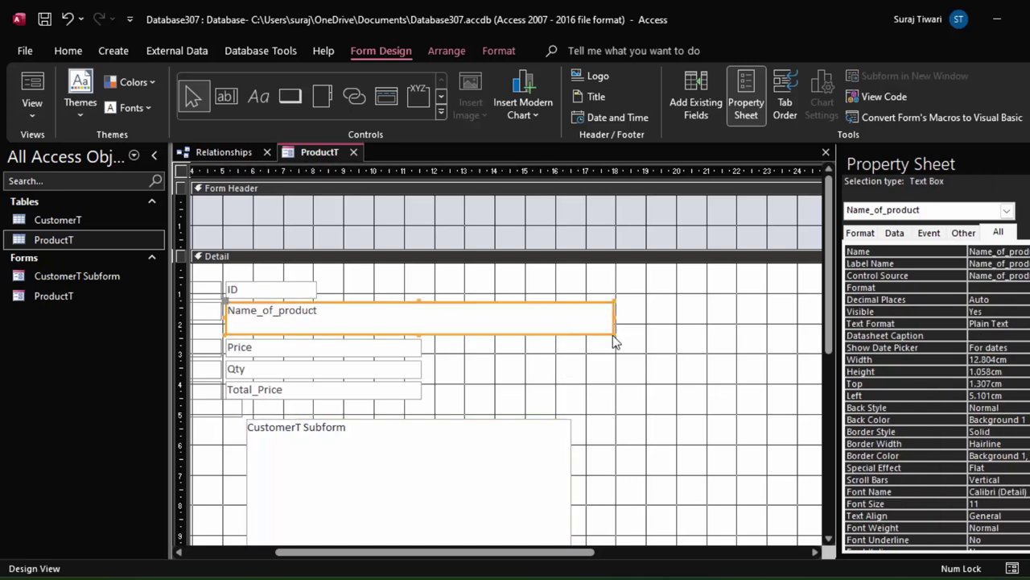
mouse_move(612, 334)
left_mouse_down()
mouse_move(605, 322)
mouse_move(327, 313)
left_mouse_up()
left_click(389, 349)
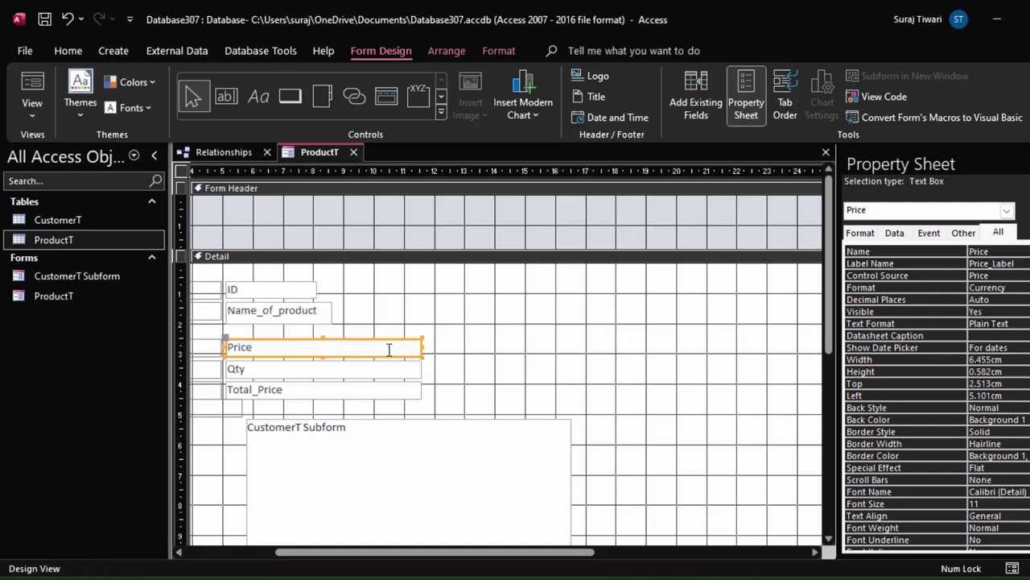
left_click_drag(421, 346, 332, 347)
left_click(381, 385)
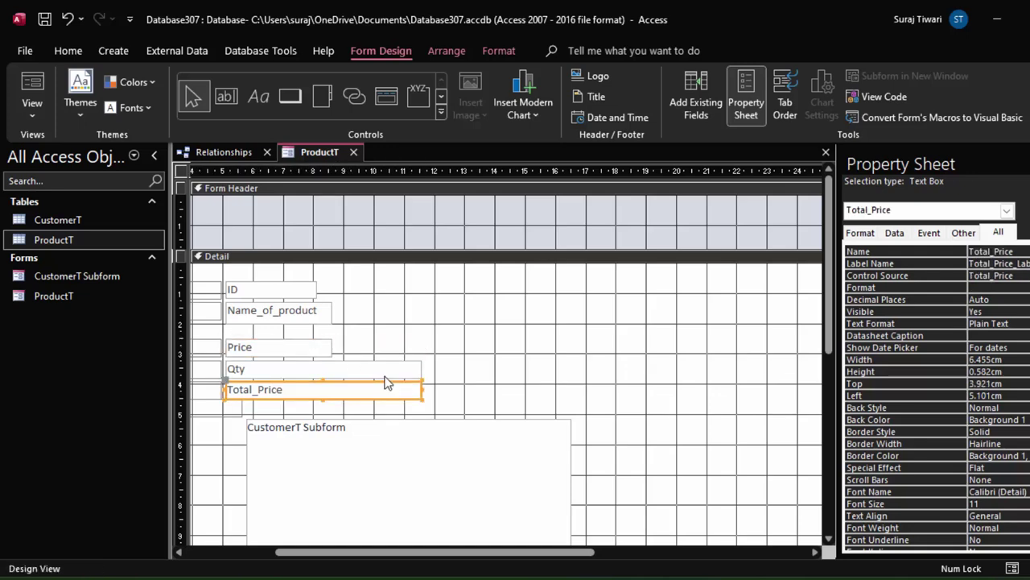
left_click(409, 369)
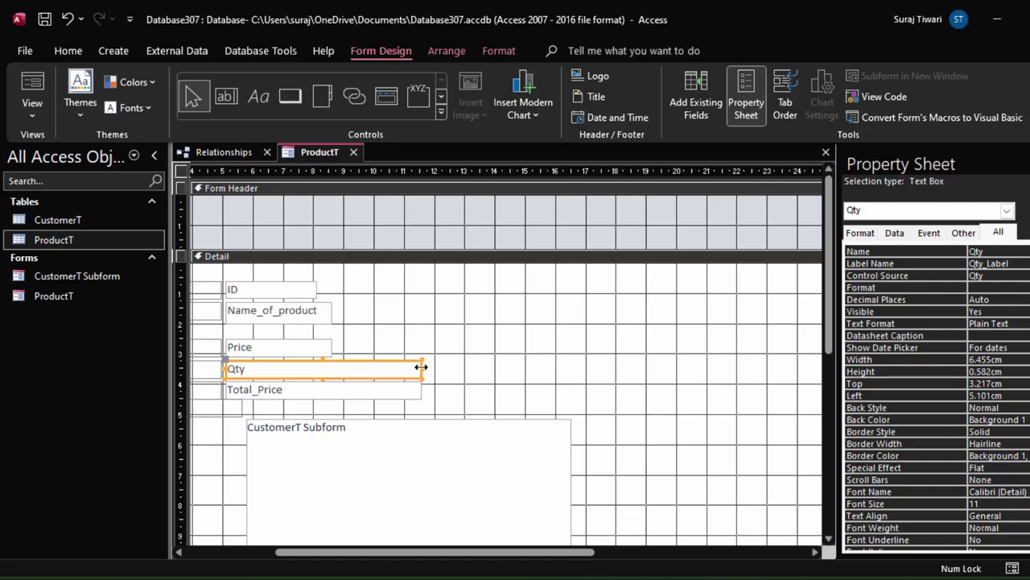
left_click_drag(421, 367, 332, 367)
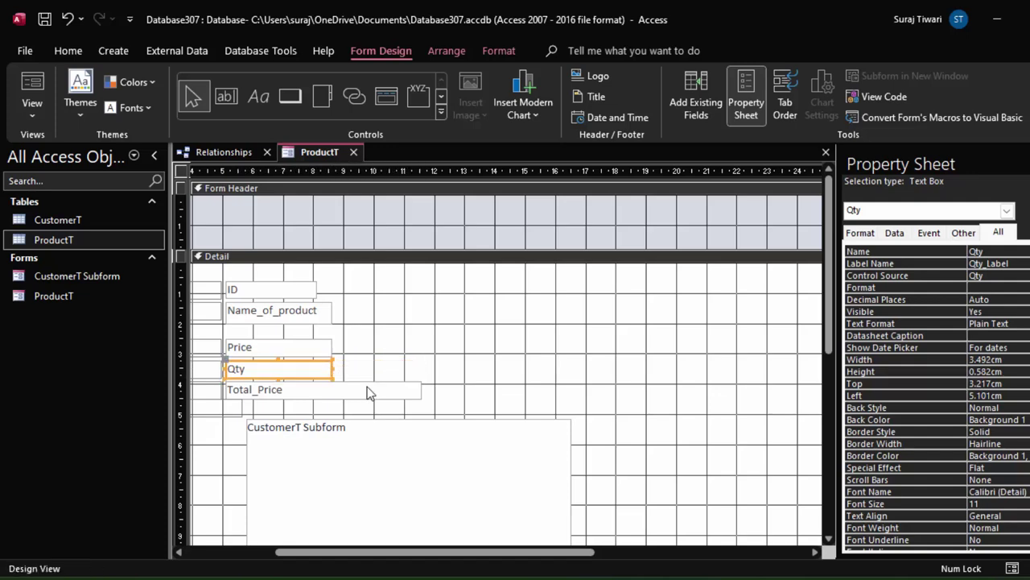
left_click(368, 392)
left_click_drag(421, 389, 326, 399)
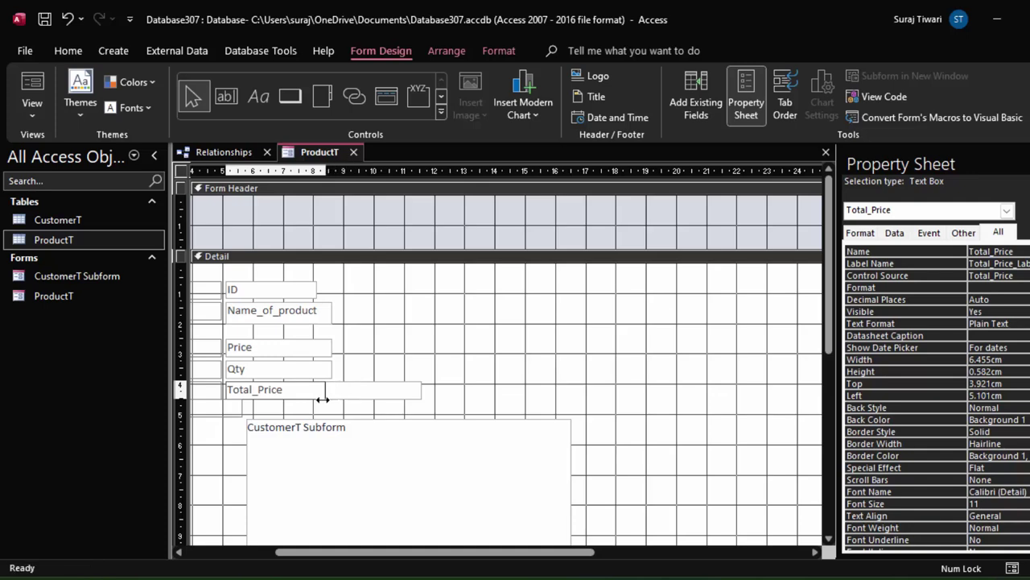
scroll(471, 435, "down", 1)
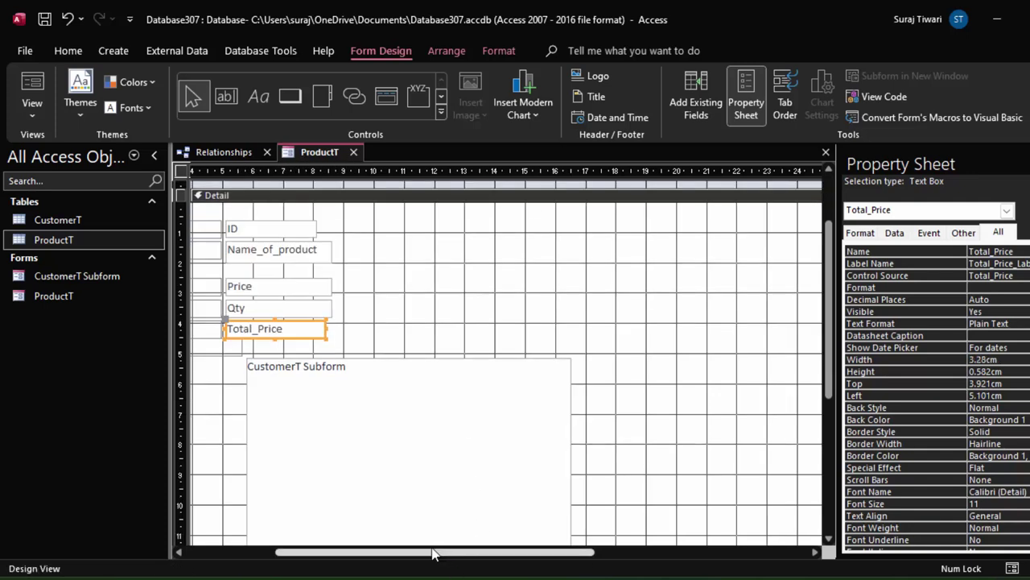
left_click_drag(434, 553, 282, 545)
Select every label and text box on the ProductT form, make them bold and apply a darker font colour.
left_click(265, 443)
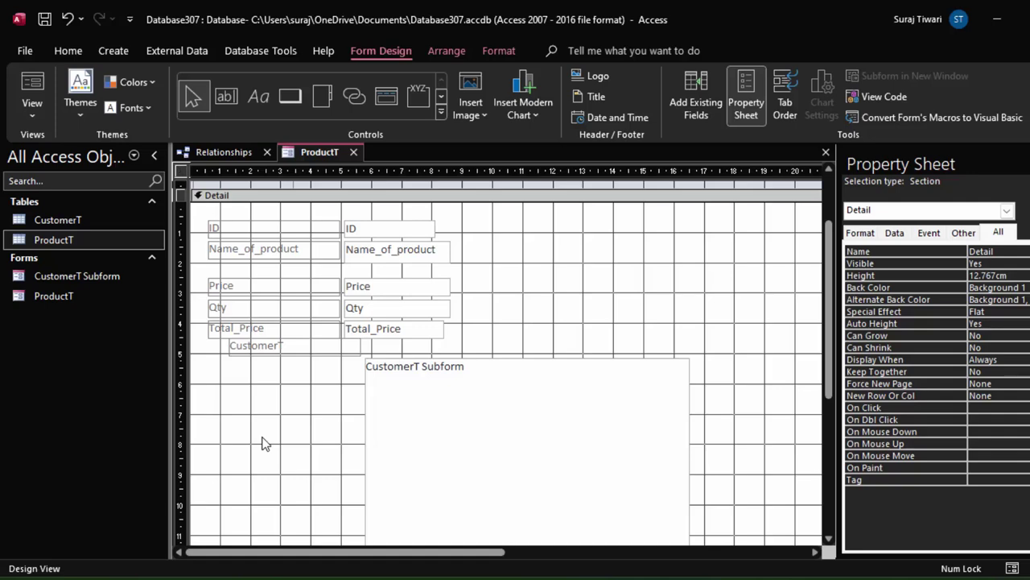
key("ctrl+a")
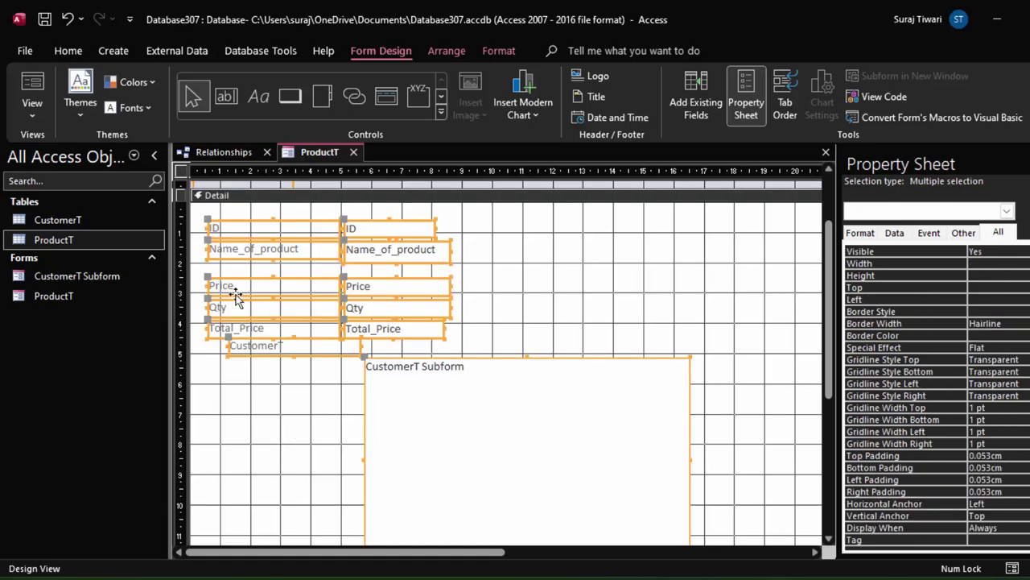
left_click(67, 52)
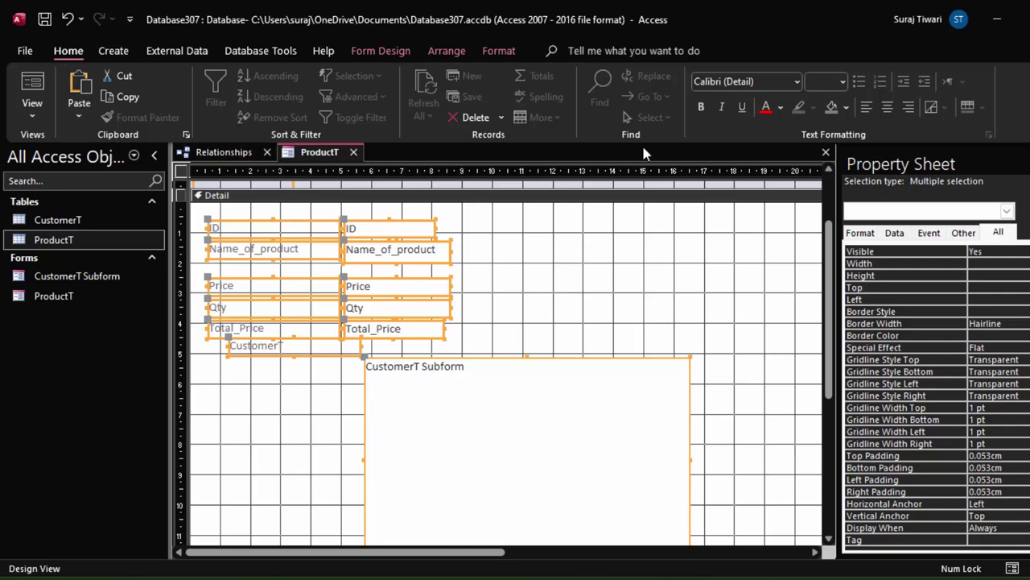
left_click(701, 108)
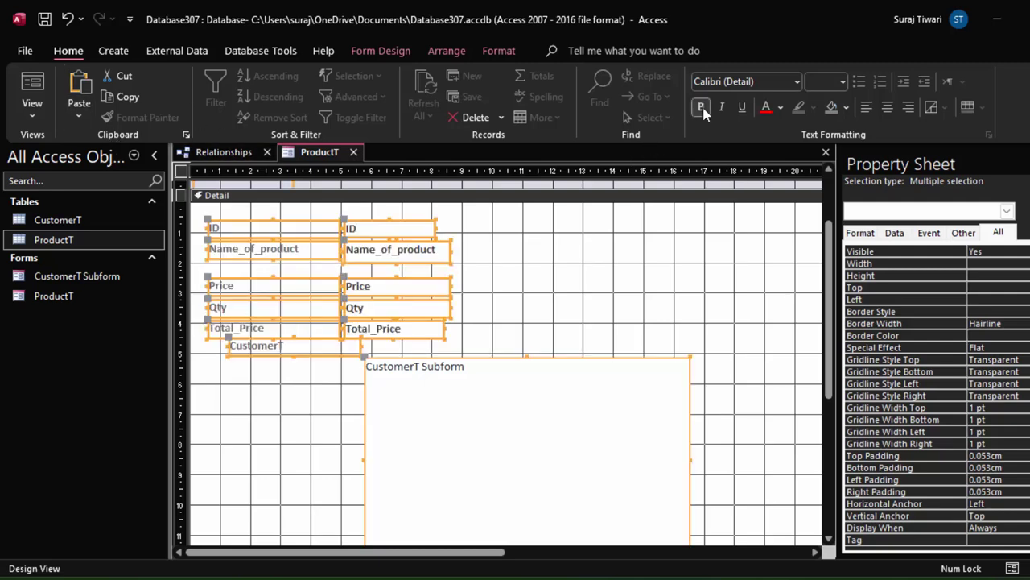
left_click(781, 107)
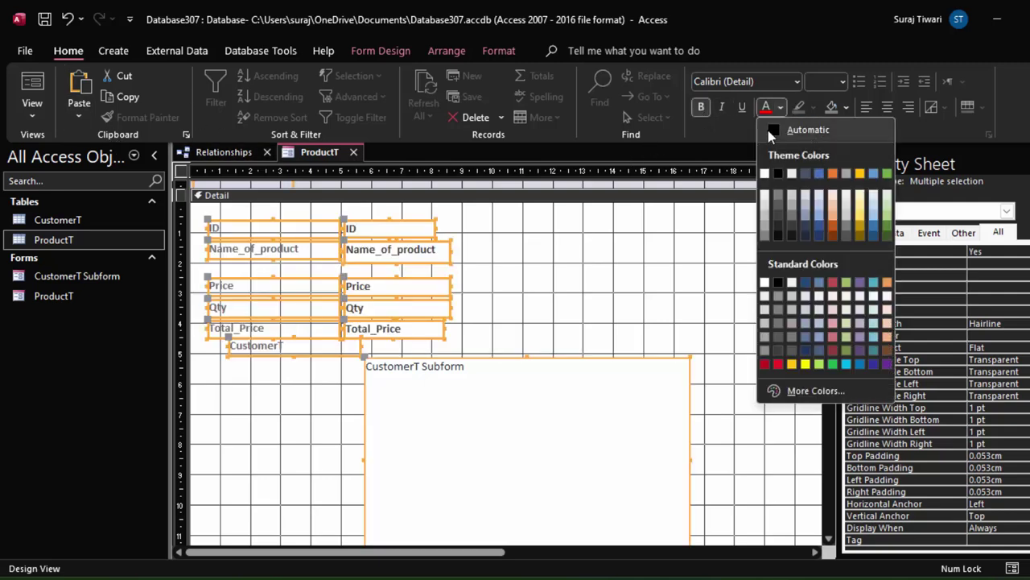
left_click(778, 174)
left_click(573, 307)
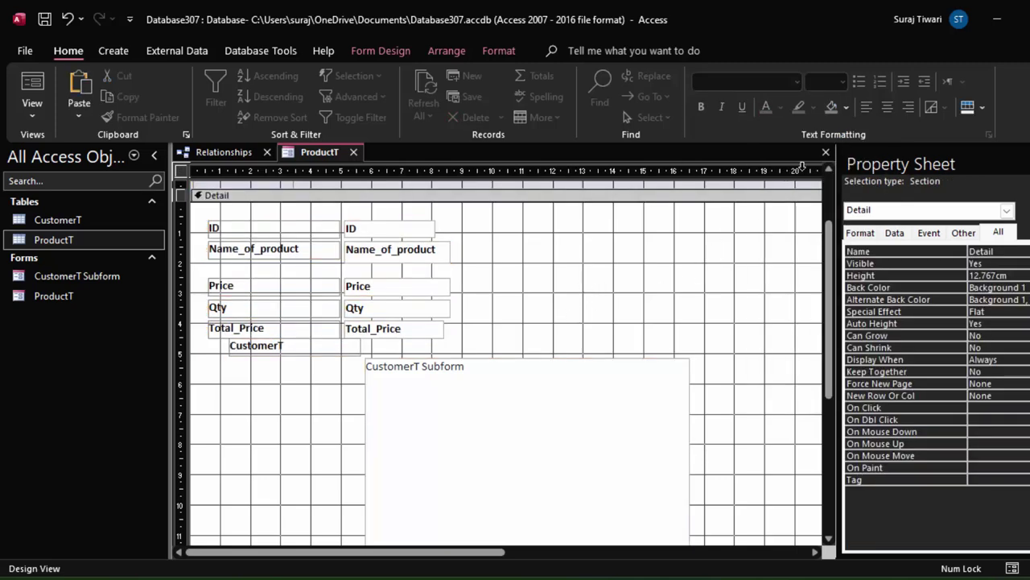
Give the Detail section a light peach Accent 2 background and stretch it to 15.497cm tall.
left_click(846, 108)
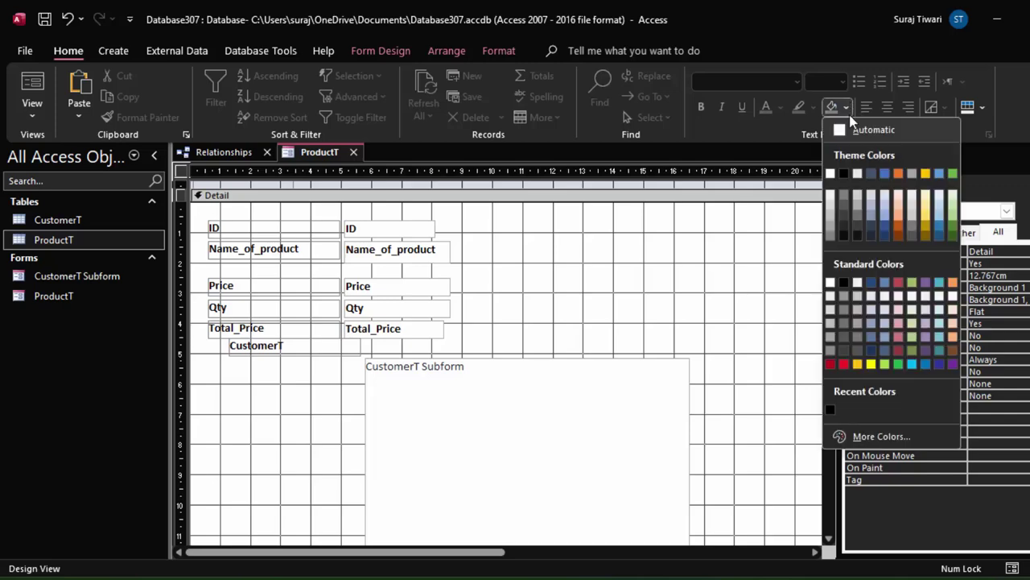
left_click(899, 204)
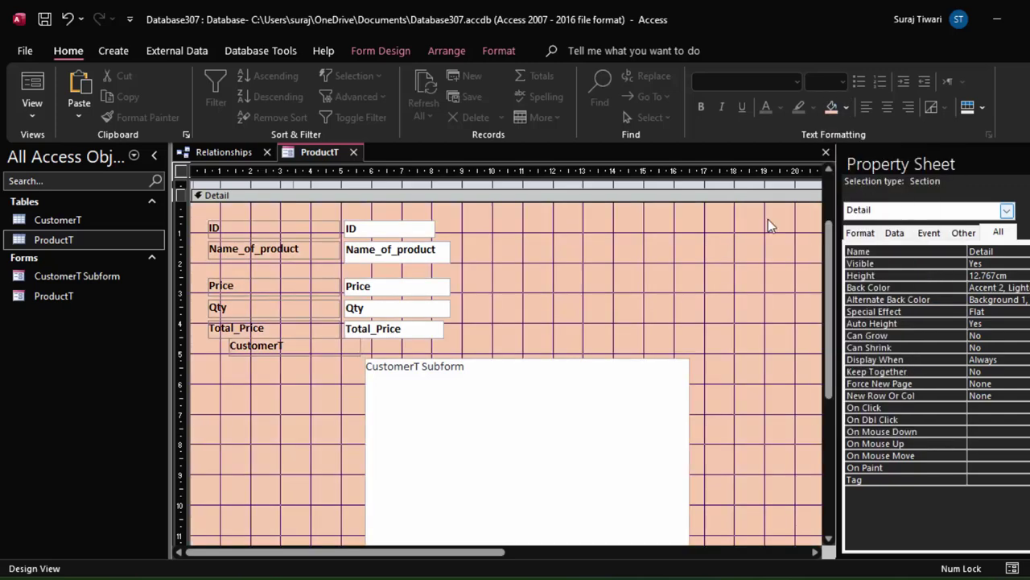
scroll(609, 427, "down", 3)
scroll(609, 426, "down", 2)
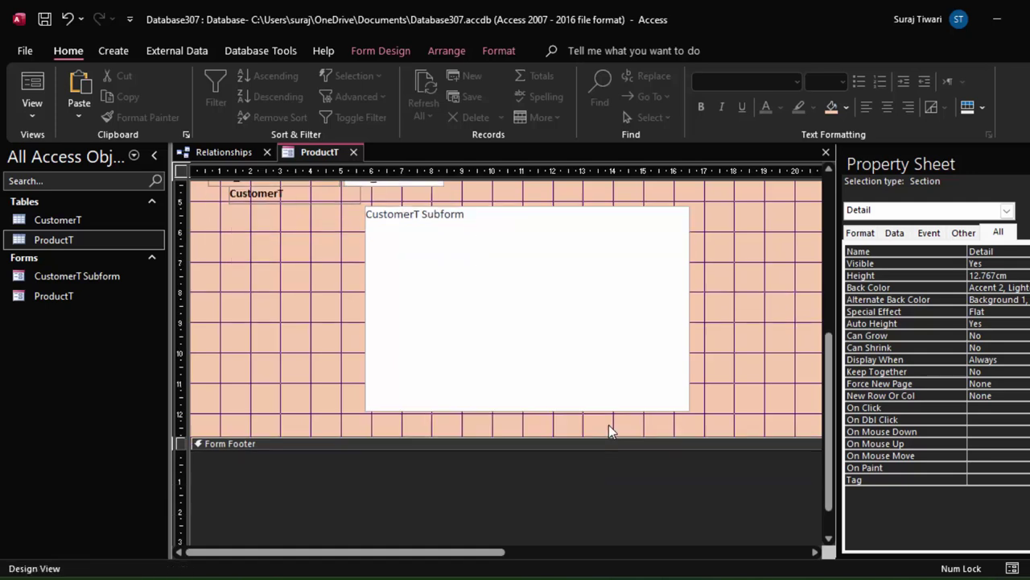
left_click_drag(493, 441, 494, 524)
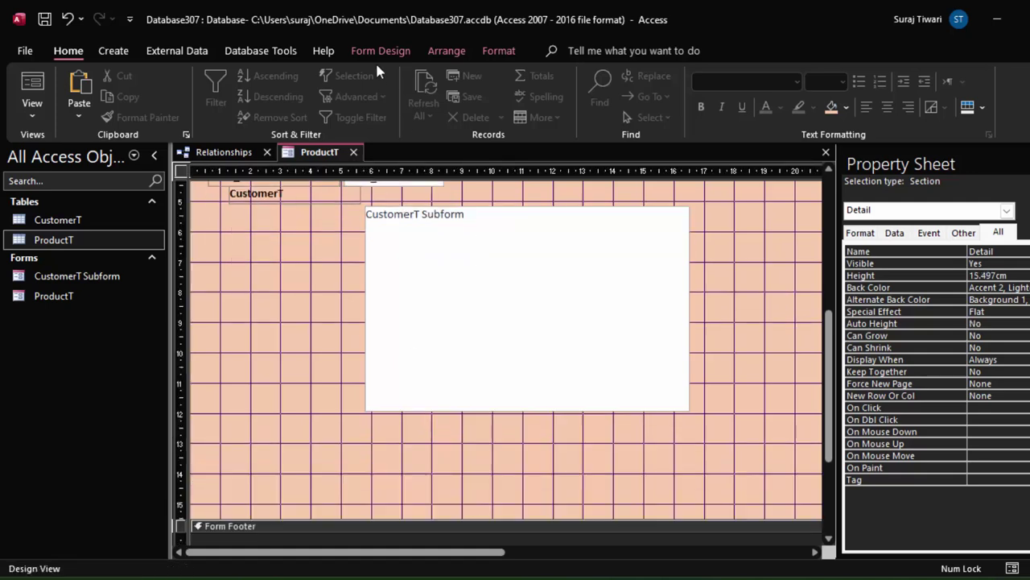
left_click(380, 50)
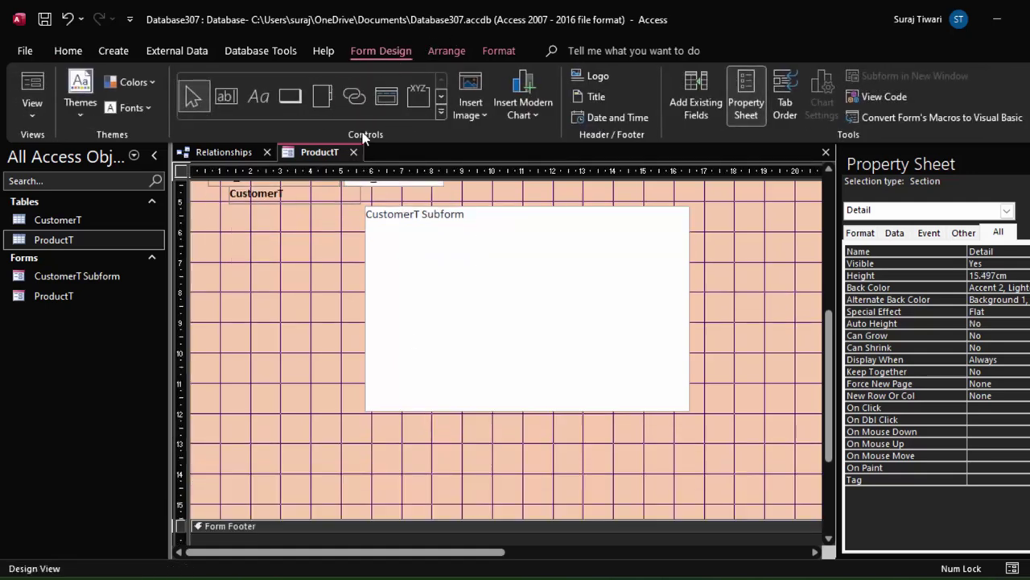
Draw a text-labelled Go To Next Record button below the subform and enlarge it.
left_click(296, 100)
left_click_drag(215, 440, 338, 463)
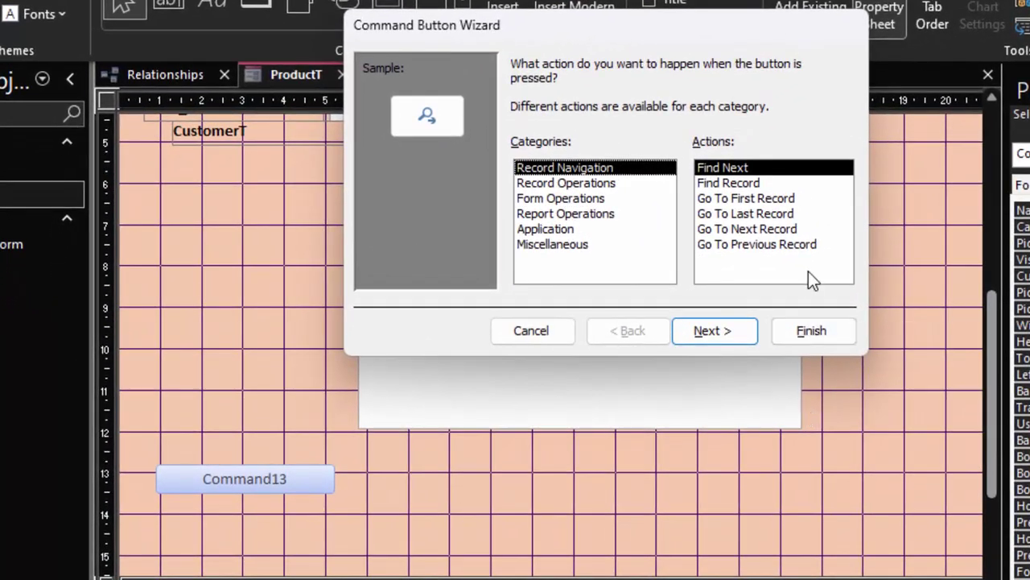
left_click(777, 231)
left_click(726, 335)
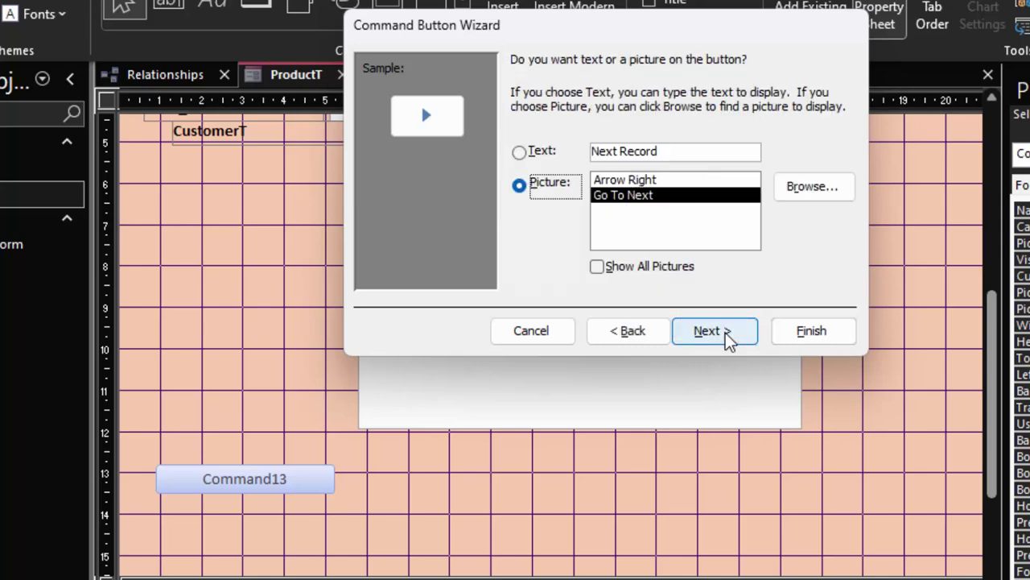
left_click(541, 151)
left_click(713, 330)
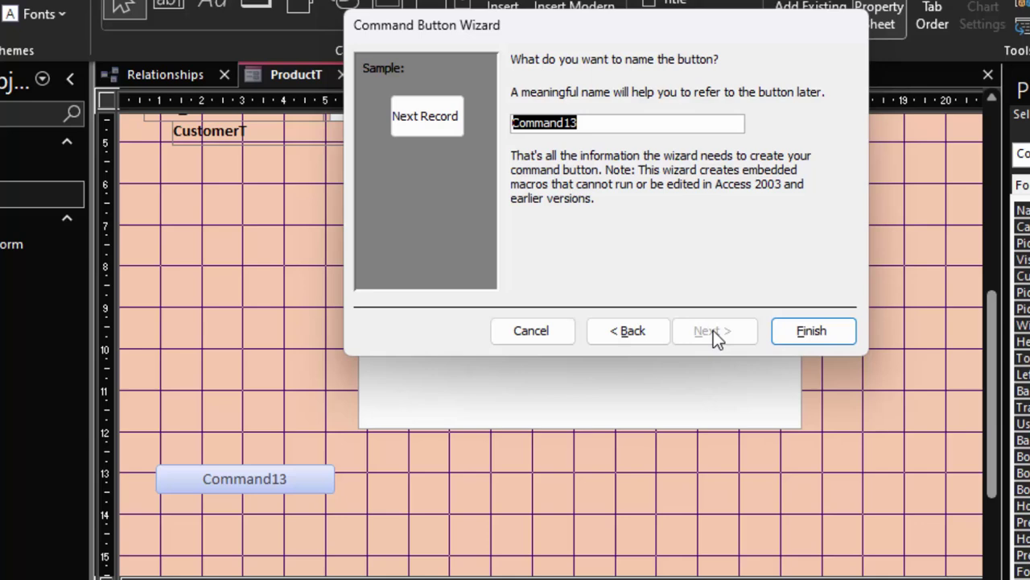
left_click(805, 333)
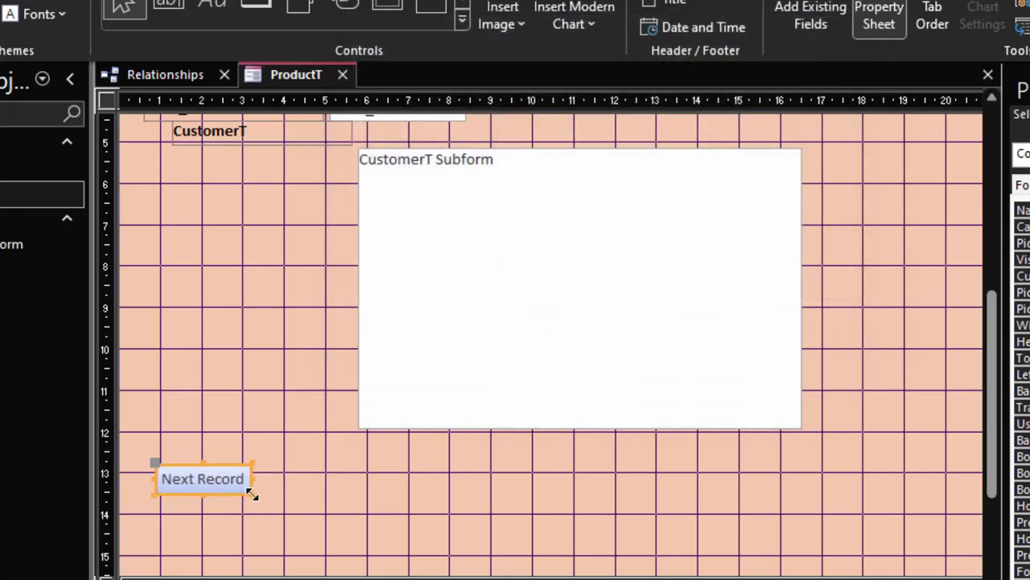
left_click_drag(252, 494, 286, 500)
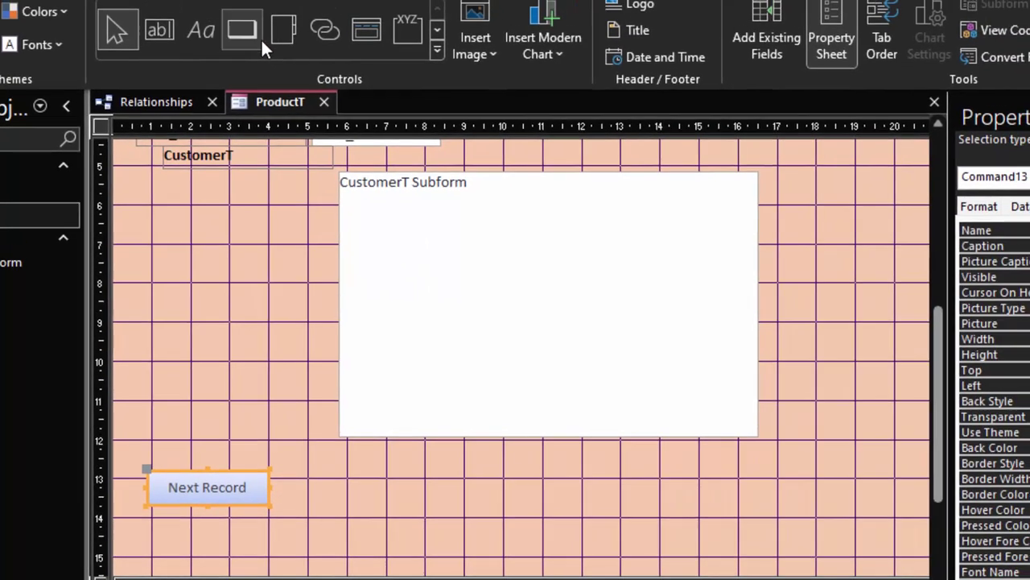
Draw a text-labelled Add New Record button beside Next Record and widen it to match.
left_click(255, 6)
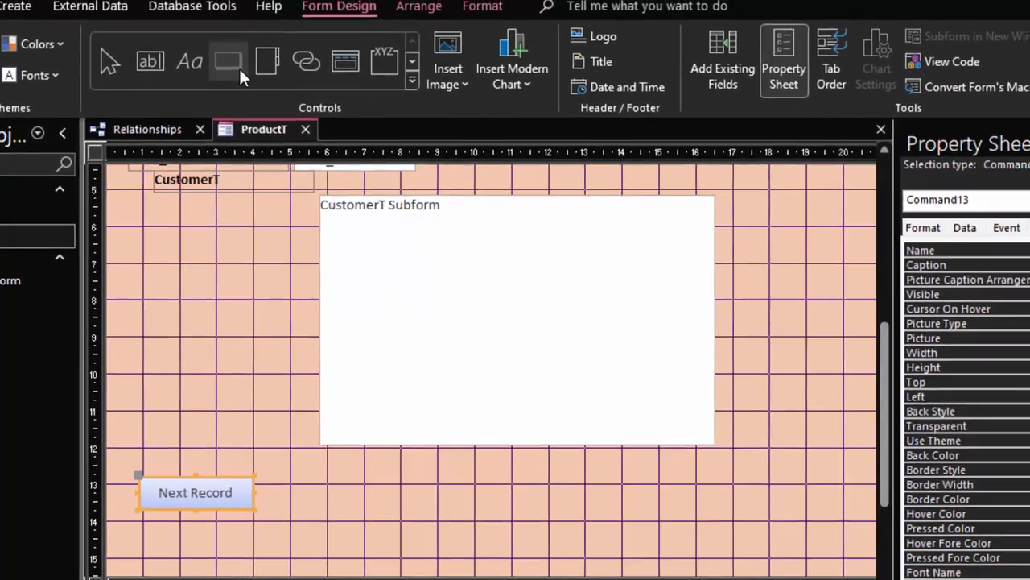
left_click_drag(300, 478, 448, 508)
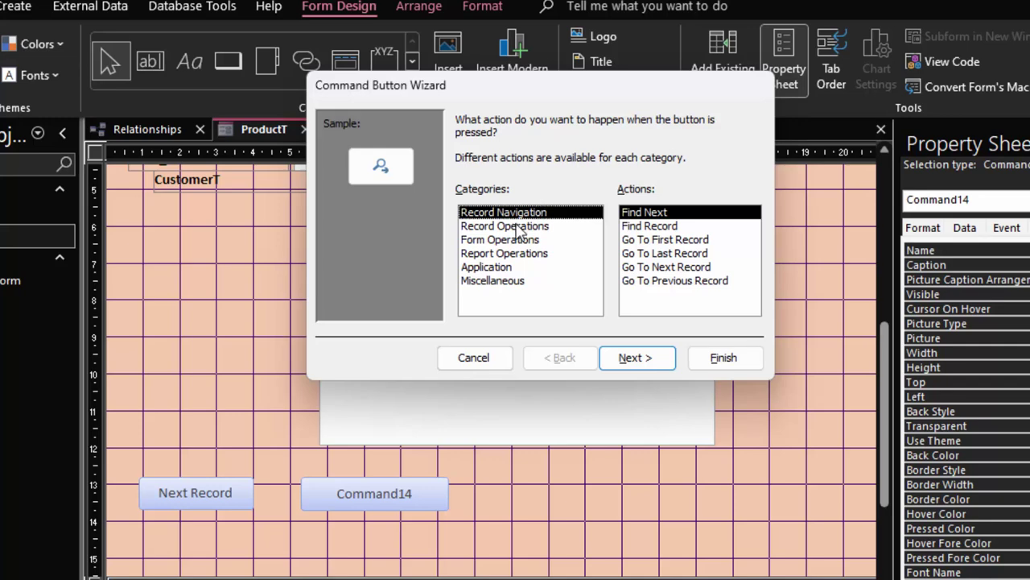
left_click(520, 230)
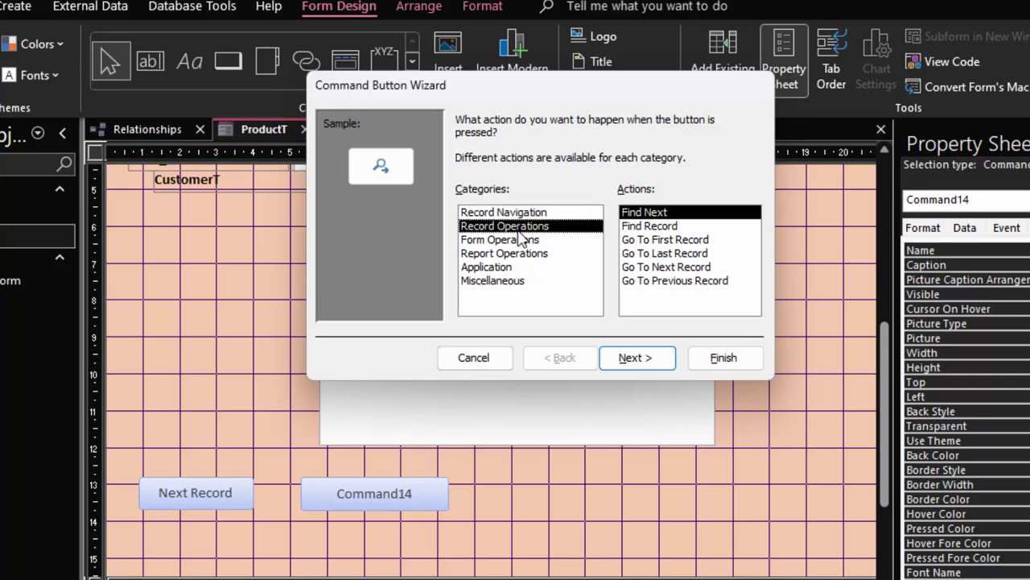
left_click(636, 358)
left_click(481, 206)
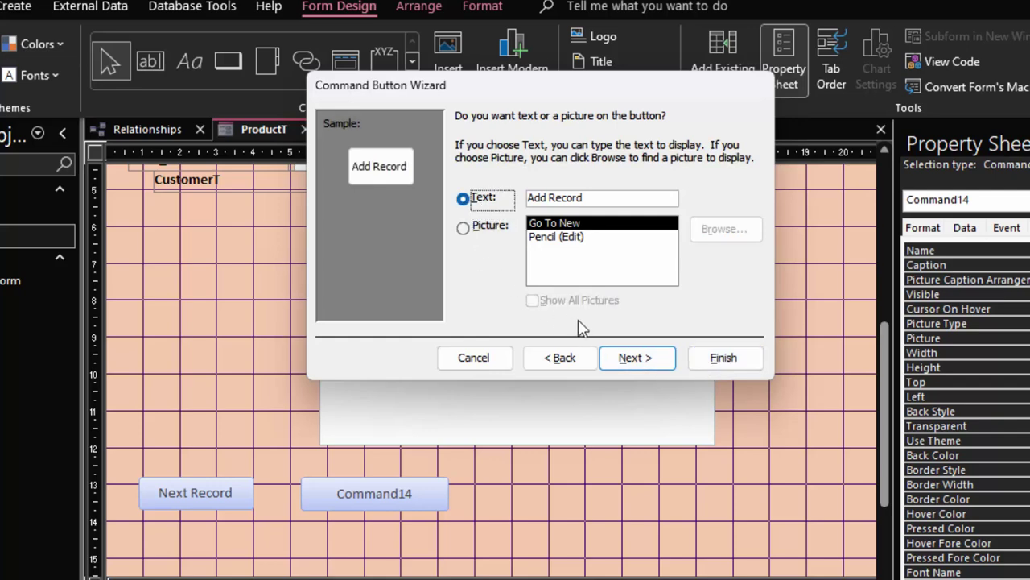
left_click(635, 362)
left_click(722, 359)
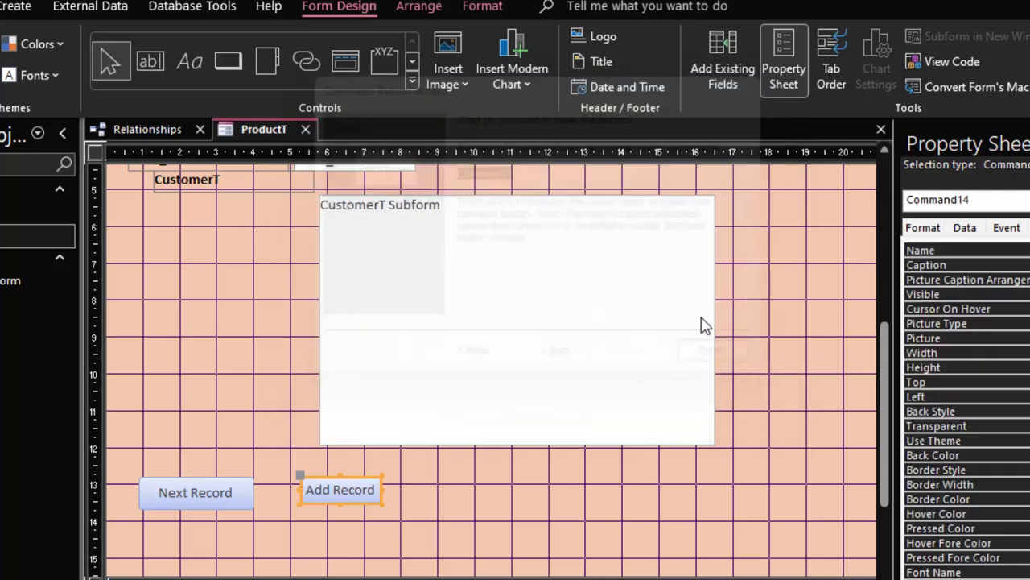
left_click_drag(379, 500, 406, 505)
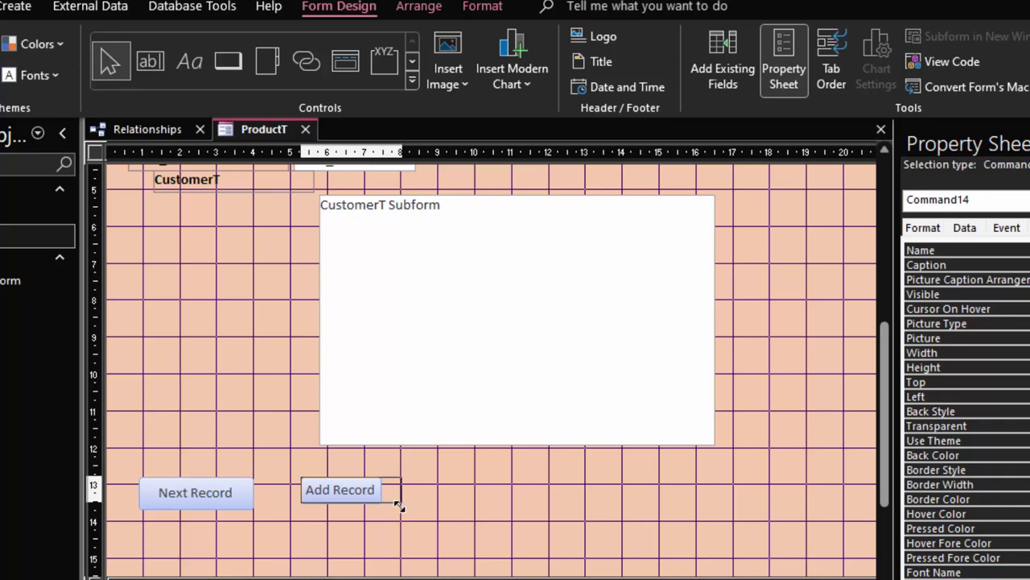
left_click(103, 63)
Draw a text-labelled Delete Record button right of Add Record, widen it and nudge it into place.
left_click(222, 66)
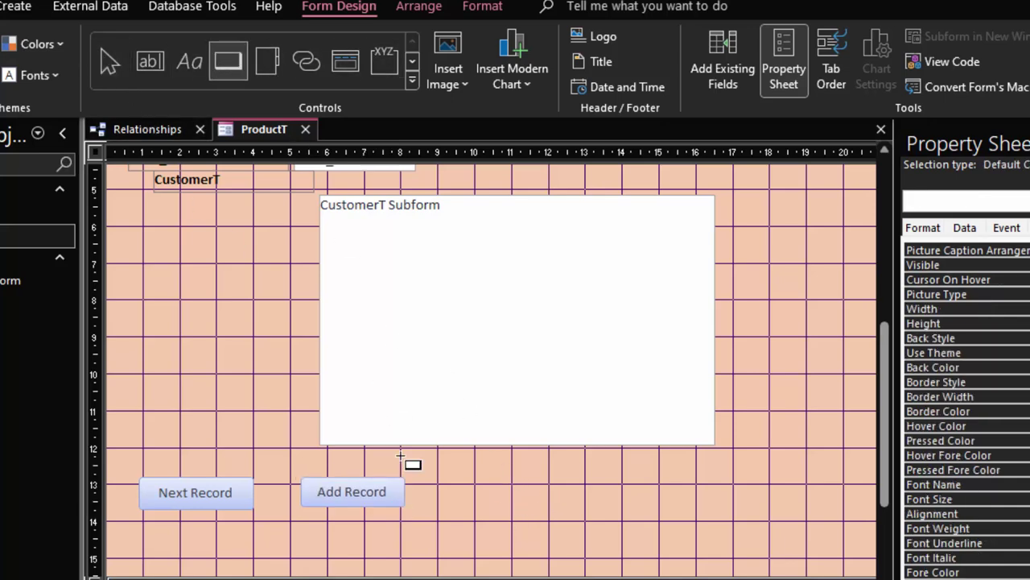
left_click_drag(493, 489, 579, 511)
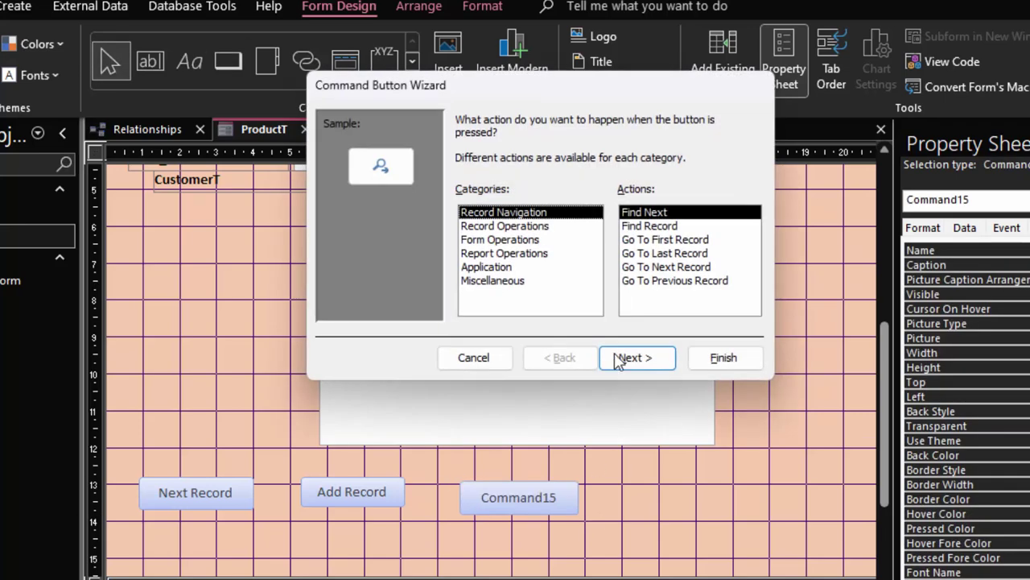
left_click(504, 226)
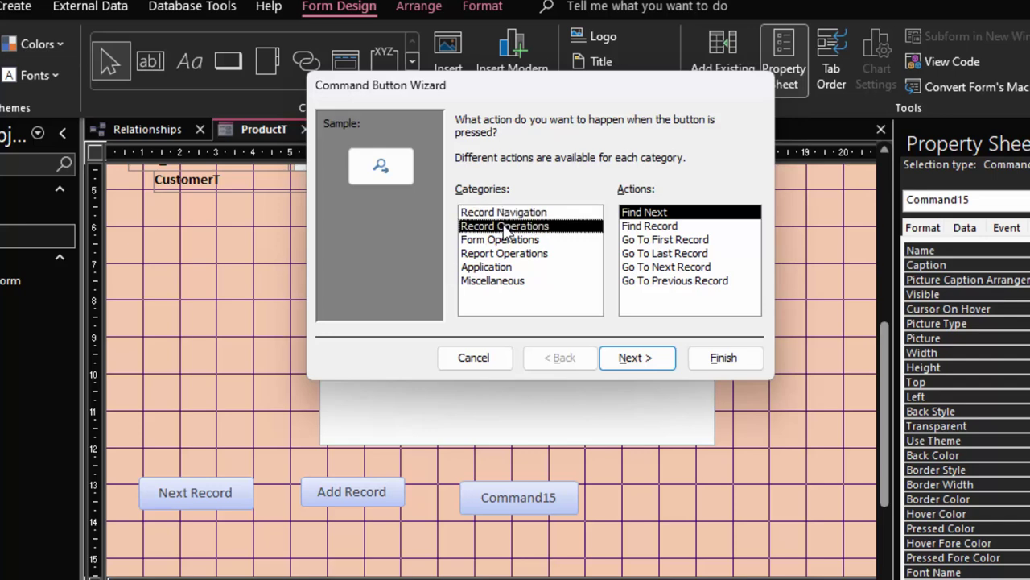
left_click(665, 226)
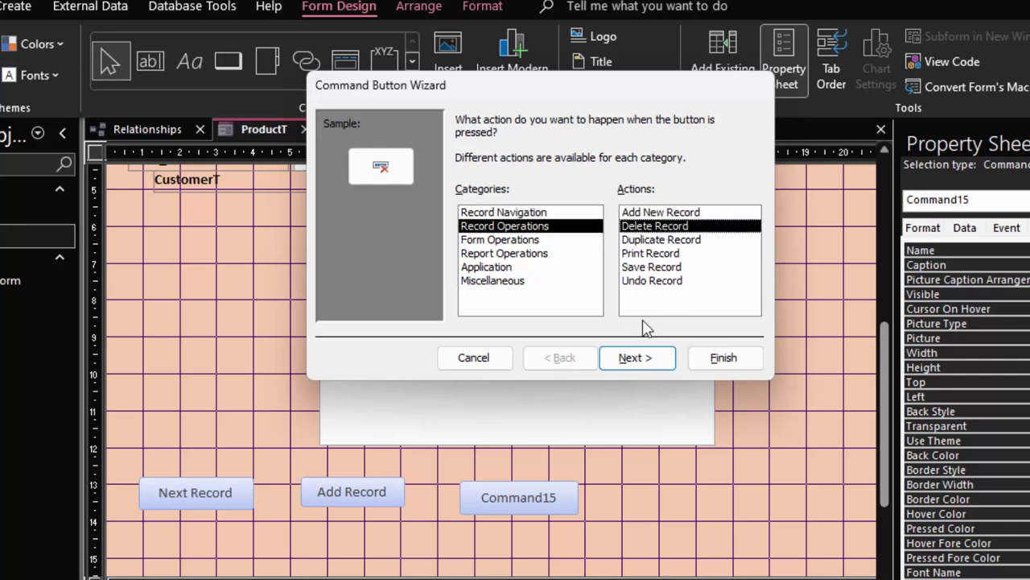
left_click(623, 357)
left_click(486, 203)
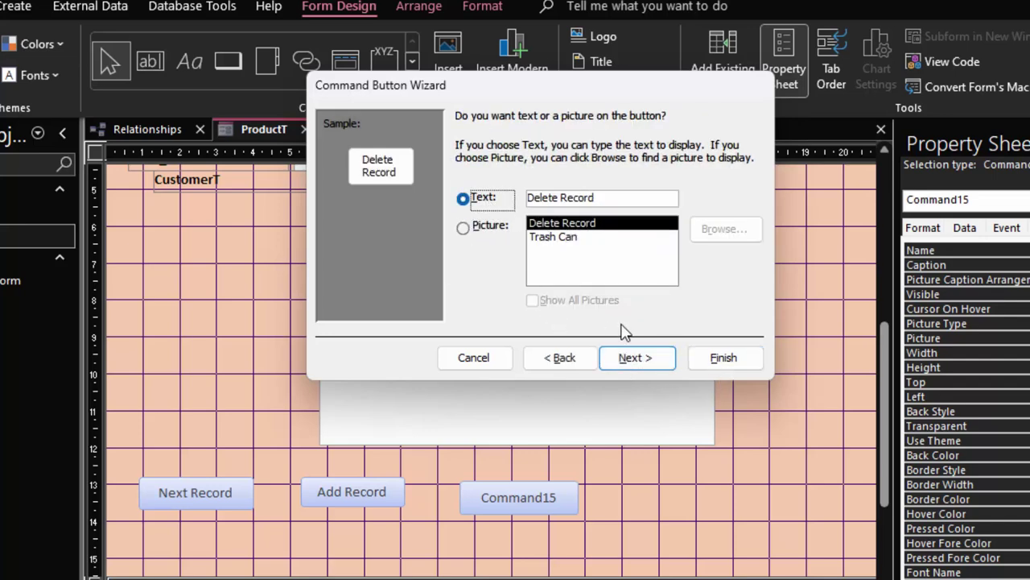
left_click(629, 357)
left_click(724, 358)
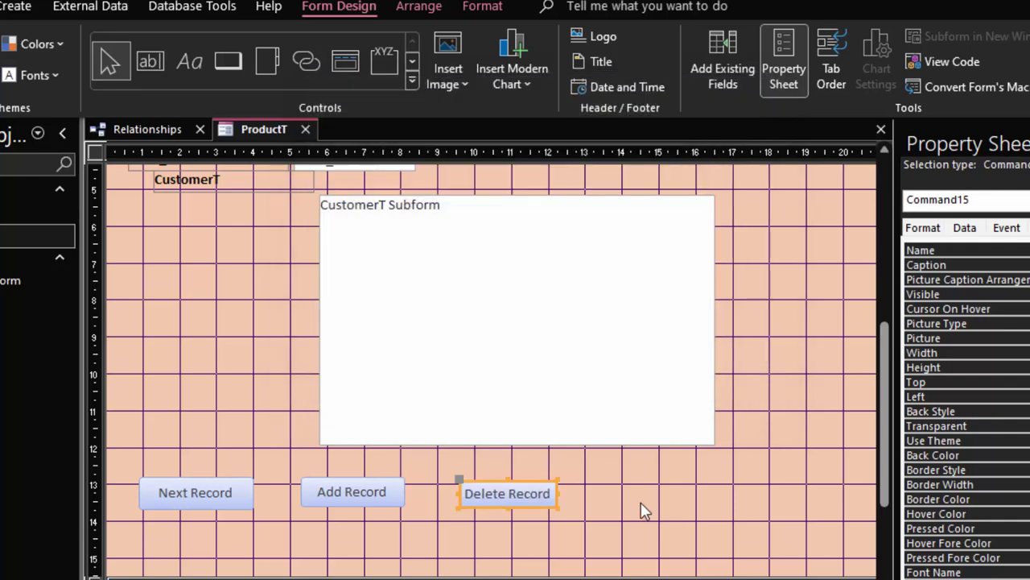
left_click_drag(555, 506, 567, 504)
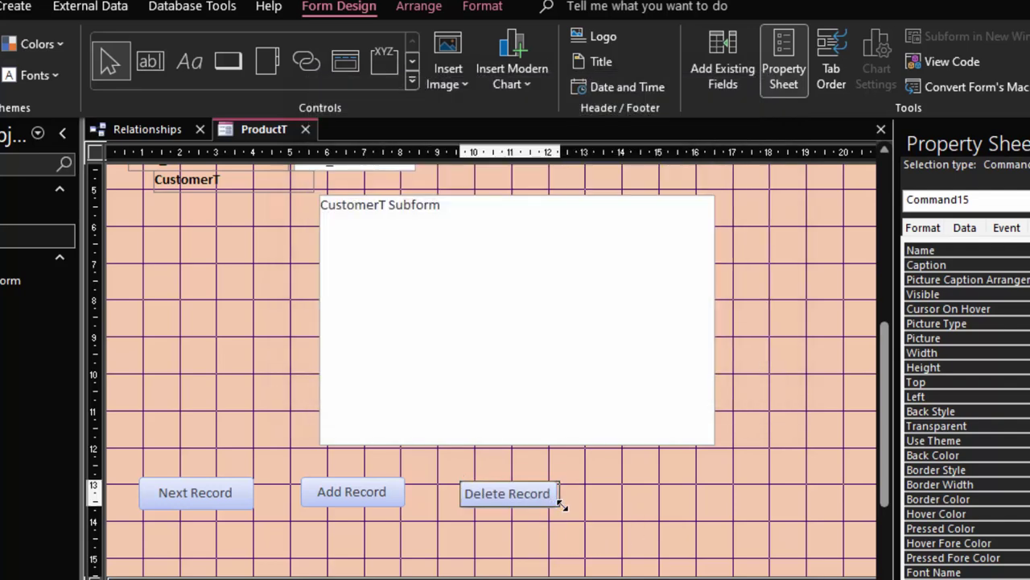
left_click_drag(572, 509, 570, 508)
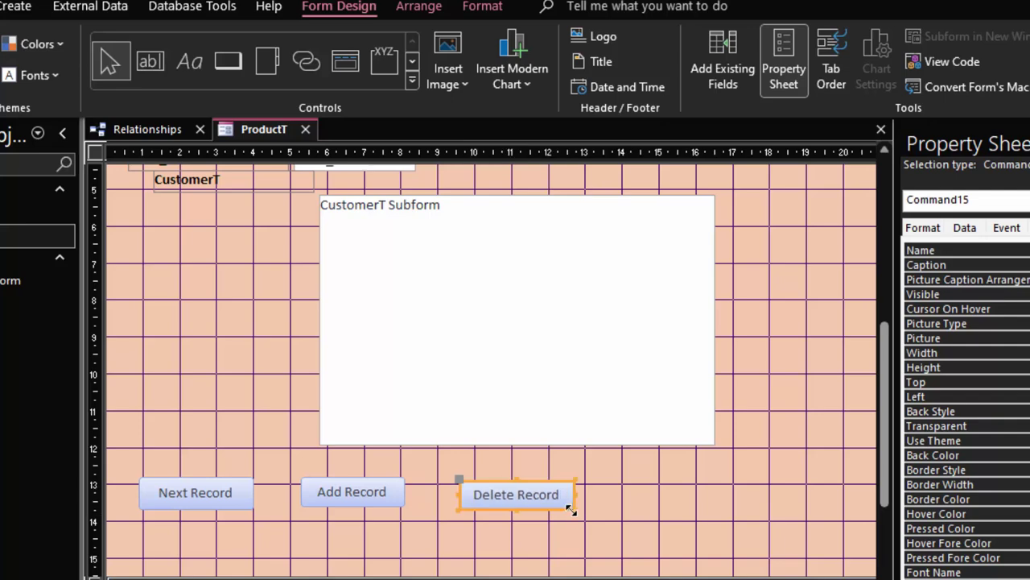
left_click(563, 539)
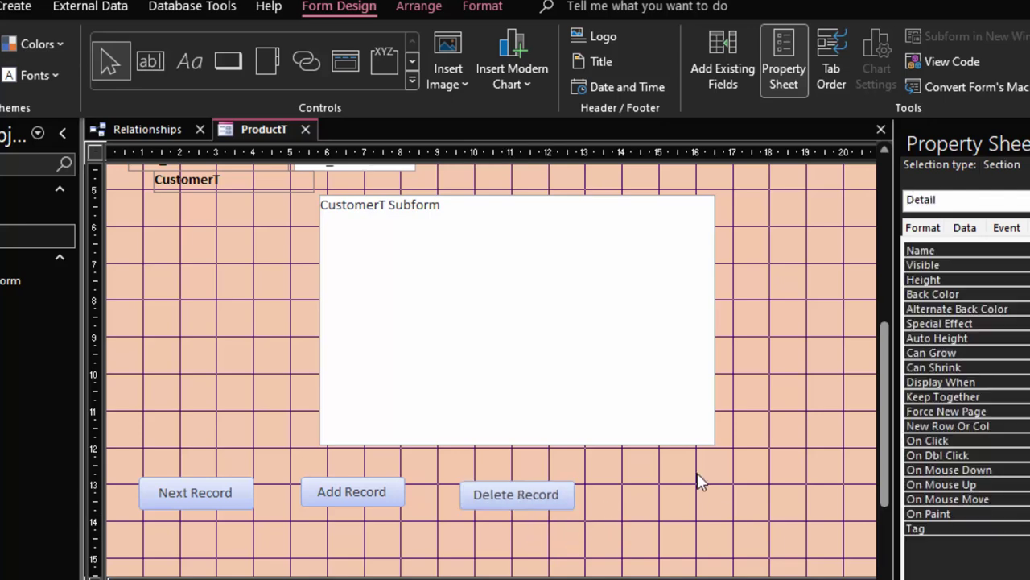
left_click_drag(522, 492, 572, 508)
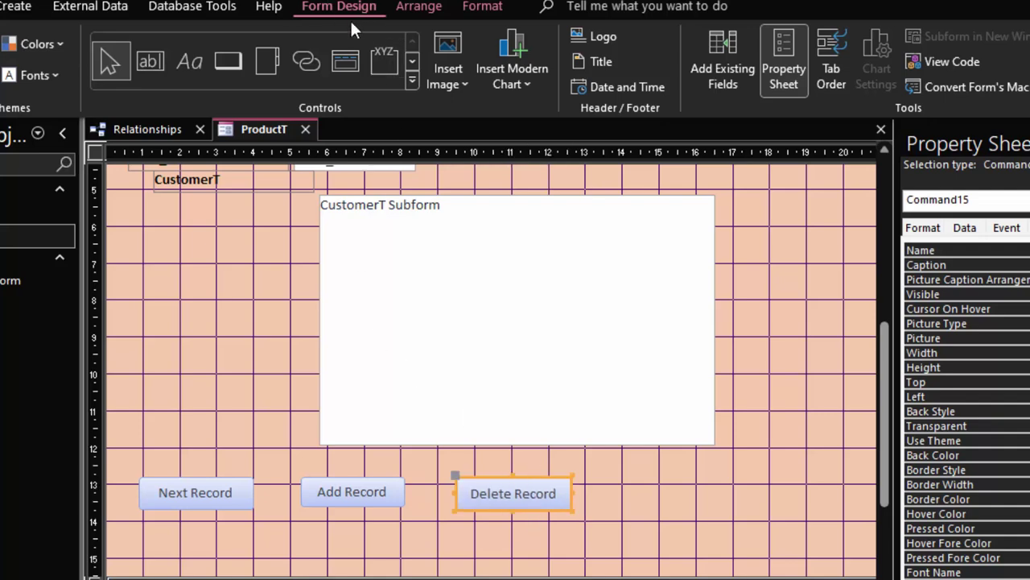
Draw a text-labelled Go To Previous Record button right of Delete Record and widen it.
left_click(233, 62)
mouse_move(625, 477)
left_mouse_down()
mouse_move(700, 509)
mouse_move(759, 508)
left_mouse_up()
left_click(675, 280)
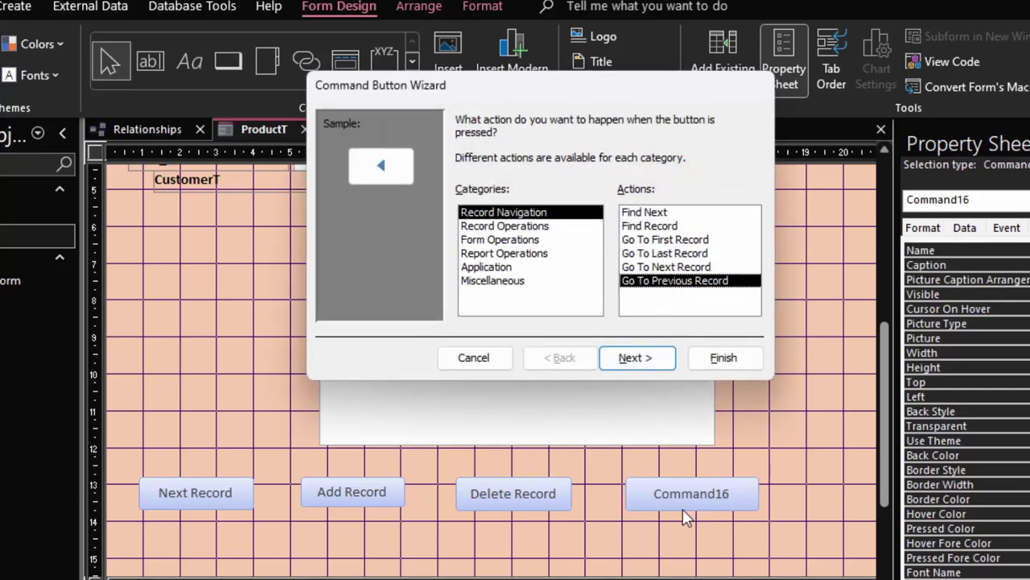
left_click(648, 360)
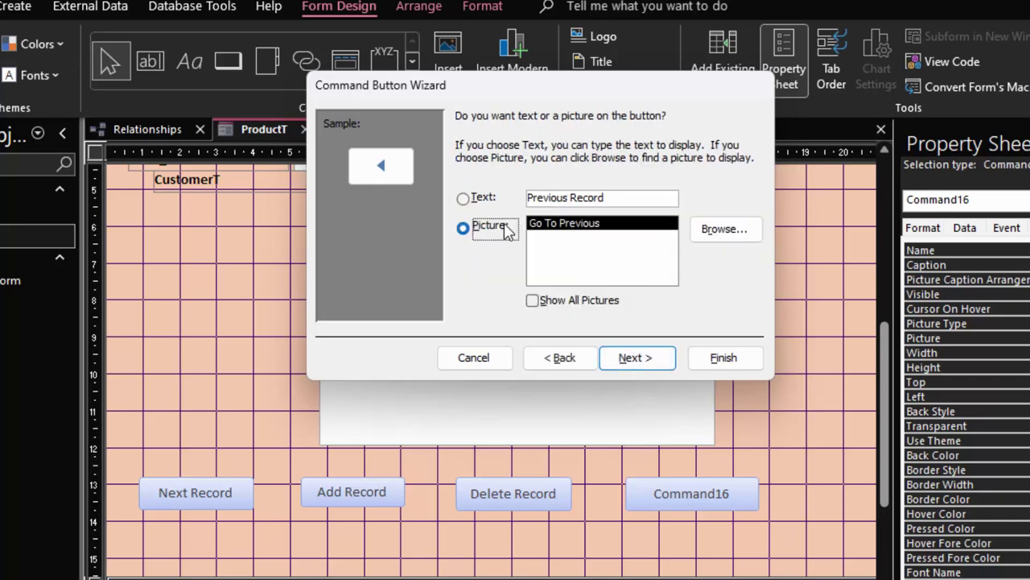
left_click(493, 201)
left_click(636, 355)
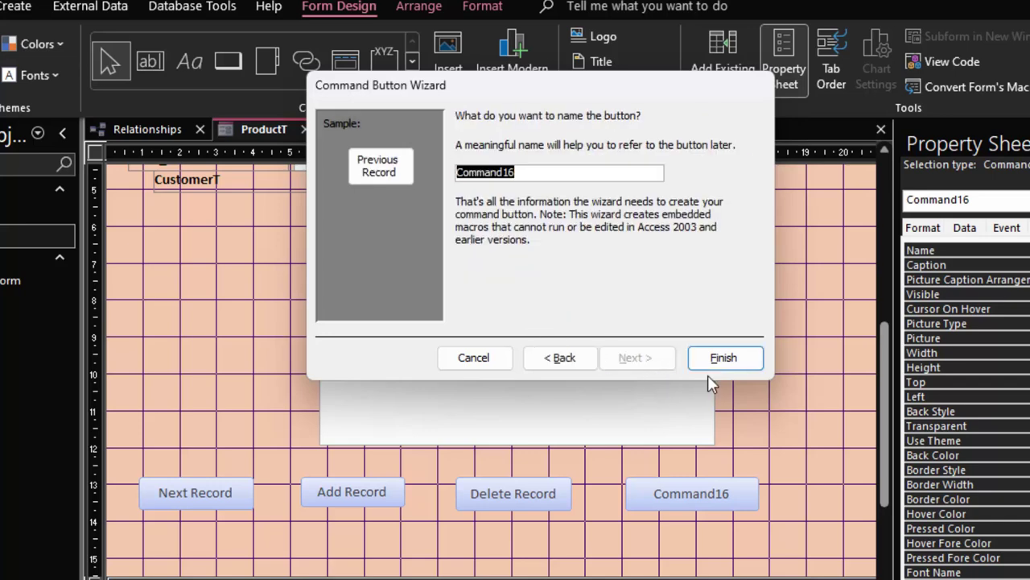
left_click(724, 360)
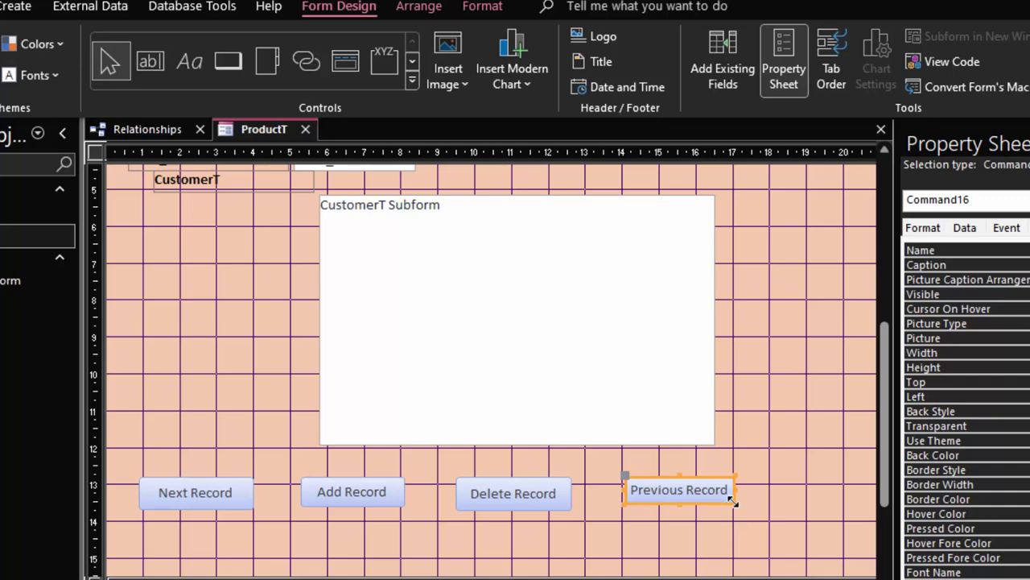
left_click_drag(732, 499, 750, 505)
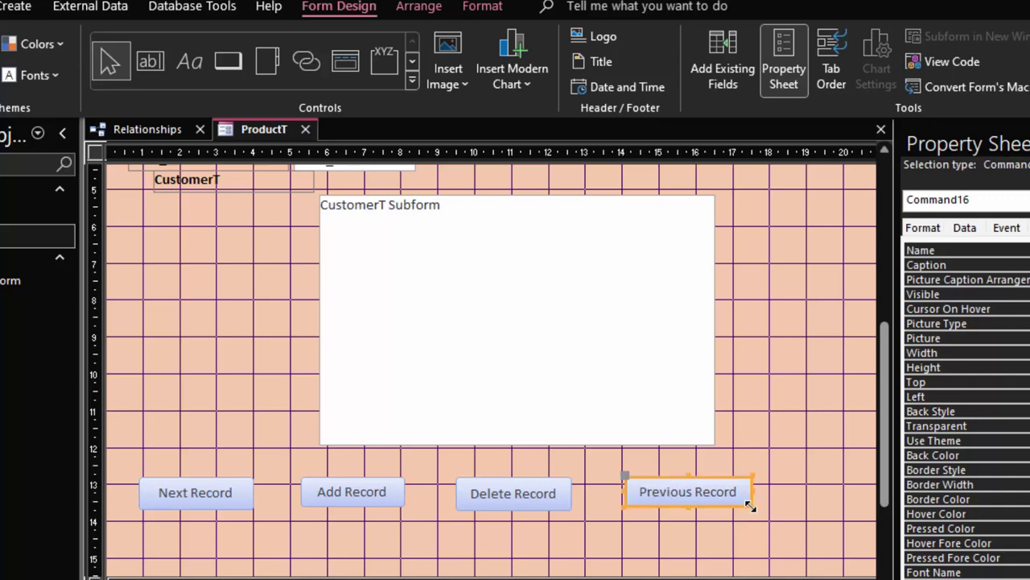
left_click(821, 362)
Delete the ProductT title label from the Form Header.
scroll(739, 368, "up", 3)
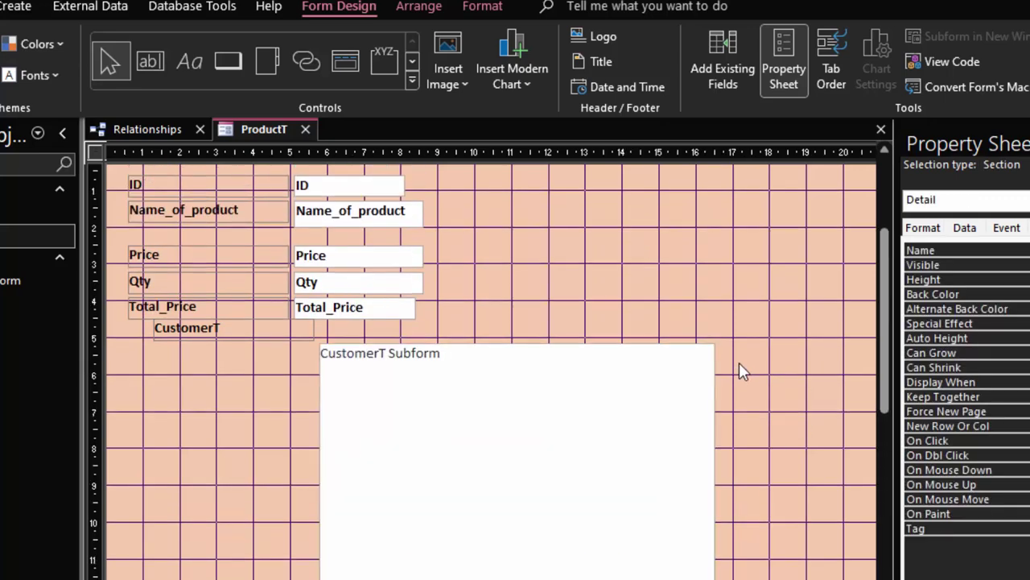
scroll(739, 362, "up", 2)
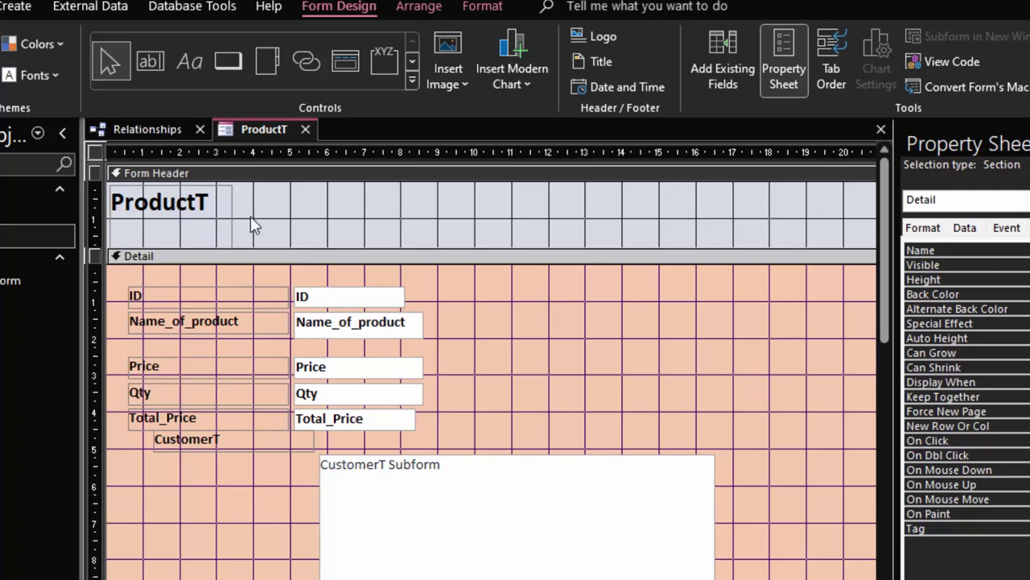
left_click(229, 215)
key("Delete")
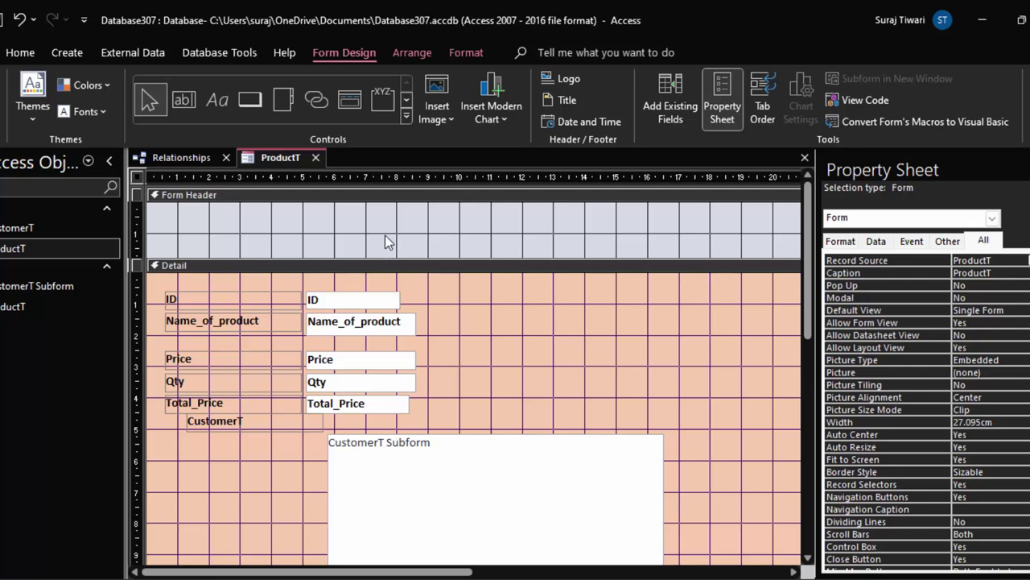
Draw a combo box in the Form Header listing ProductT's ID, labelled ID, then select it with its label.
left_click(407, 118)
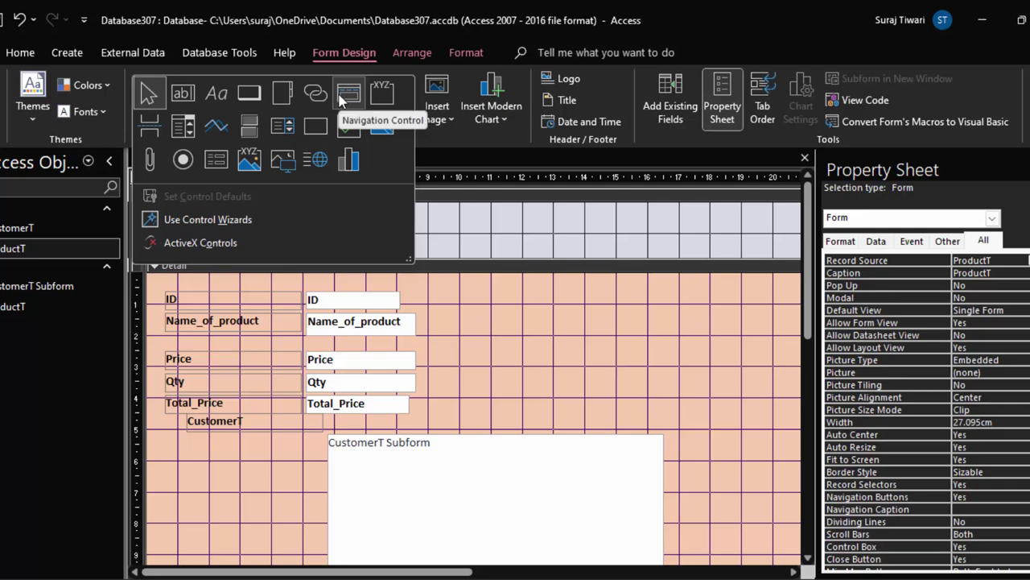
left_click(188, 126)
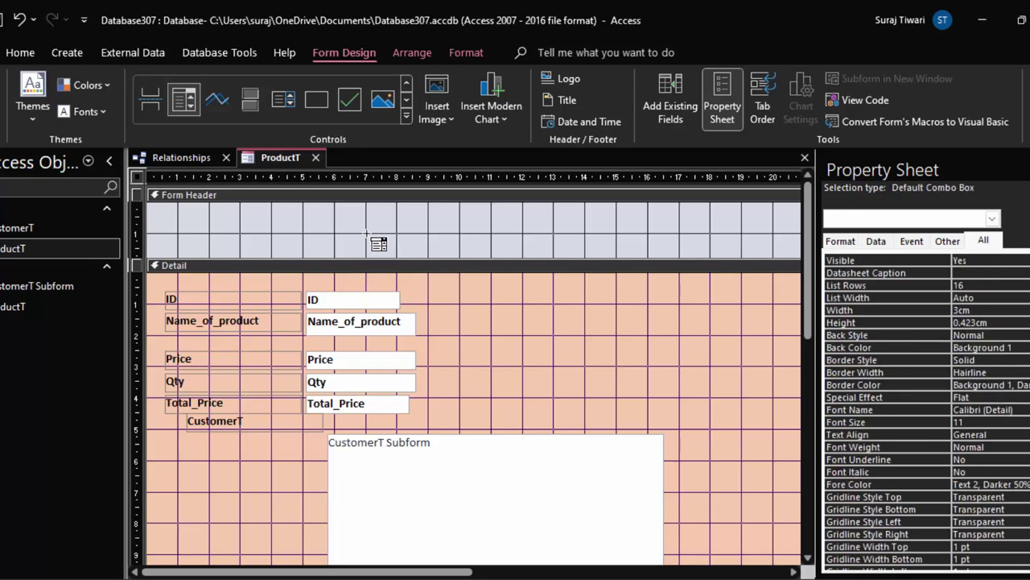
left_click_drag(377, 216, 492, 234)
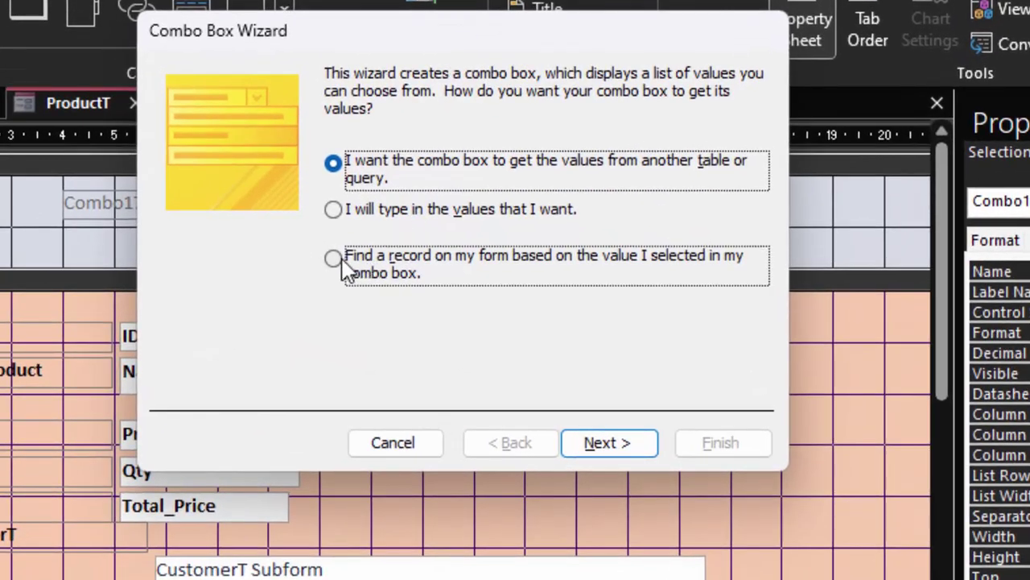
left_click(345, 264)
left_click(615, 444)
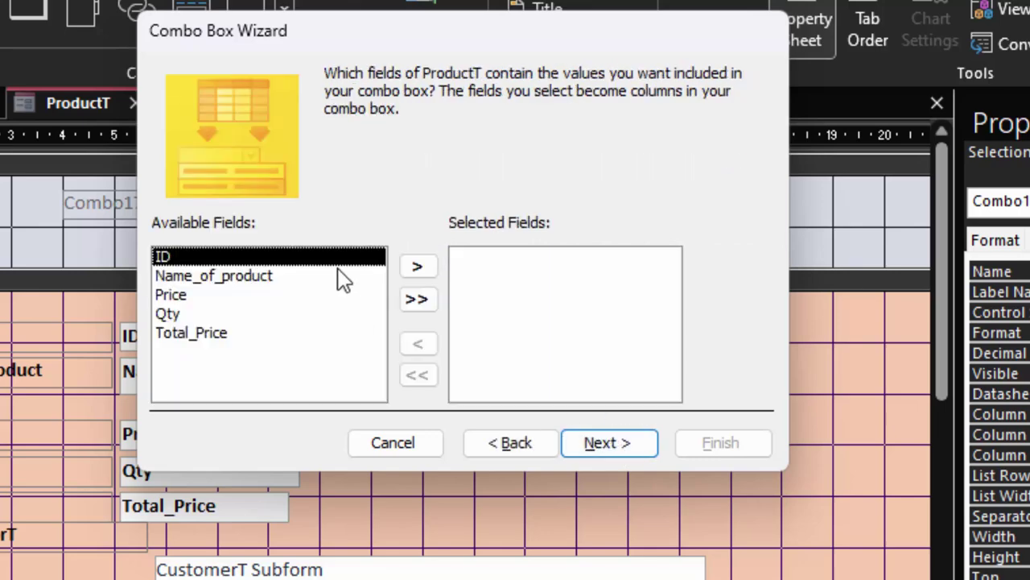
left_click(427, 268)
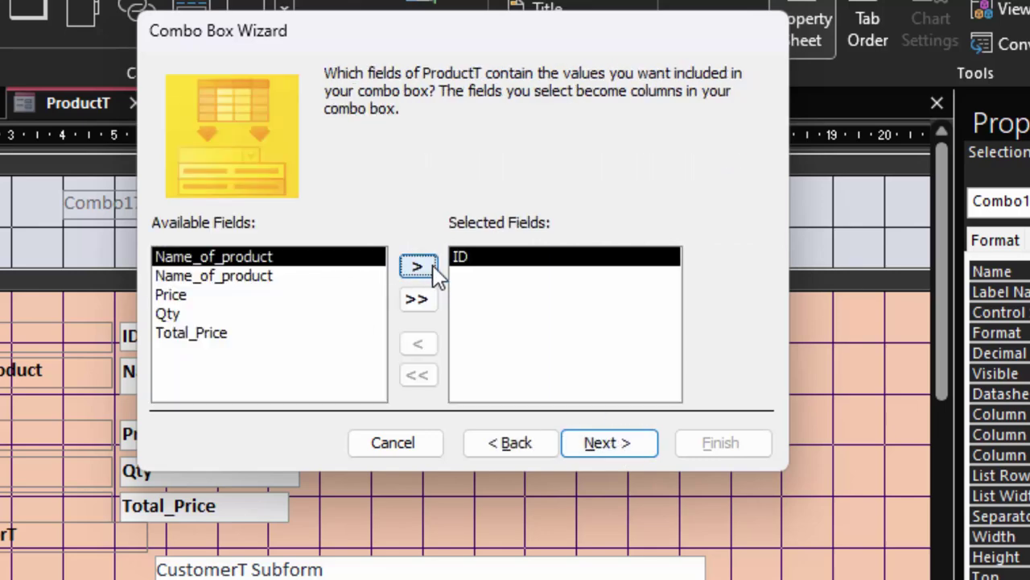
left_click(627, 461)
left_click(625, 447)
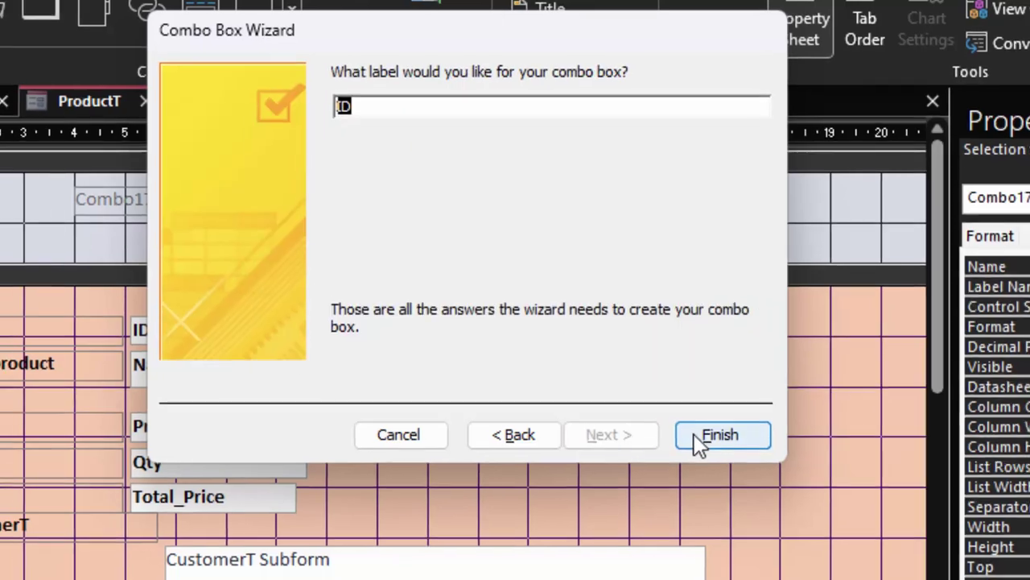
left_click(696, 441)
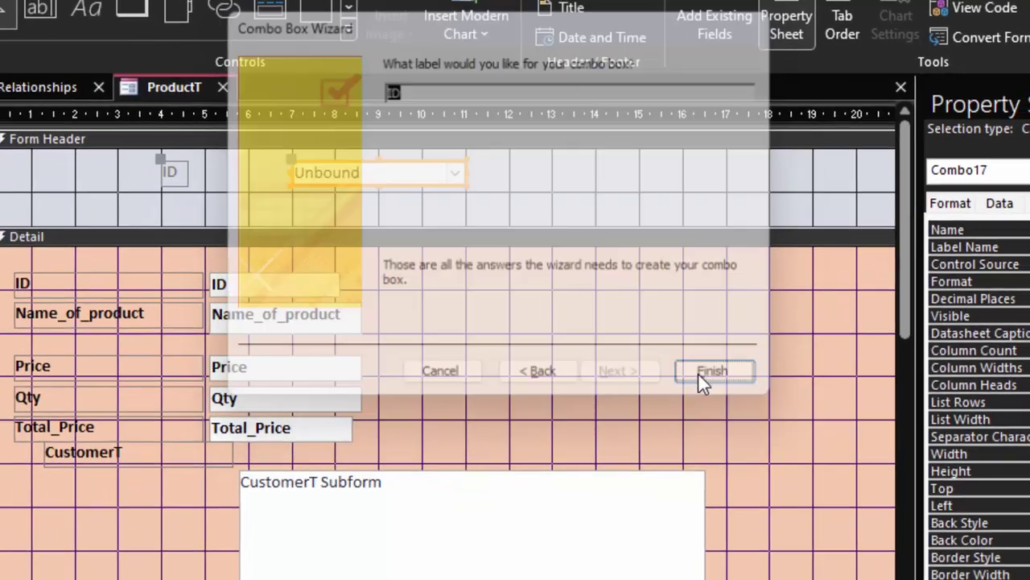
left_click_drag(497, 163, 240, 144)
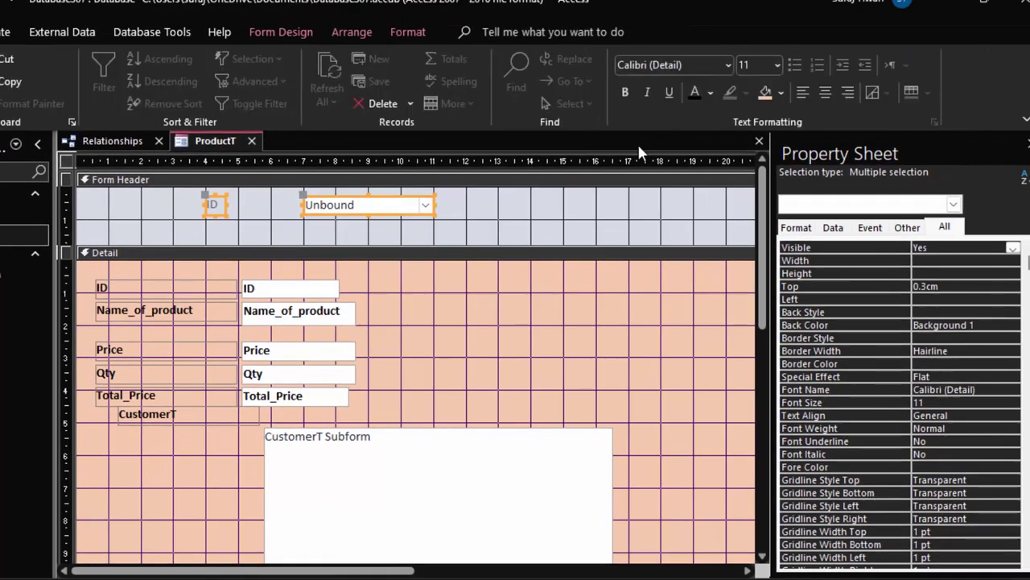
Color the ProductT form header pale yellow (Accent 4, Lighter 60%) and switch to Form View.
left_click(640, 201)
left_click(779, 91)
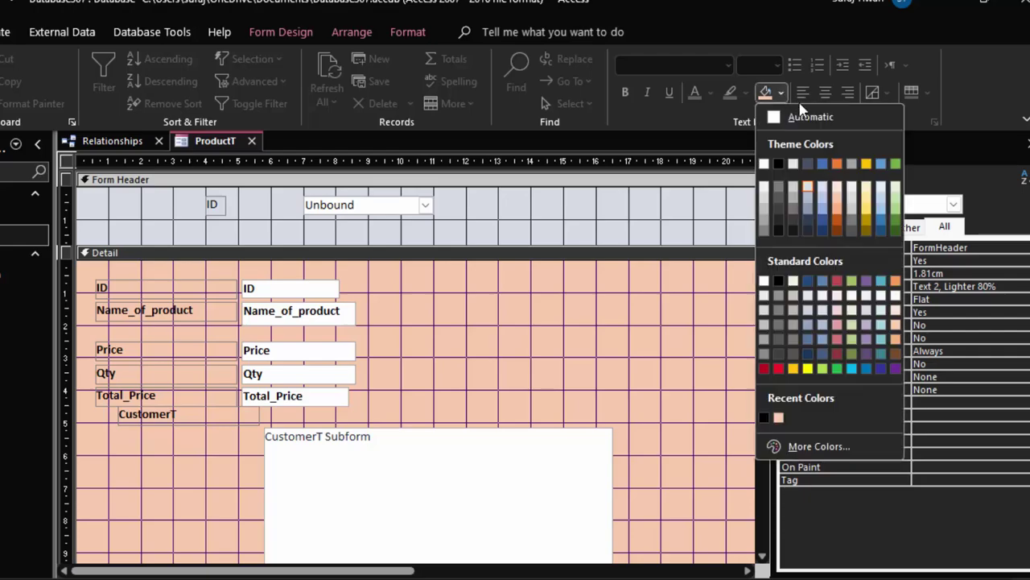
left_click(870, 206)
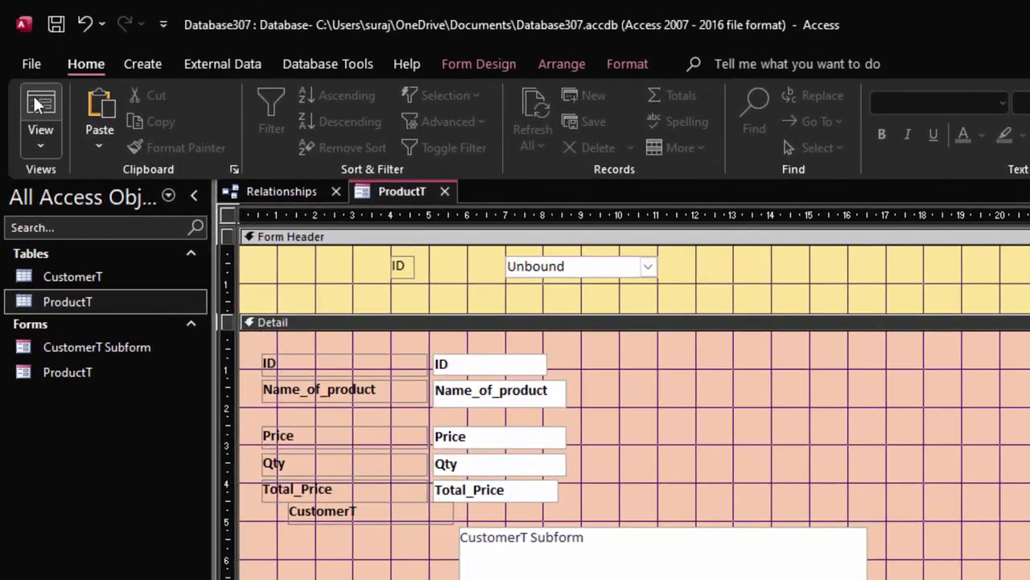
left_click(36, 101)
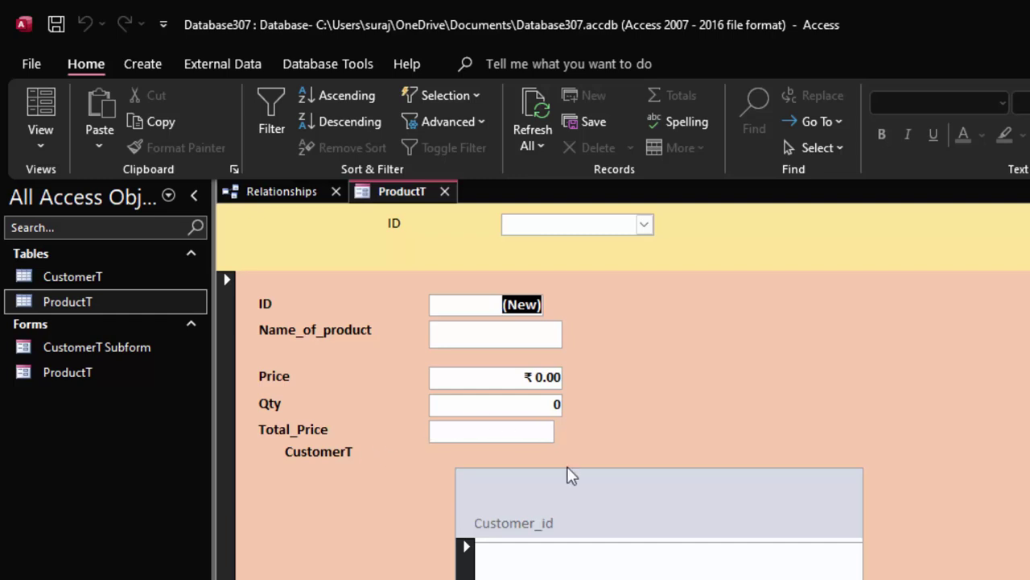
Open the CustomerT and ProductT tables and widen the Name_of_product column.
double_click(120, 275)
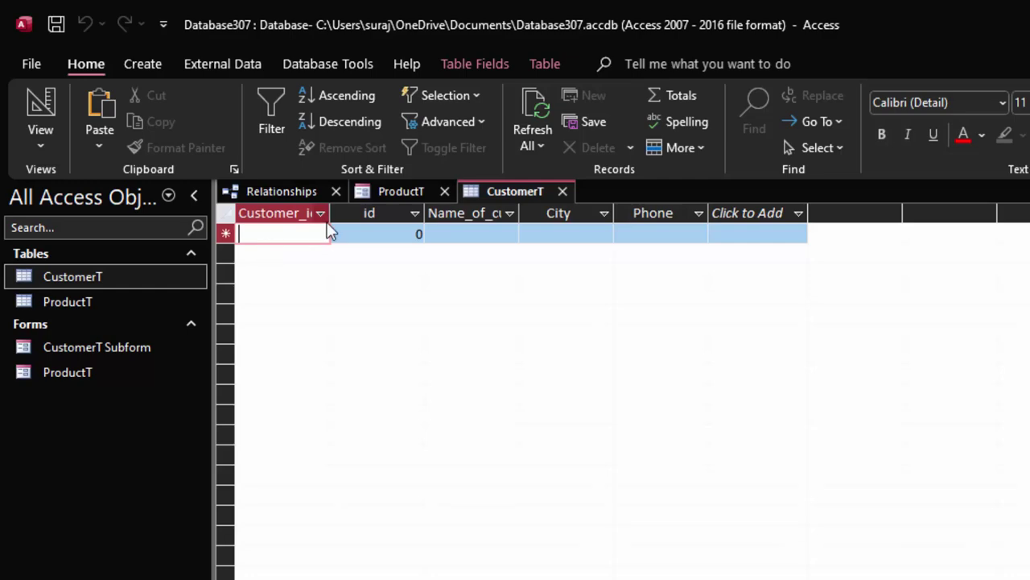
left_click(153, 299)
double_click(155, 301)
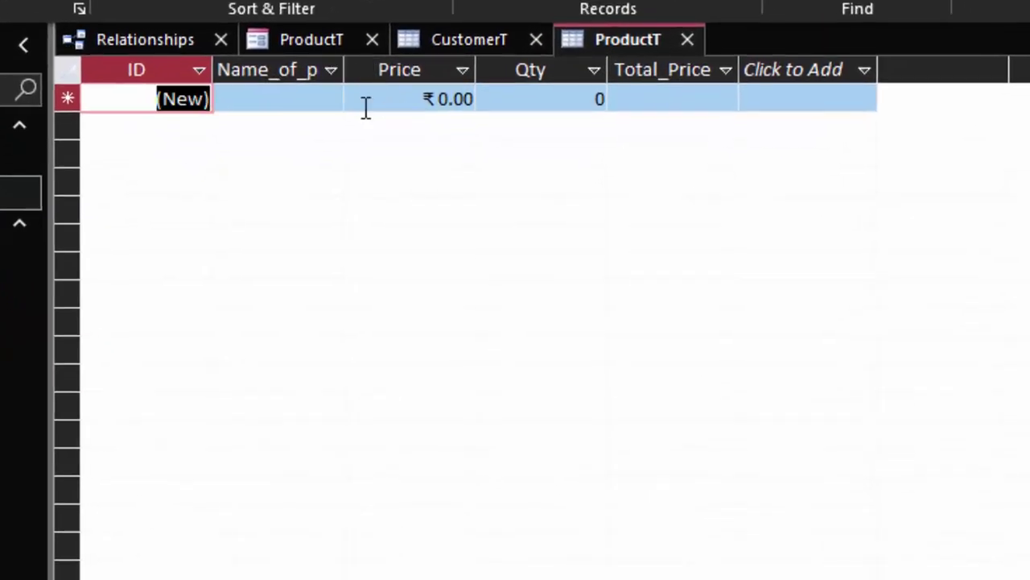
double_click(371, 129)
Enter the first product, Computer, priced 40000 with quantity 6 and its total price.
left_click(330, 107)
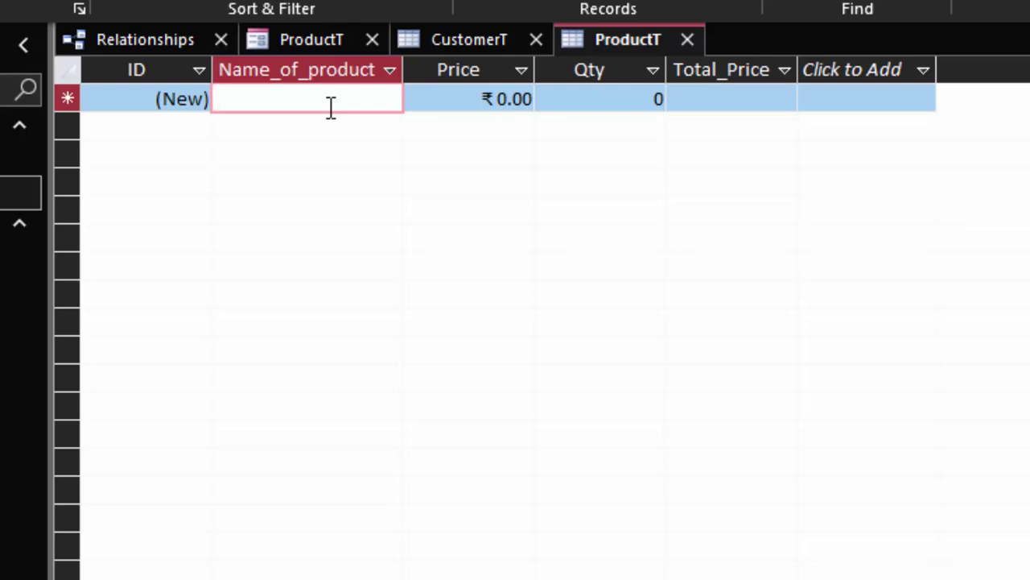
type("Comput")
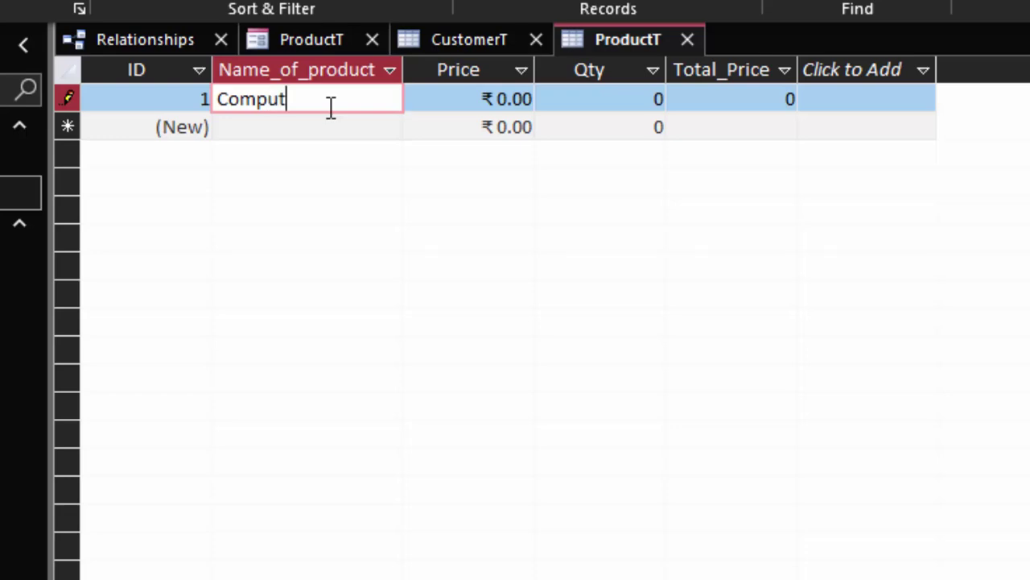
type("er")
left_click(506, 100)
key("BackSpace")
type("4")
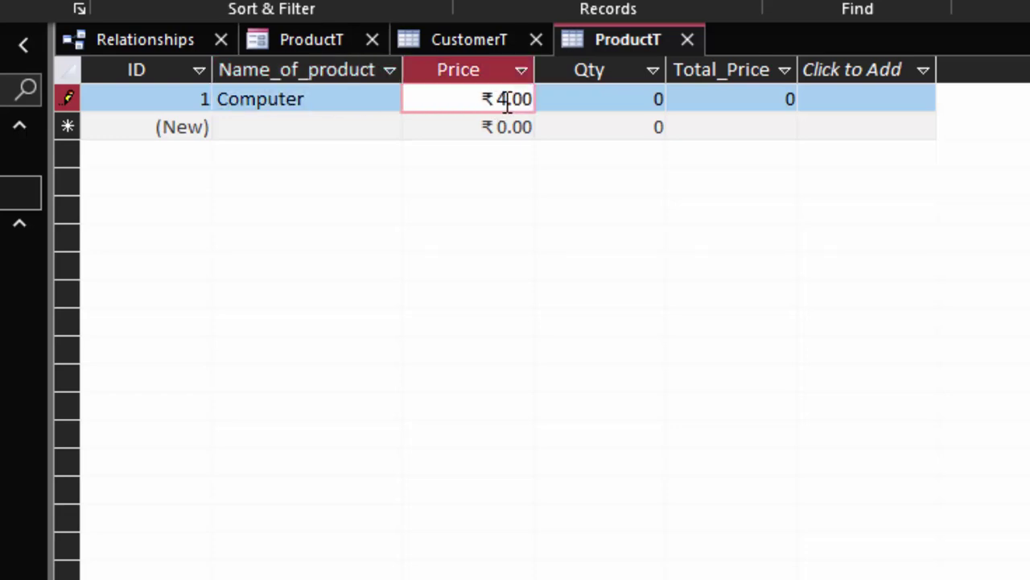
type("0000")
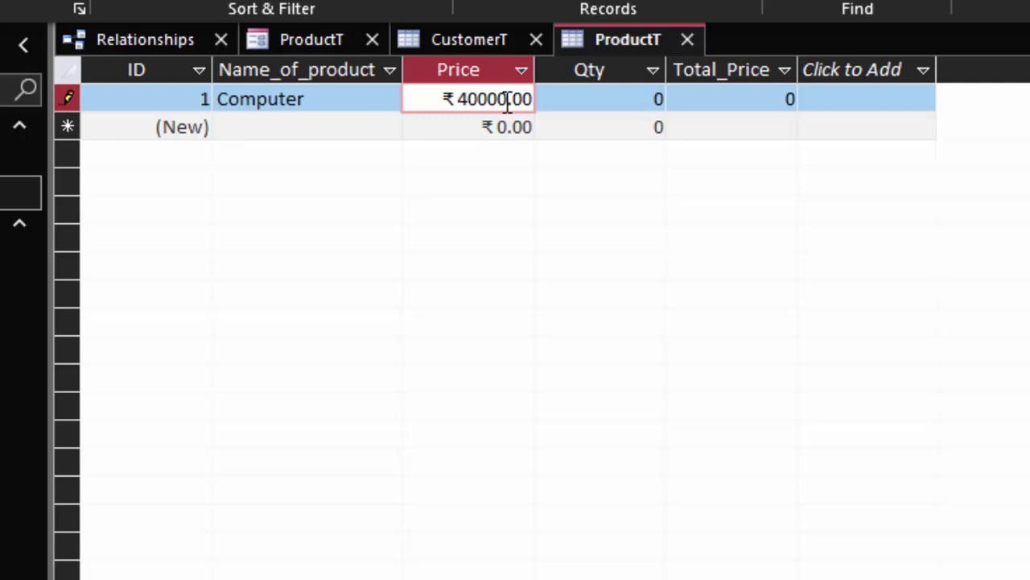
key("Tab")
type("6")
key("Tab")
type("24000000")
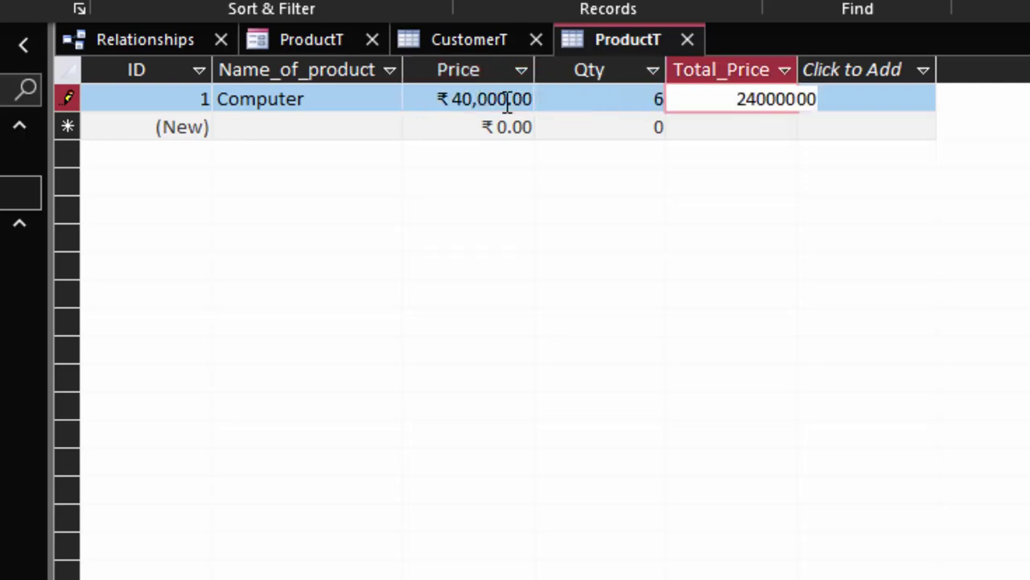
key("BackSpace")
key("BackSpace")
key("Tab")
key("Tab")
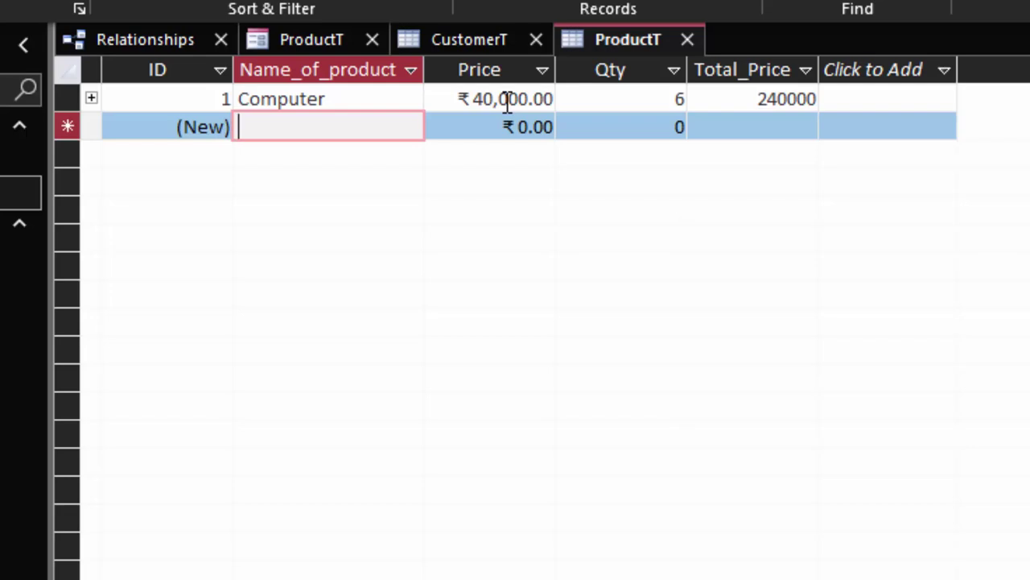
Add CPU (price 300, quantity 7) and Printer (price 19,000, quantity 8) records.
type("CP")
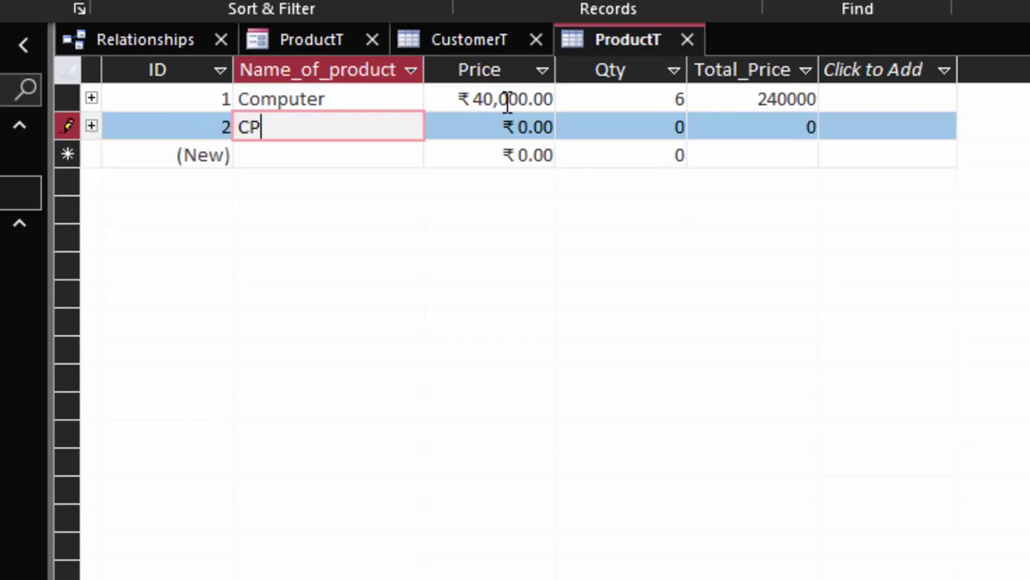
type("U")
key("Tab")
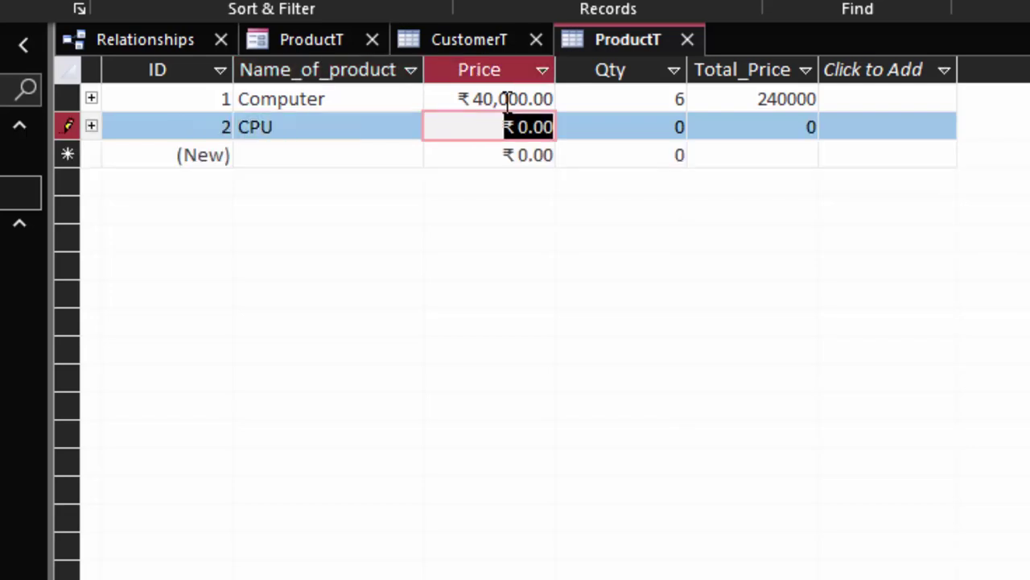
type("300")
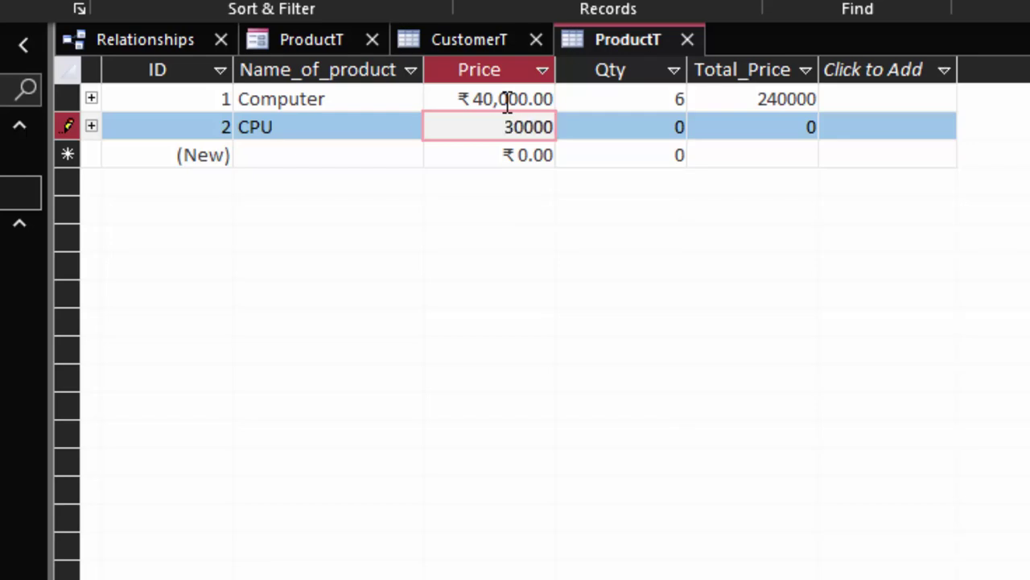
key("Tab")
type("7")
key("Tab")
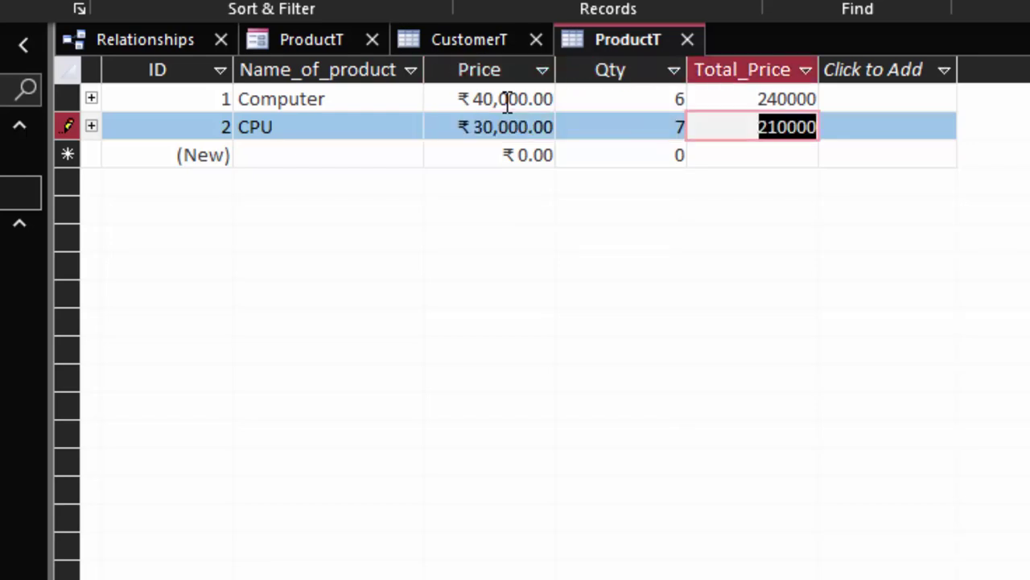
key("Tab")
key("Tab")
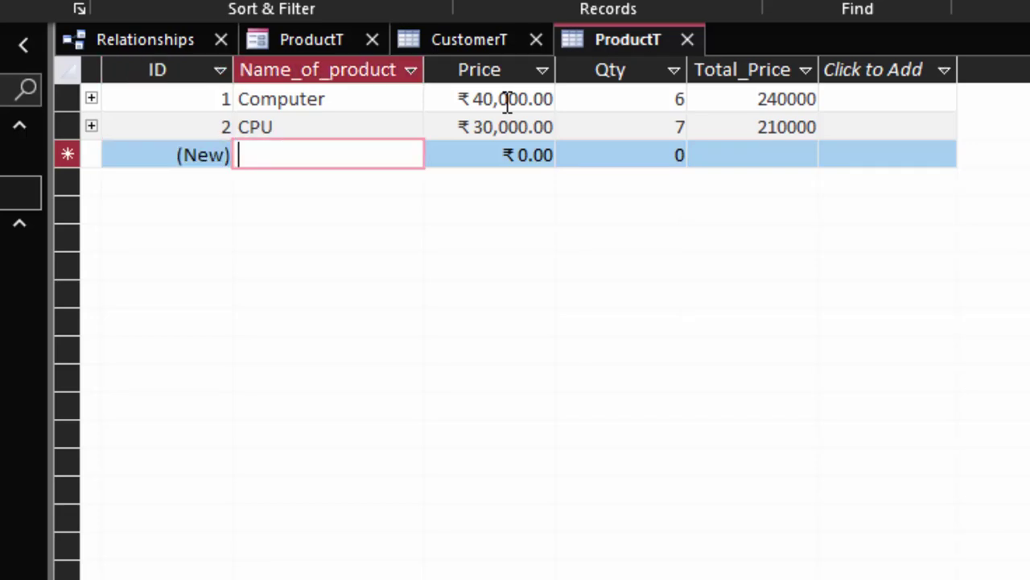
type("Prin")
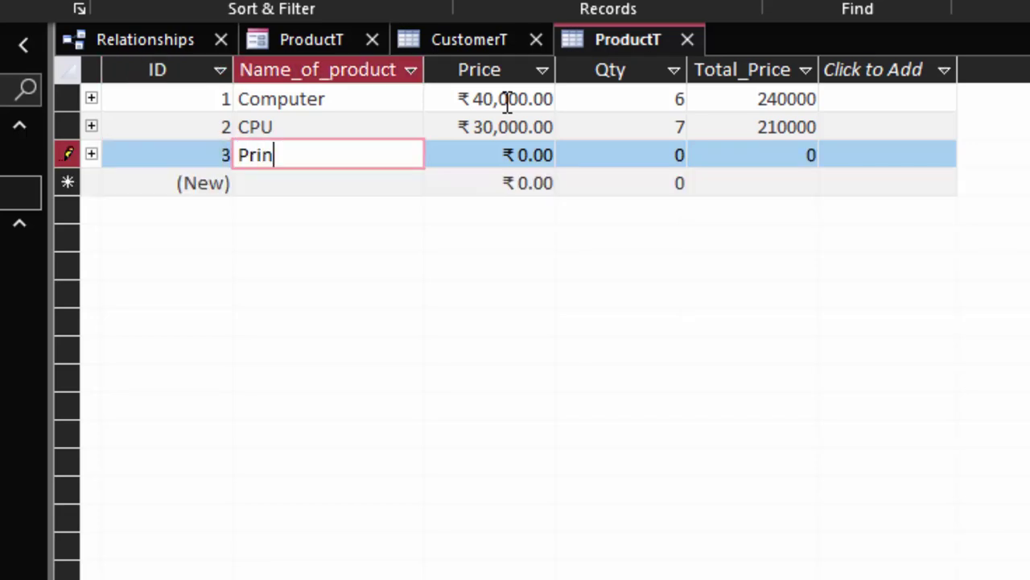
type("ter")
key("Tab")
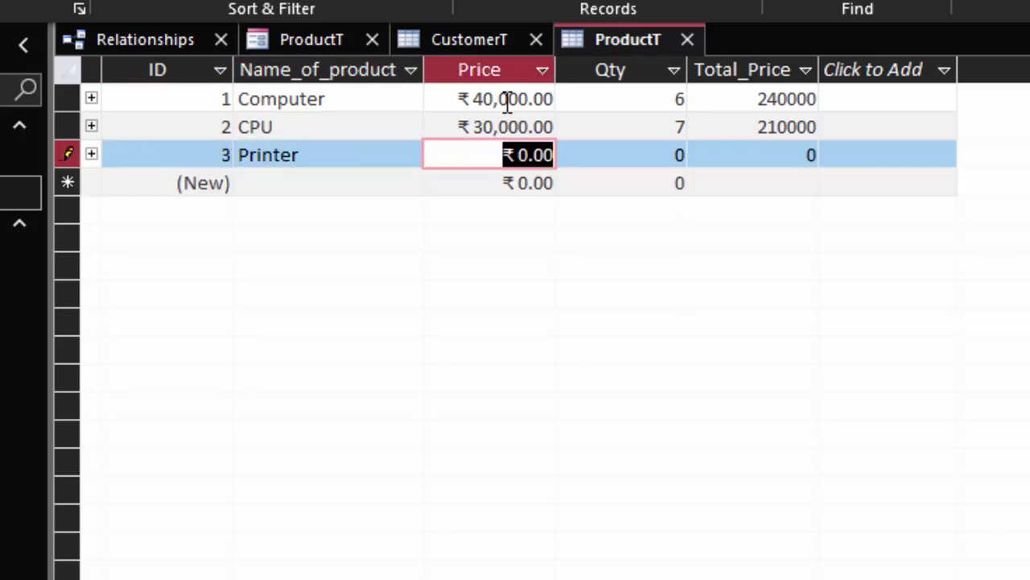
type("19")
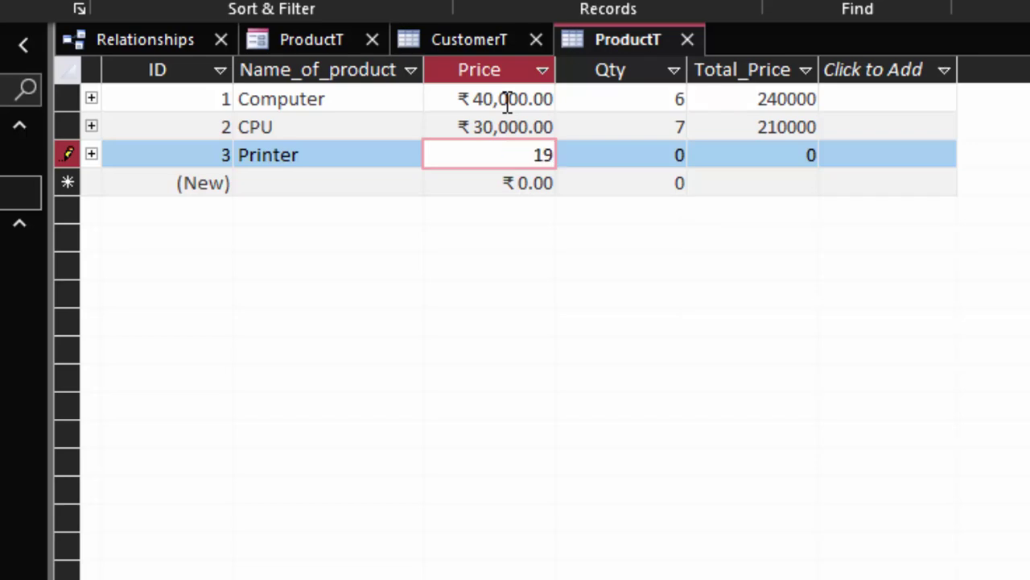
type(",000")
key("Tab")
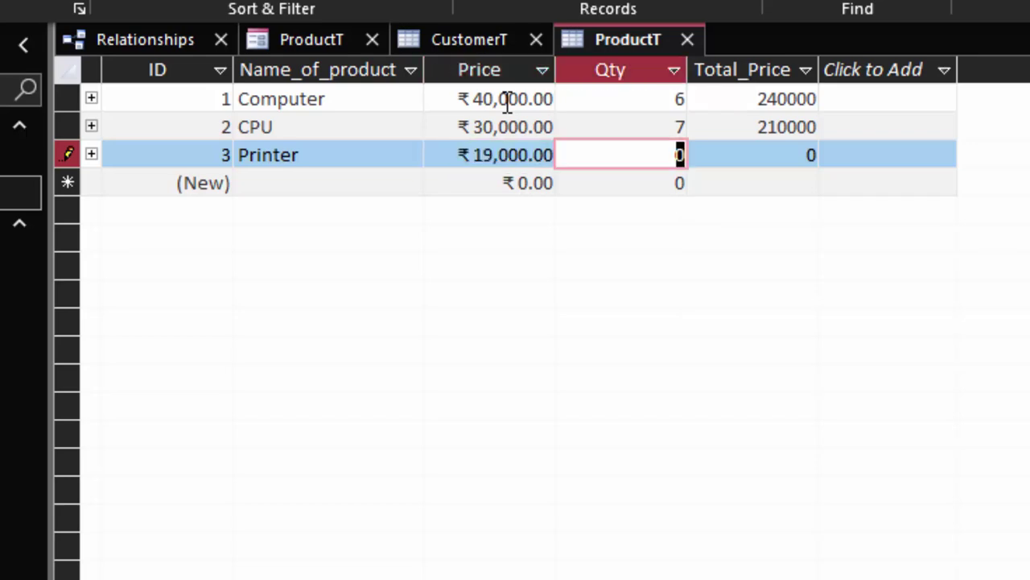
type("8")
key("Tab")
key("Tab")
key("Tab")
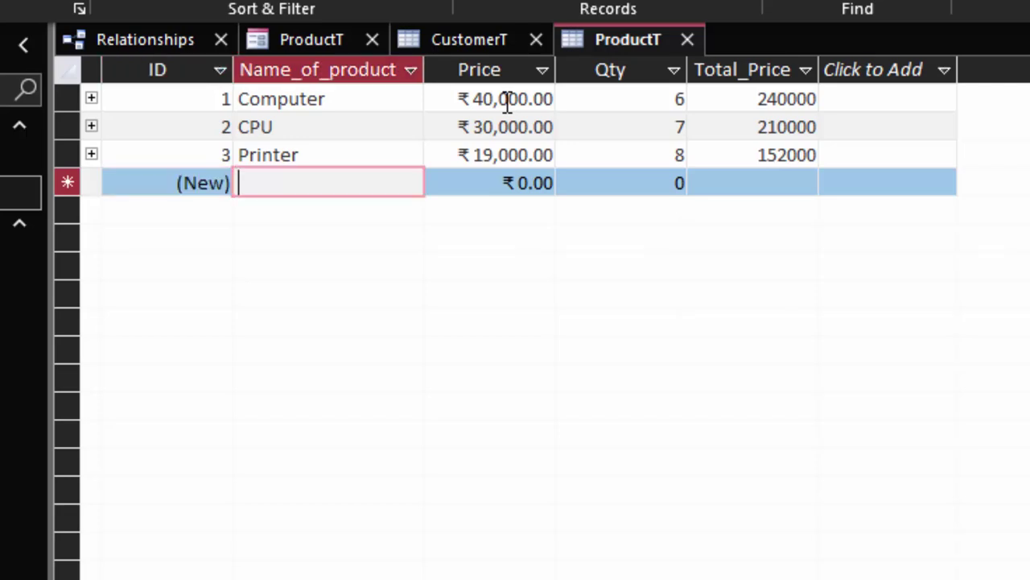
Add the Sacnner record priced 6,000 with quantity 7 and total 42000.
type("Sac")
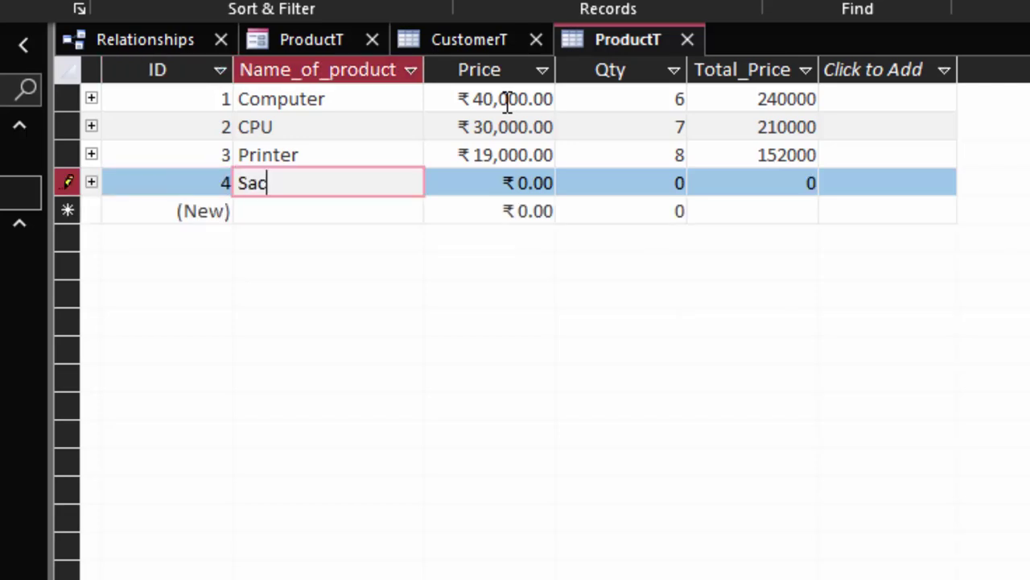
type("nner")
key("Tab")
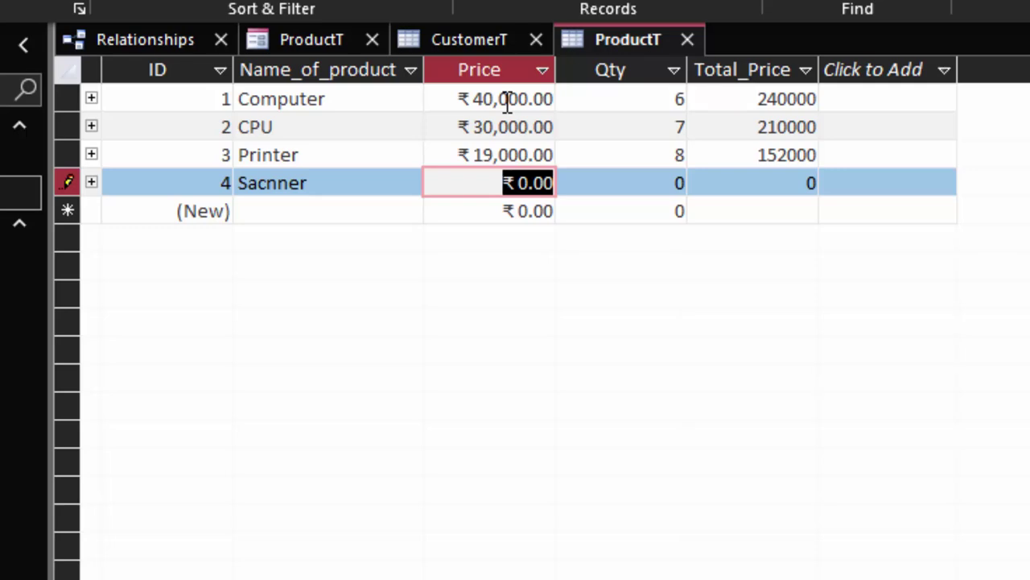
type("6,")
type("0")
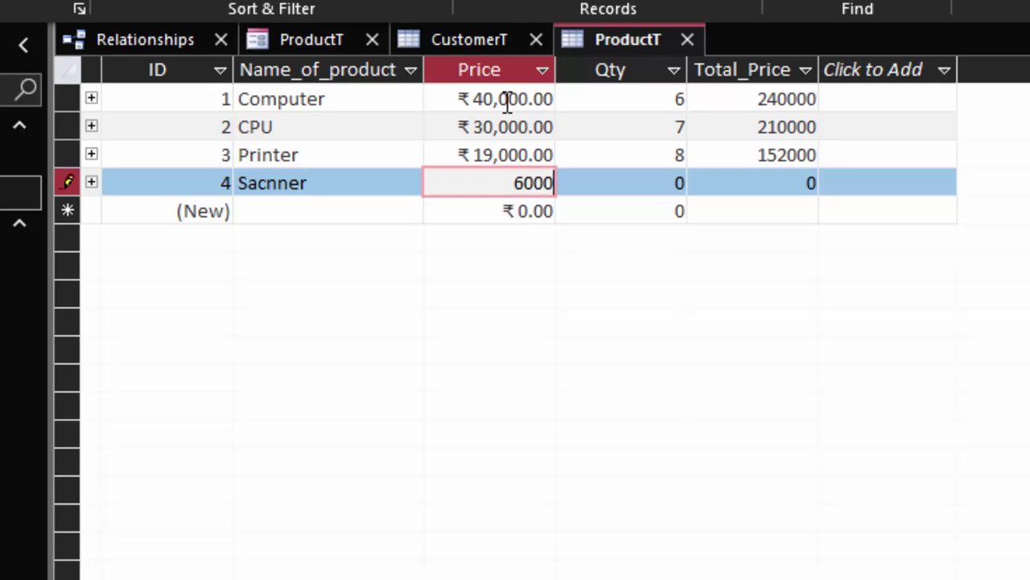
key("Tab")
type("7")
key("Tab")
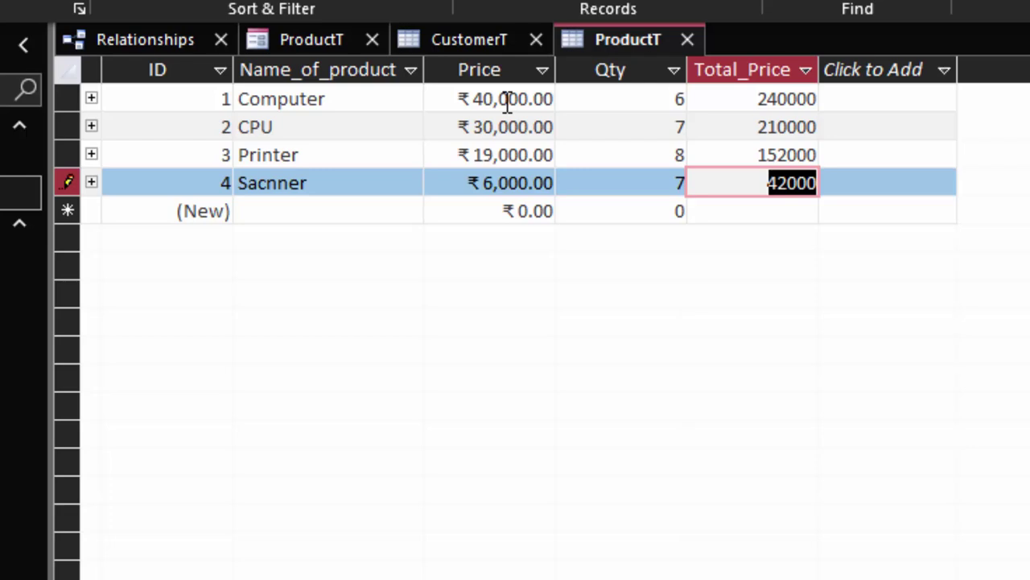
key("Tab")
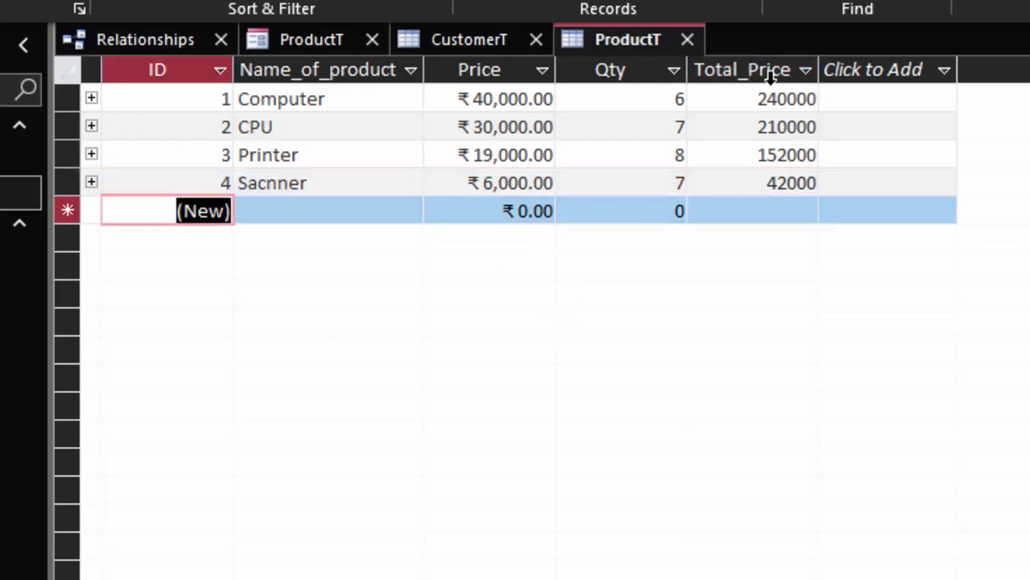
right_click(610, 36)
Save and close ProductT, then enter customer E01 with id 1, a name, city Deoria and a phone number.
left_click(654, 55)
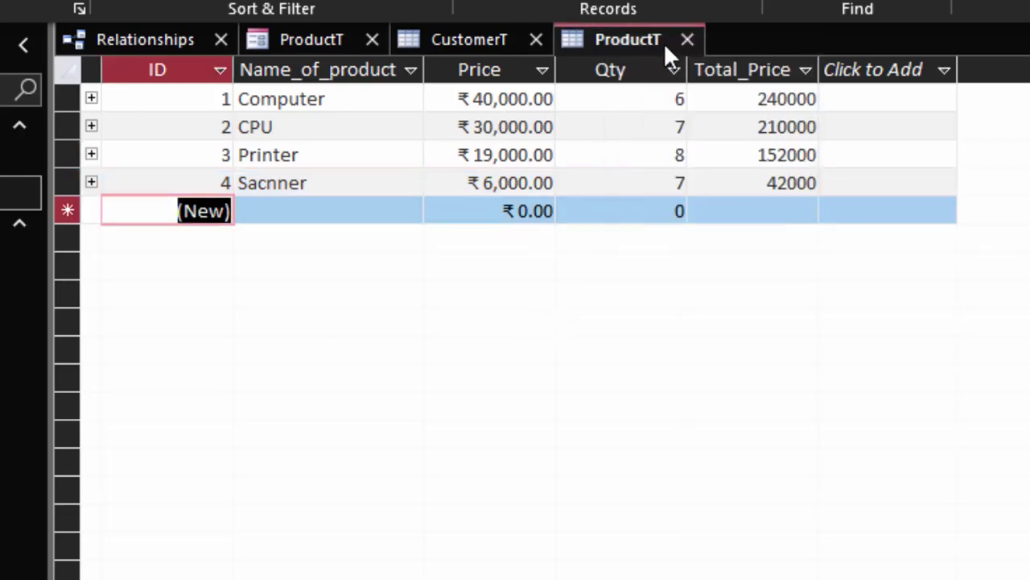
left_click(686, 40)
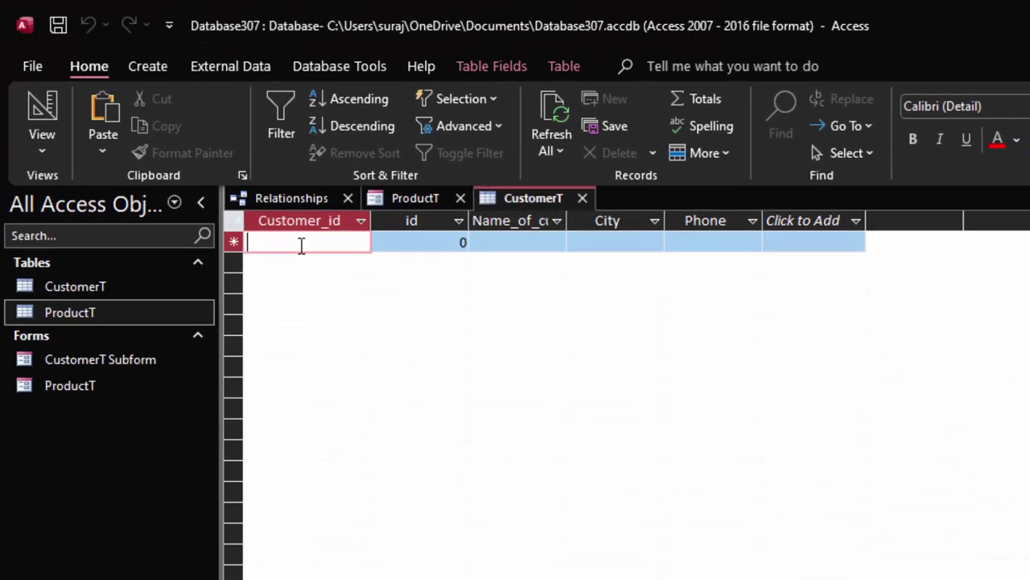
type("E01")
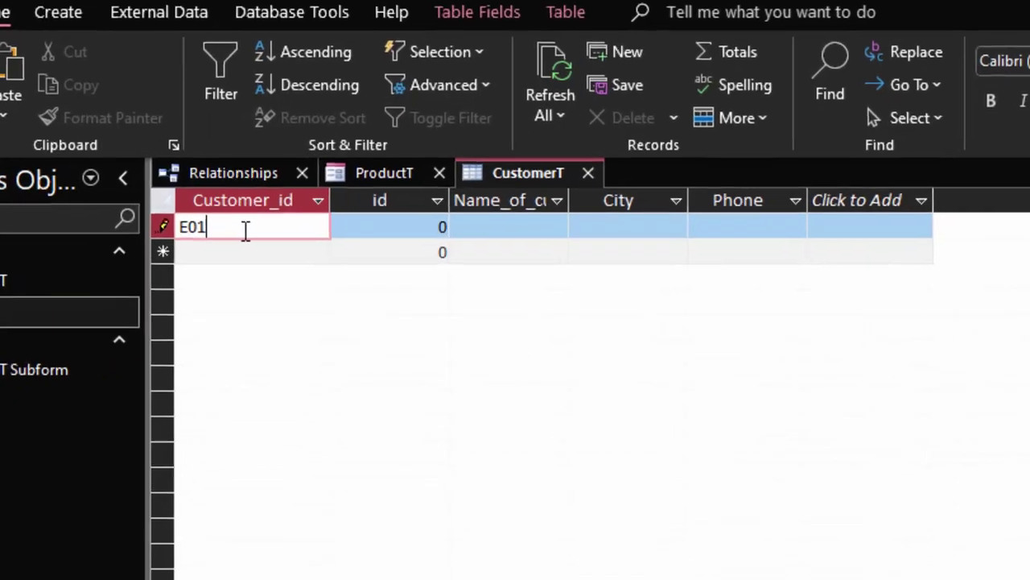
key("Tab")
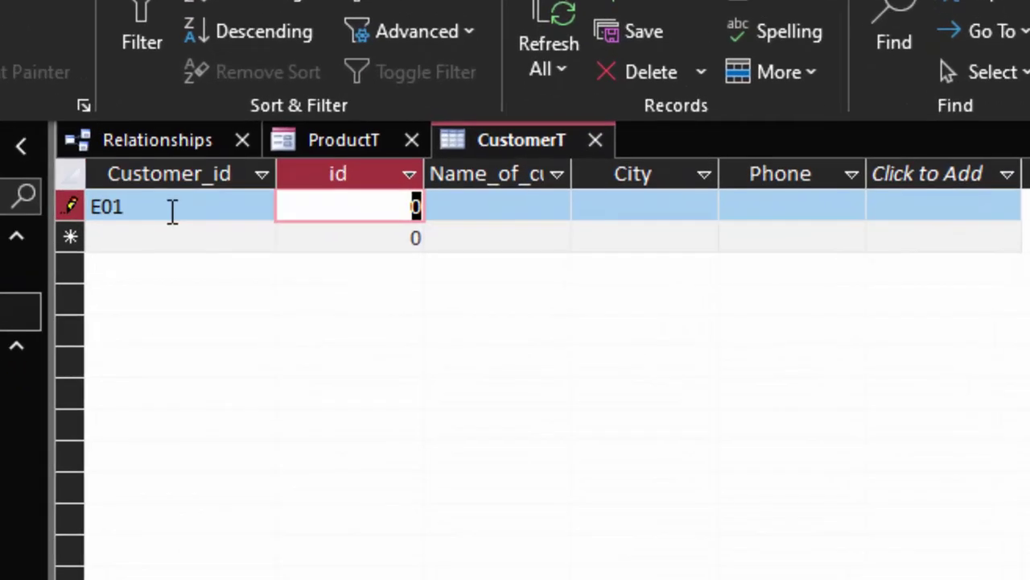
type("1")
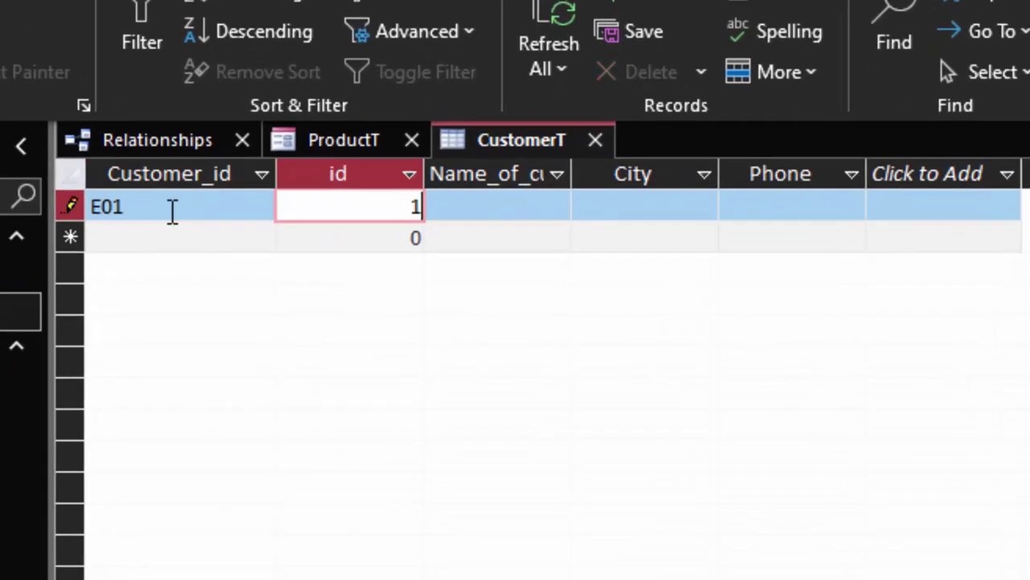
key("Tab")
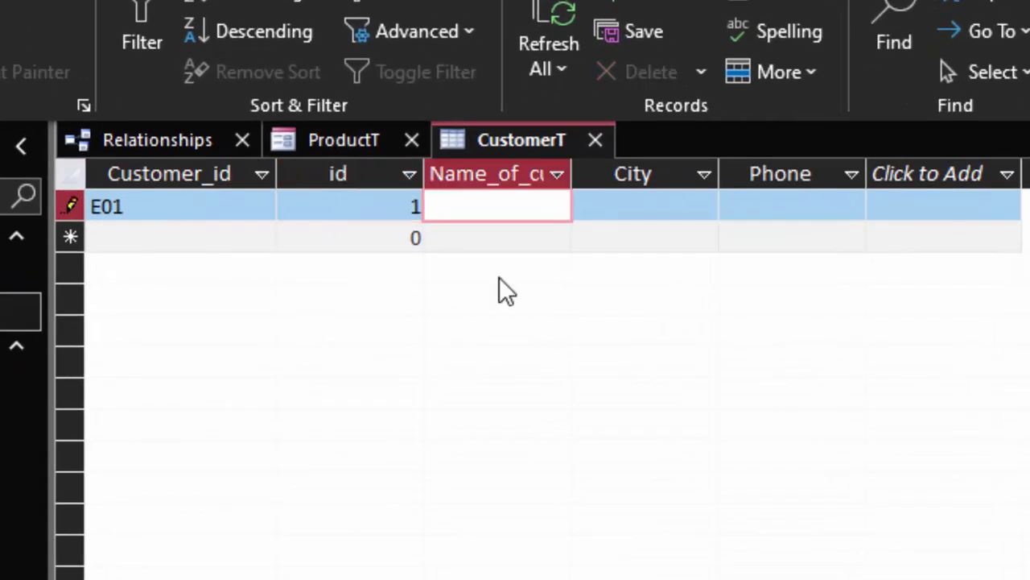
left_click_drag(572, 174, 635, 234)
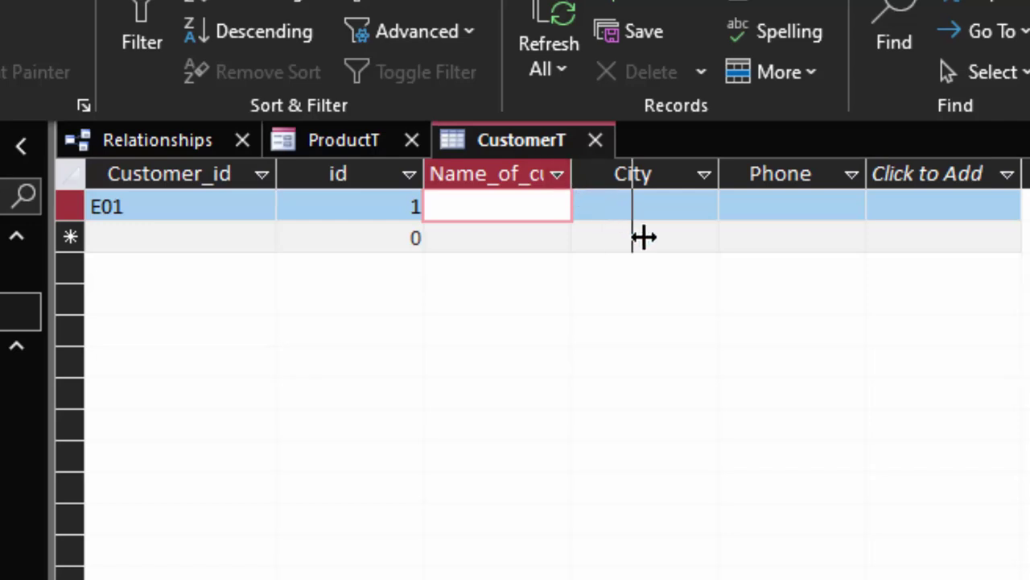
type("Am")
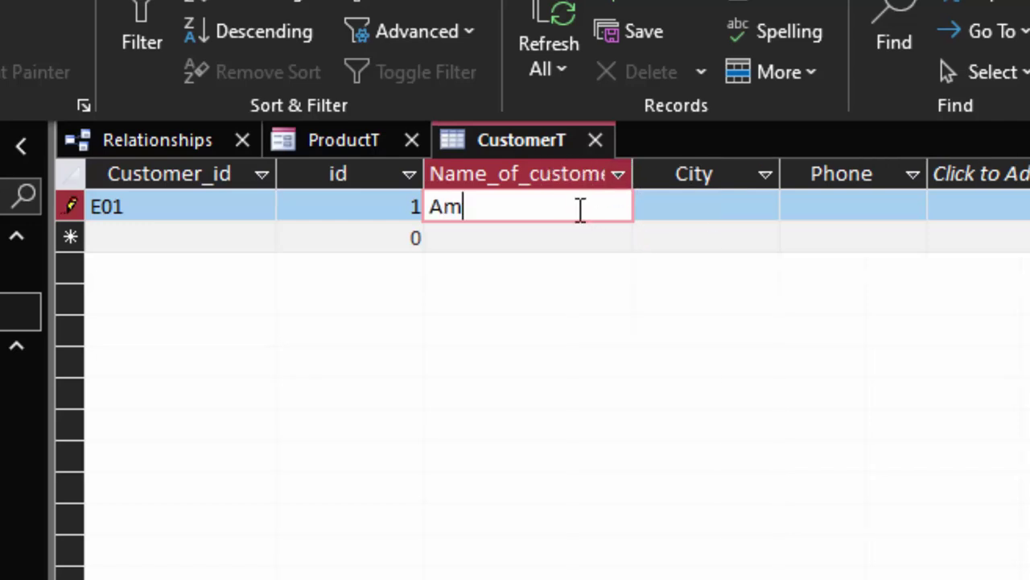
type("it")
left_click(660, 210)
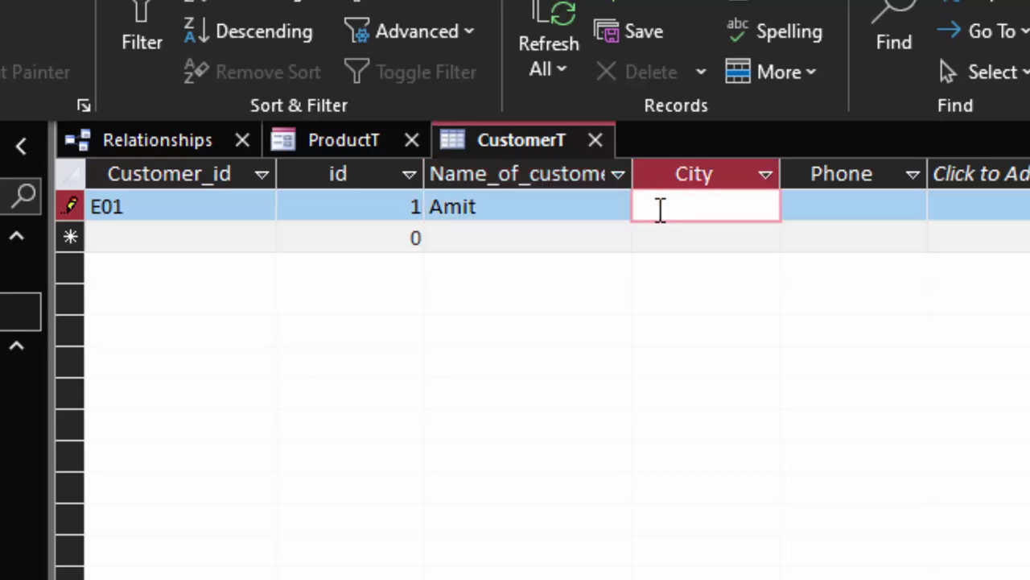
type("Deoria")
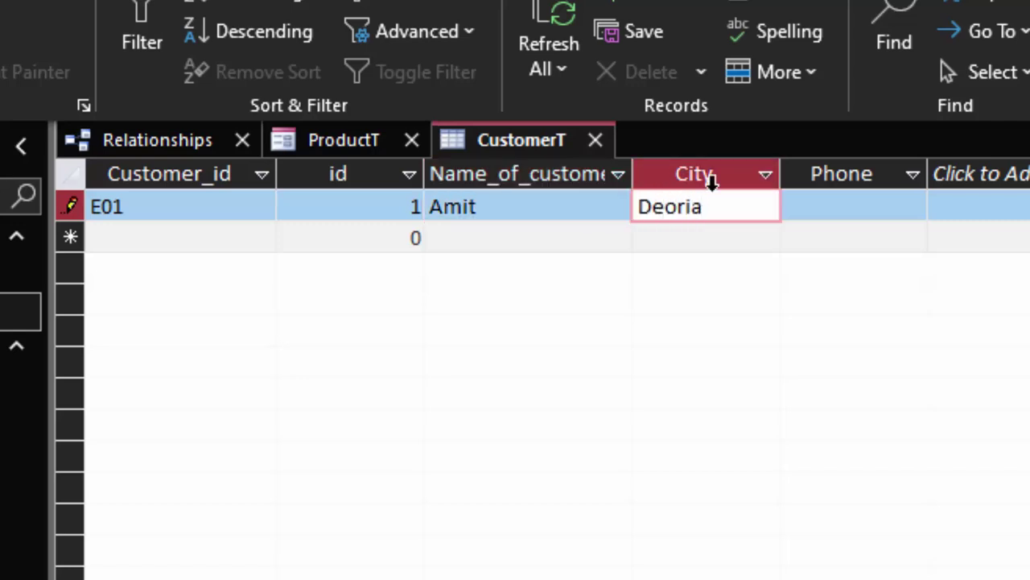
left_click(865, 216)
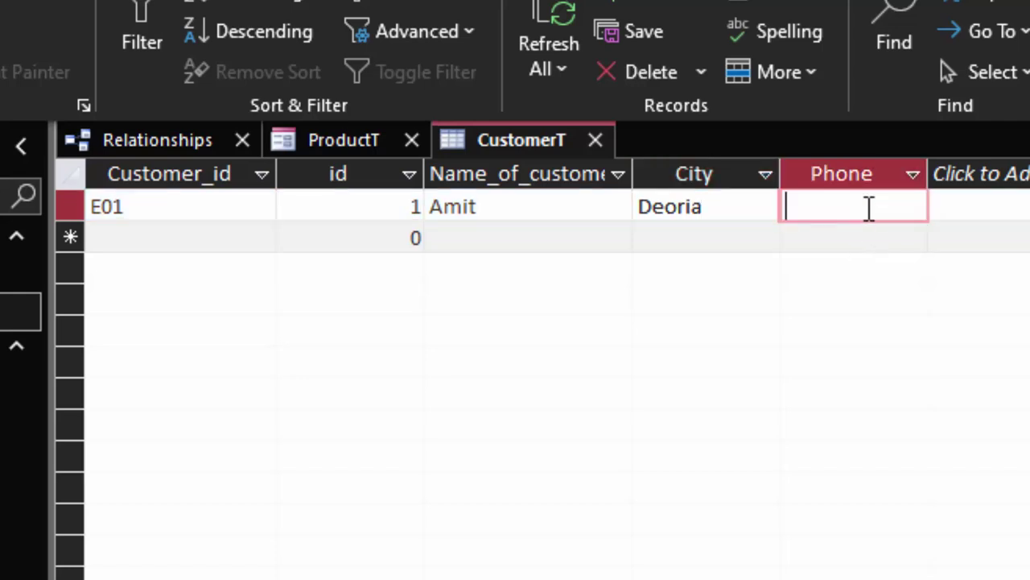
type("34534435")
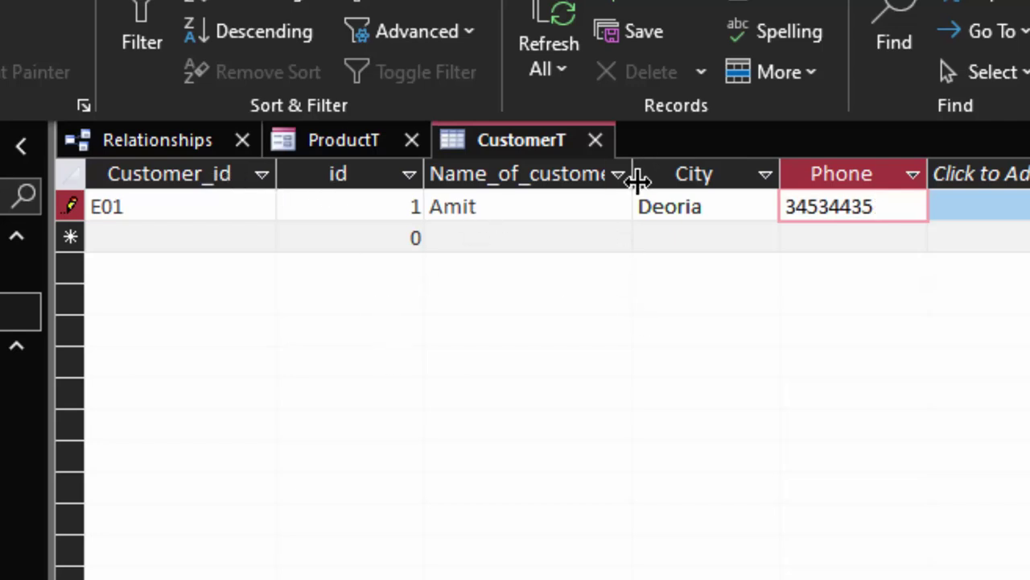
left_click_drag(634, 181, 674, 212)
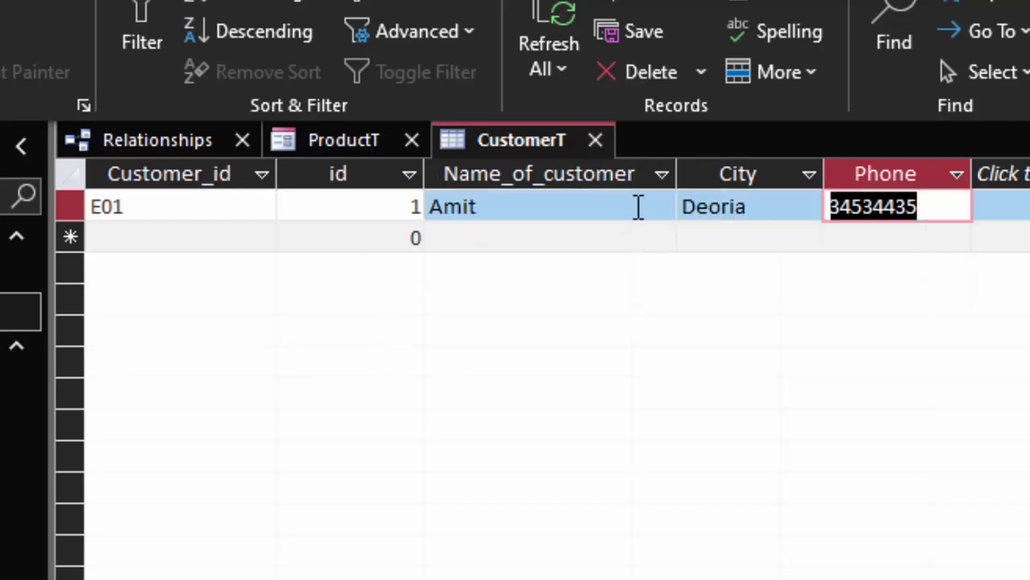
Add customer E02 with id 2, the customer's name, city Deoria and a phone number.
left_click(196, 237)
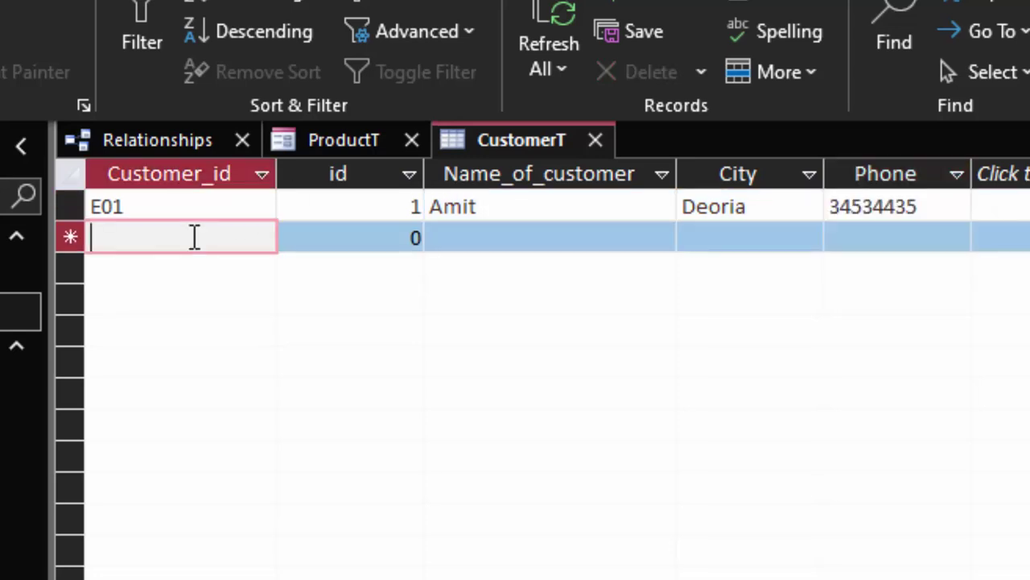
type("E")
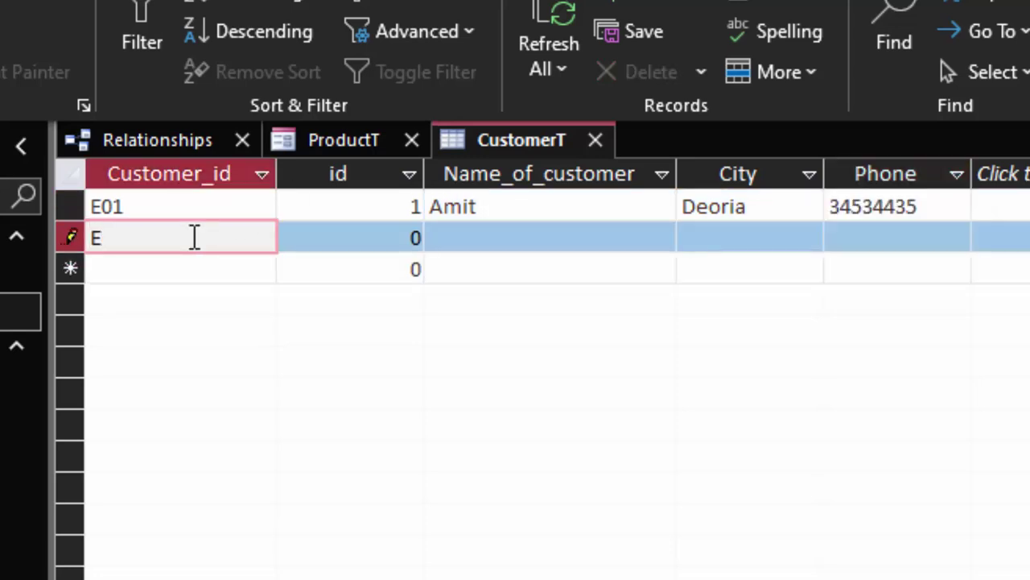
type("02")
key("Tab")
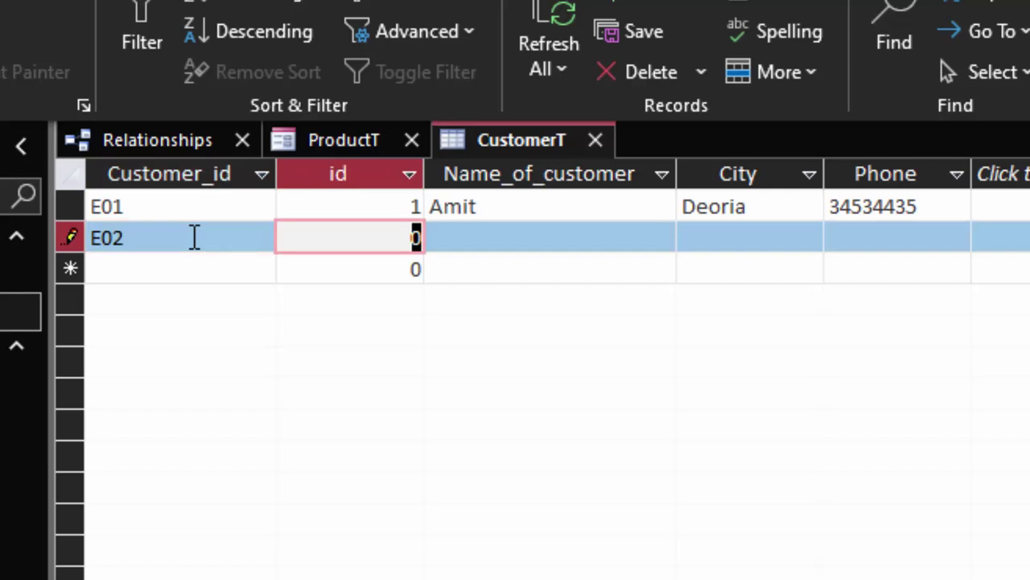
type("2")
key("Tab")
key("Tab")
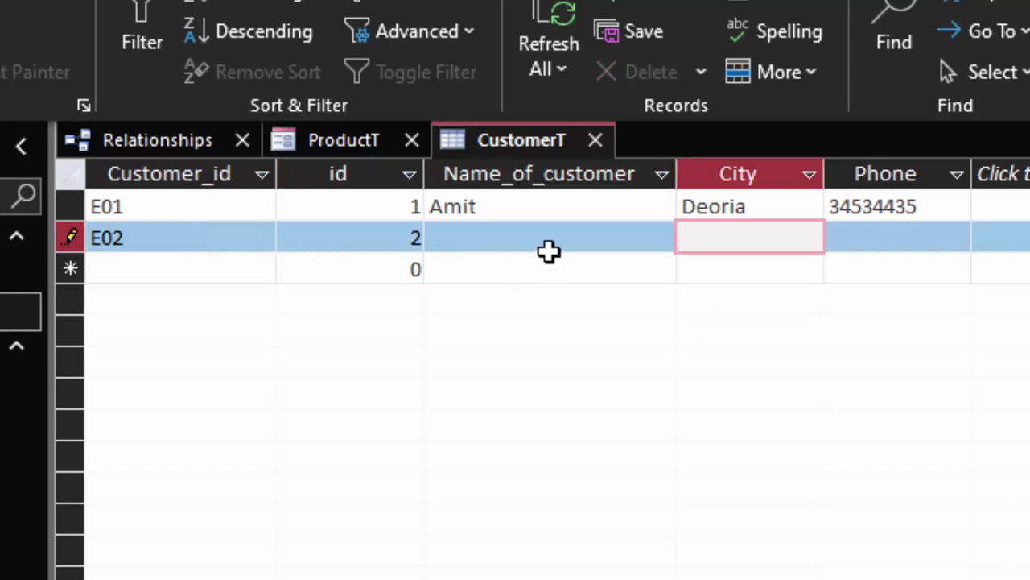
left_click(551, 242)
type("Jay")
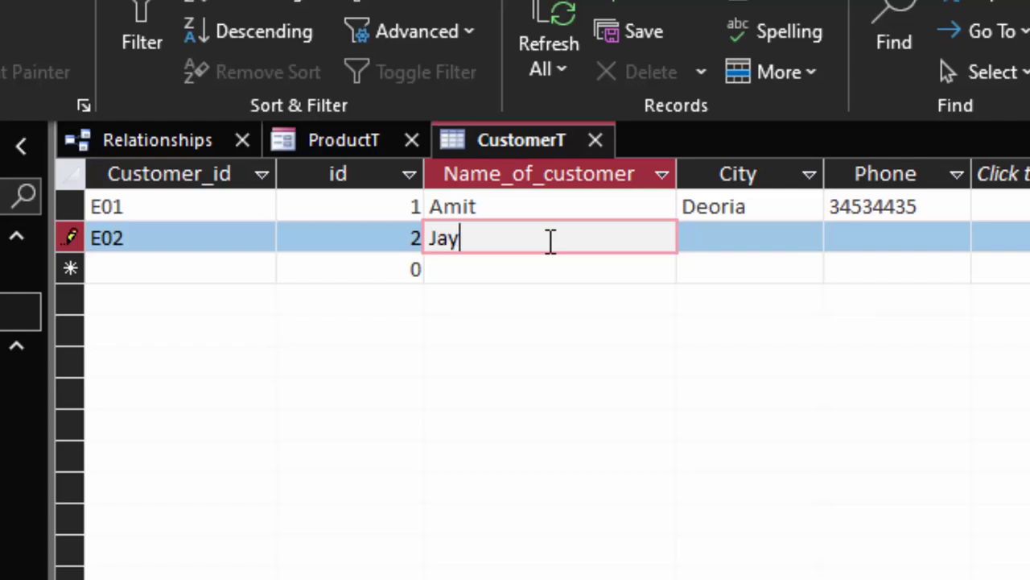
type("esh")
key("Tab")
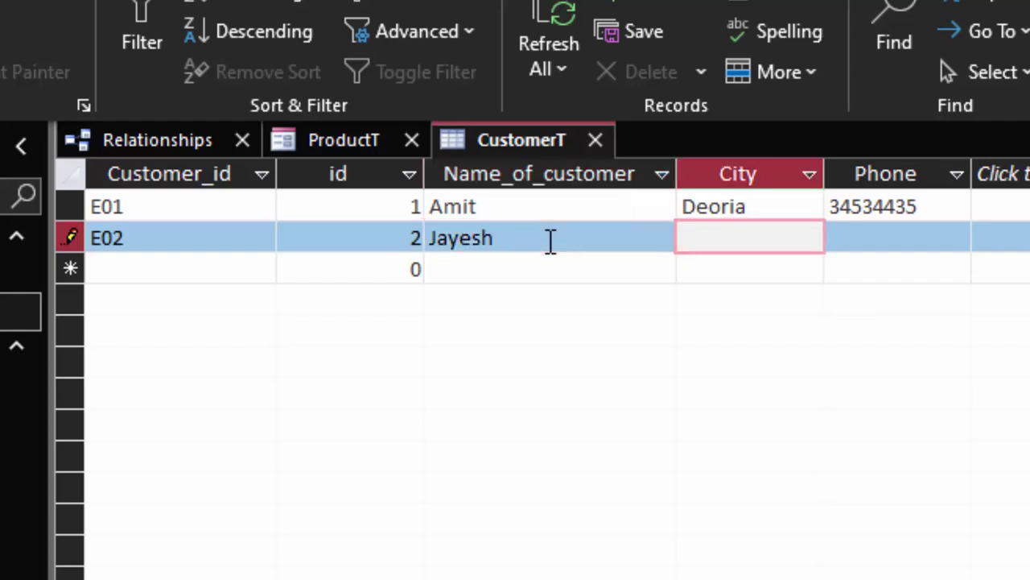
type("Deori")
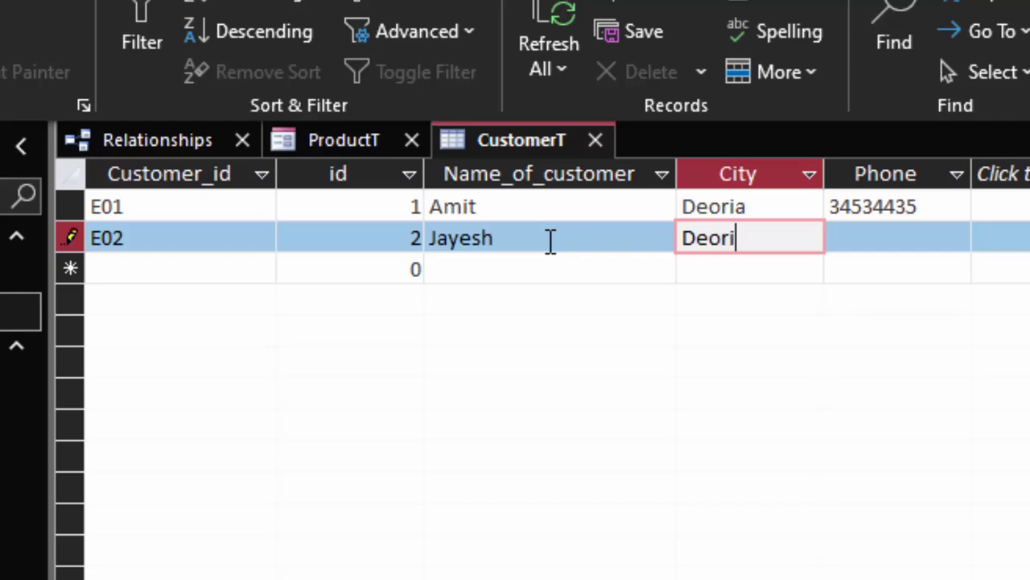
type("a")
key("Tab")
type("65775")
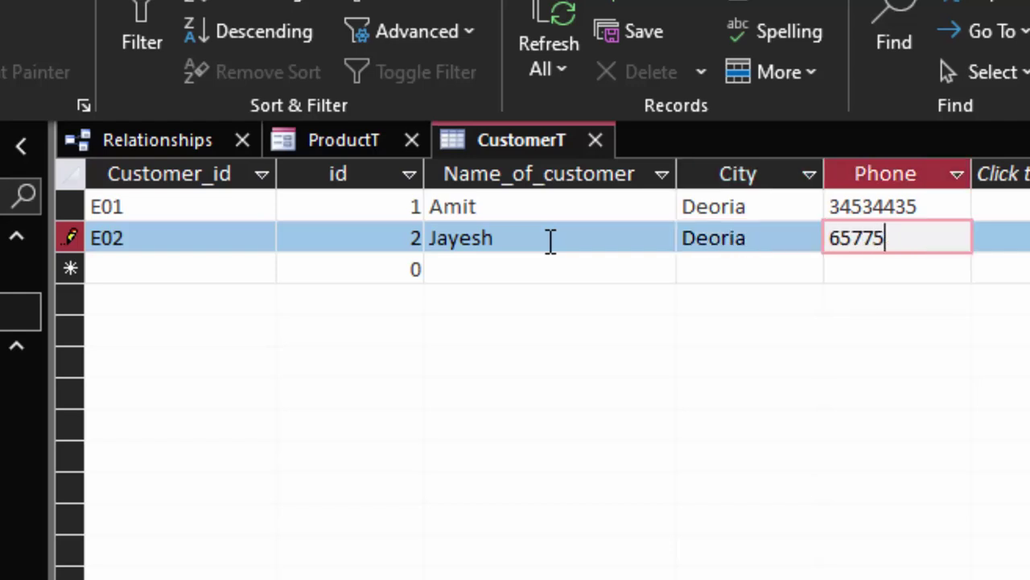
type("85")
key("Tab")
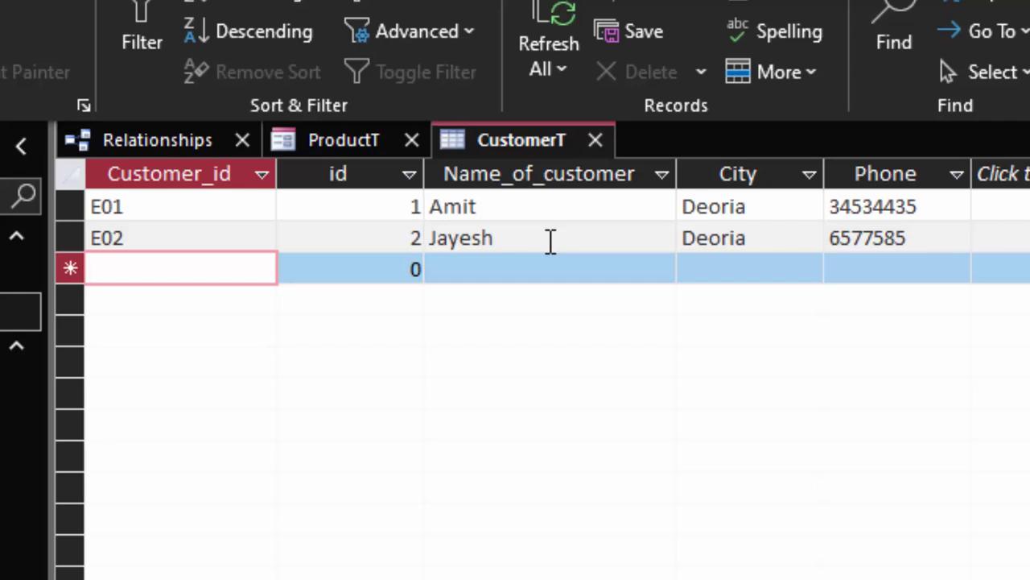
Add customer E03 with id 3, a name, city Deoria and a phone number, correcting the duplicate ID.
type("e")
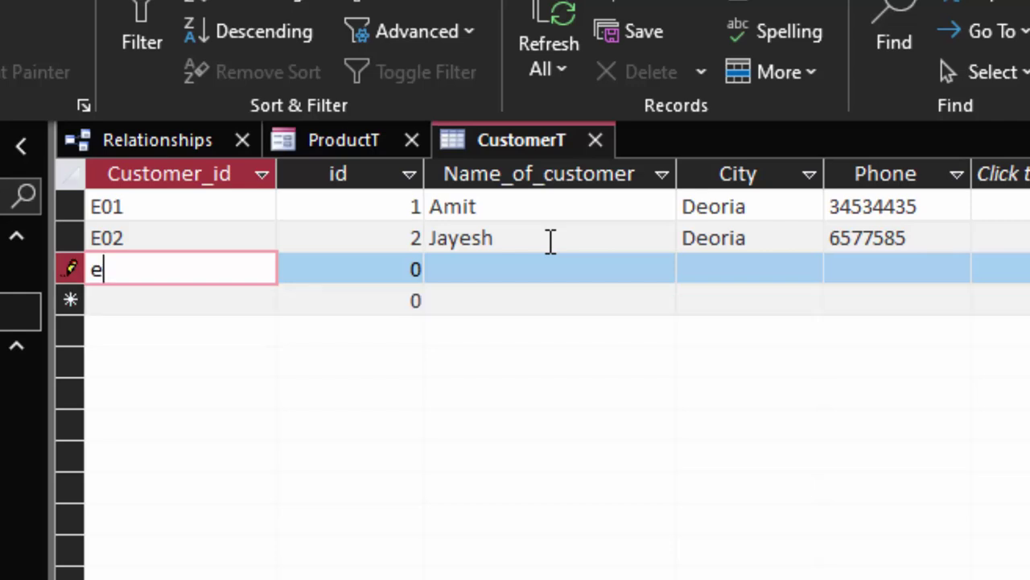
key("BackSpace")
type("E")
type("01")
key("Tab")
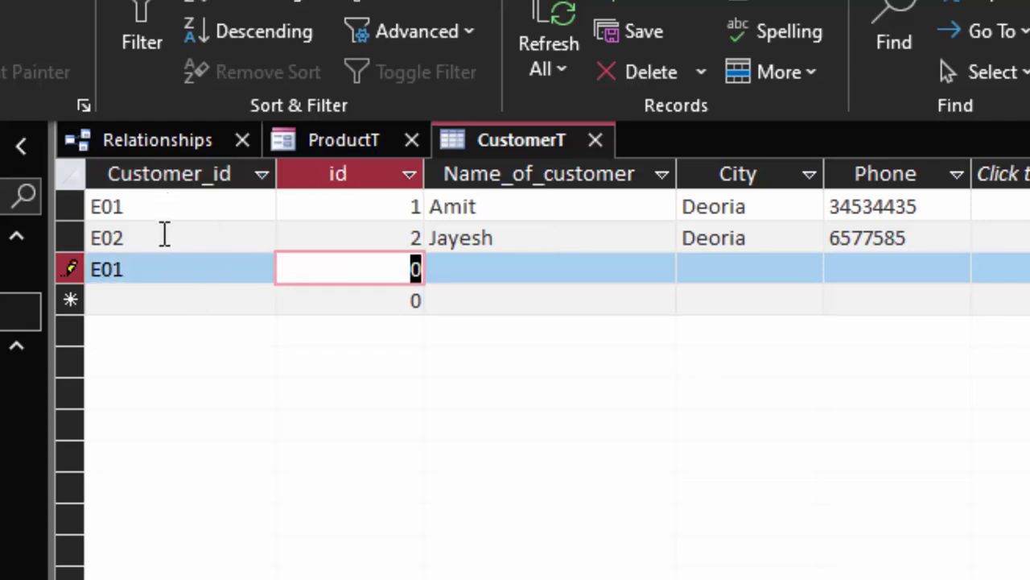
left_click(149, 269)
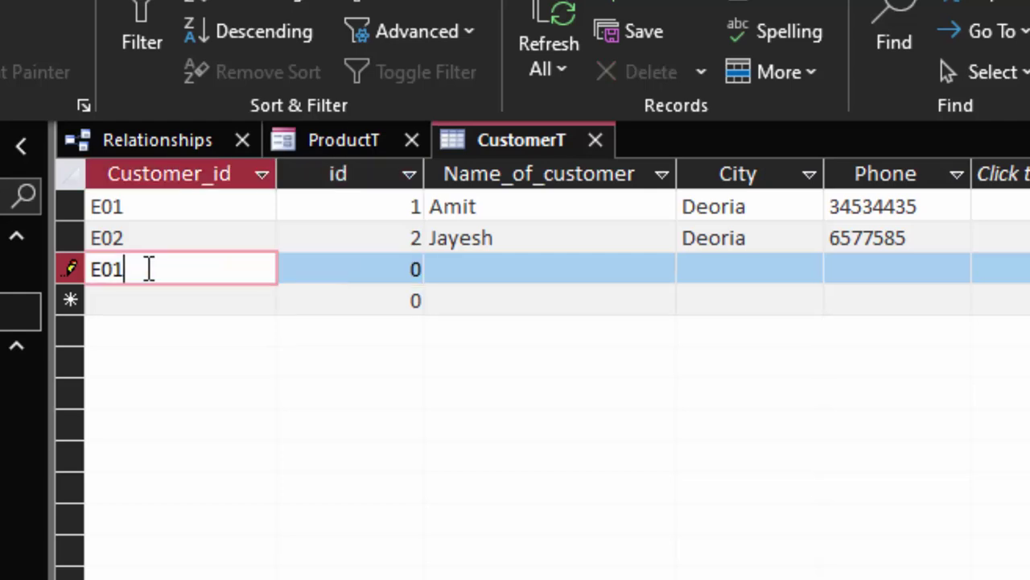
key("BackSpace")
key("Tab")
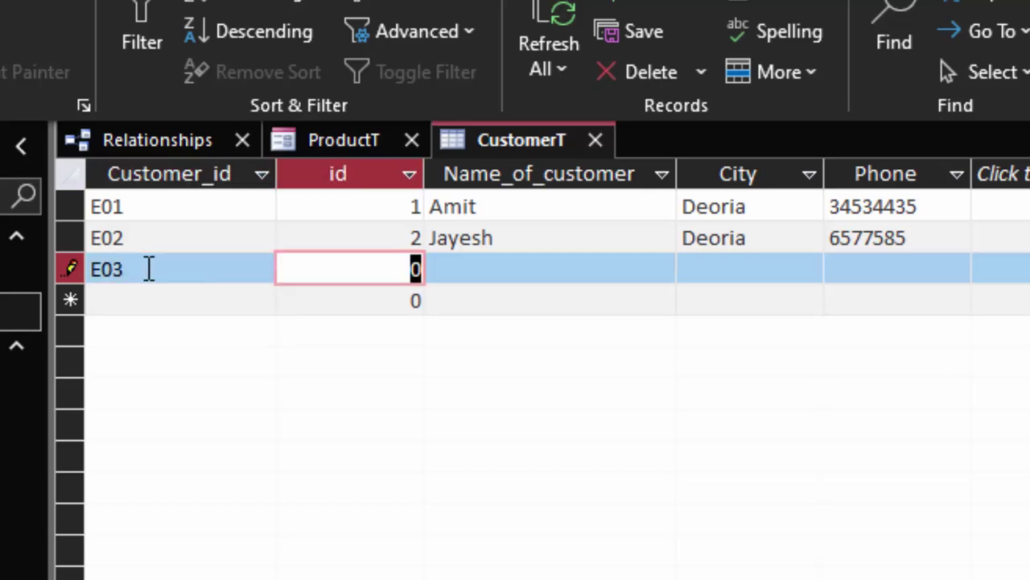
type("3")
key("Tab")
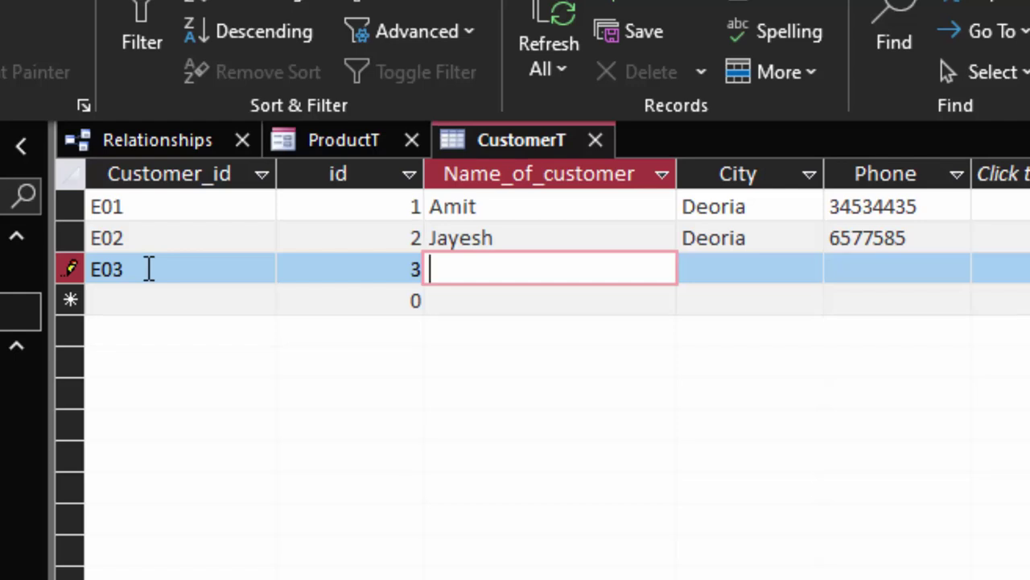
type("hEENA")
key("Tab")
type("Deori")
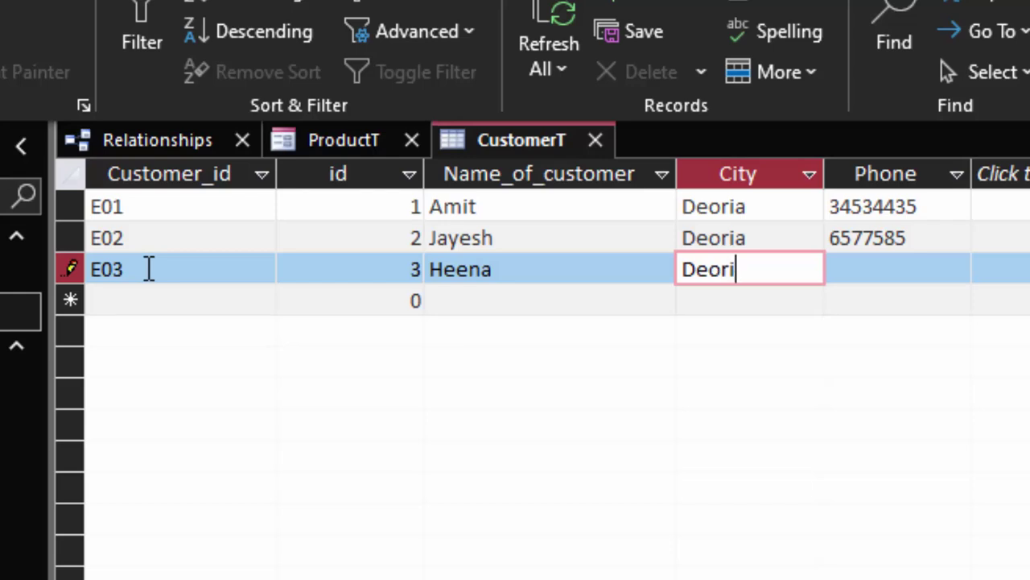
type("a")
key("Tab")
type("755757587")
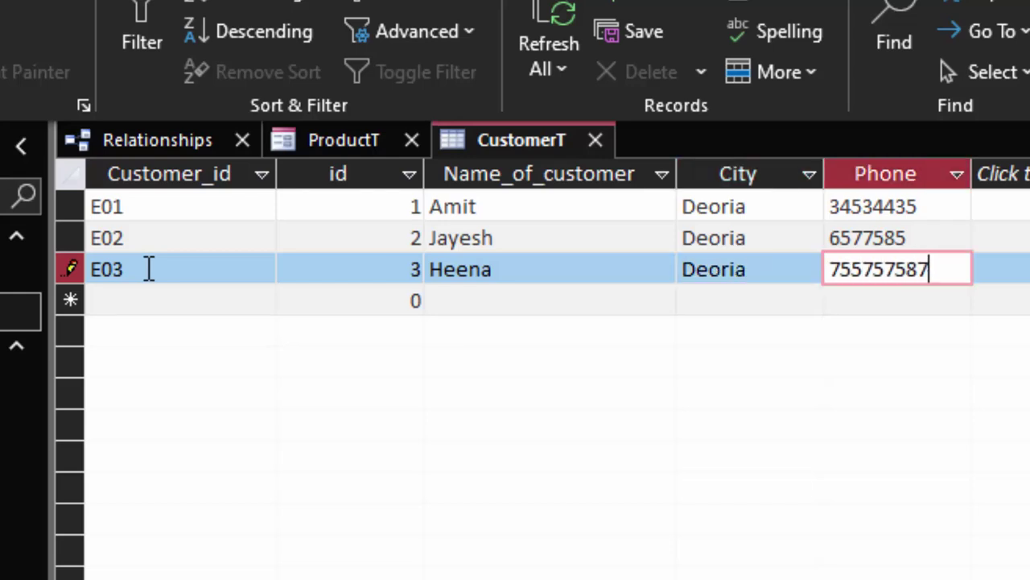
key("Tab")
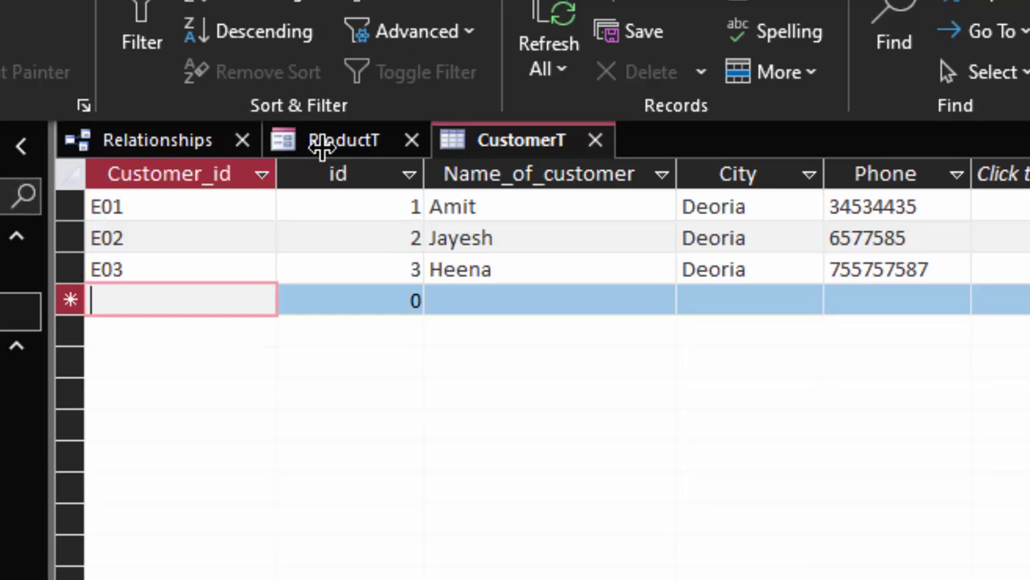
Close the CustomerT table, ProductT form and Relationships view, saving each one's changes.
left_click(595, 141)
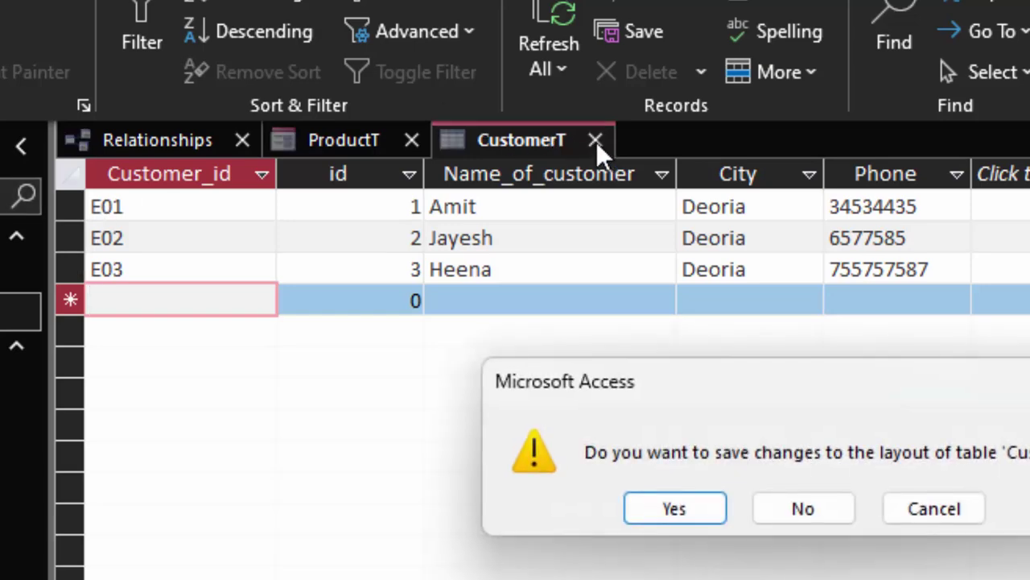
left_click(704, 512)
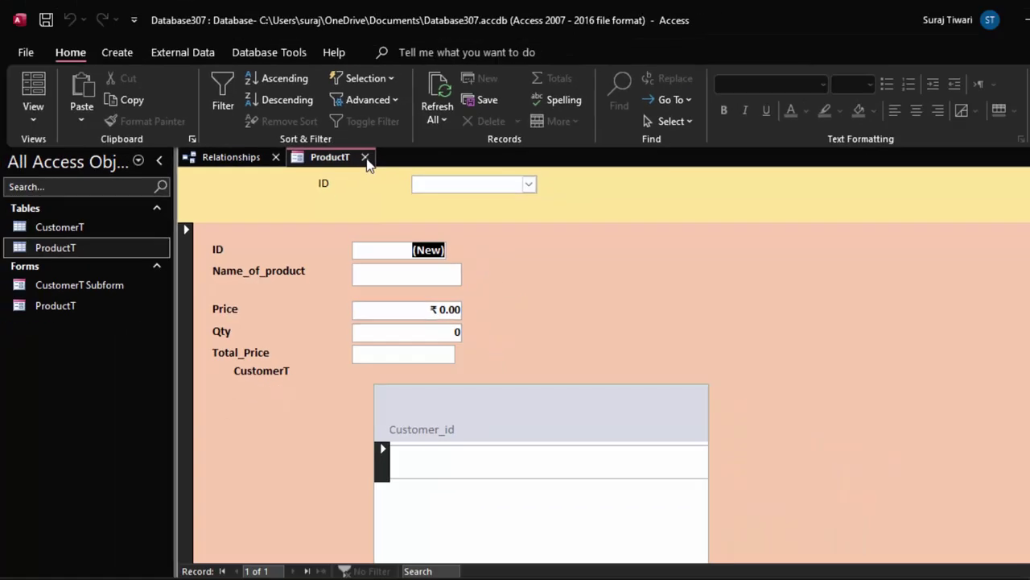
left_click(364, 157)
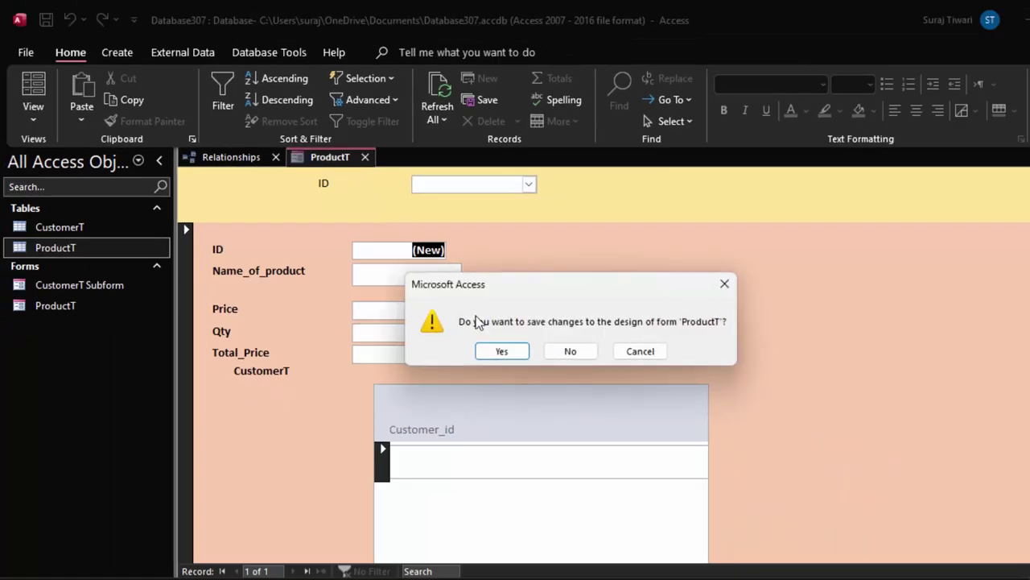
left_click(503, 351)
left_click(274, 157)
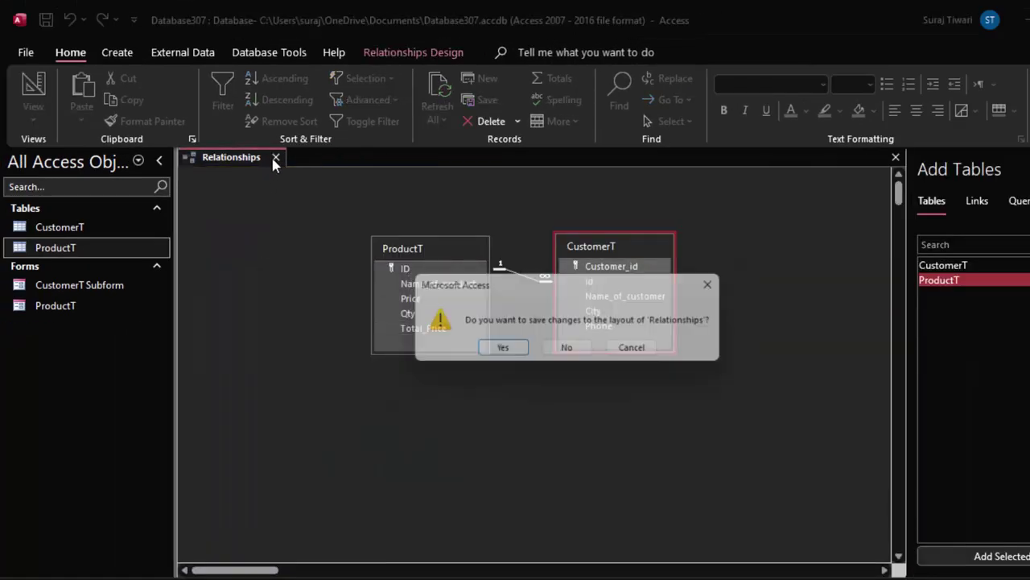
left_click(505, 349)
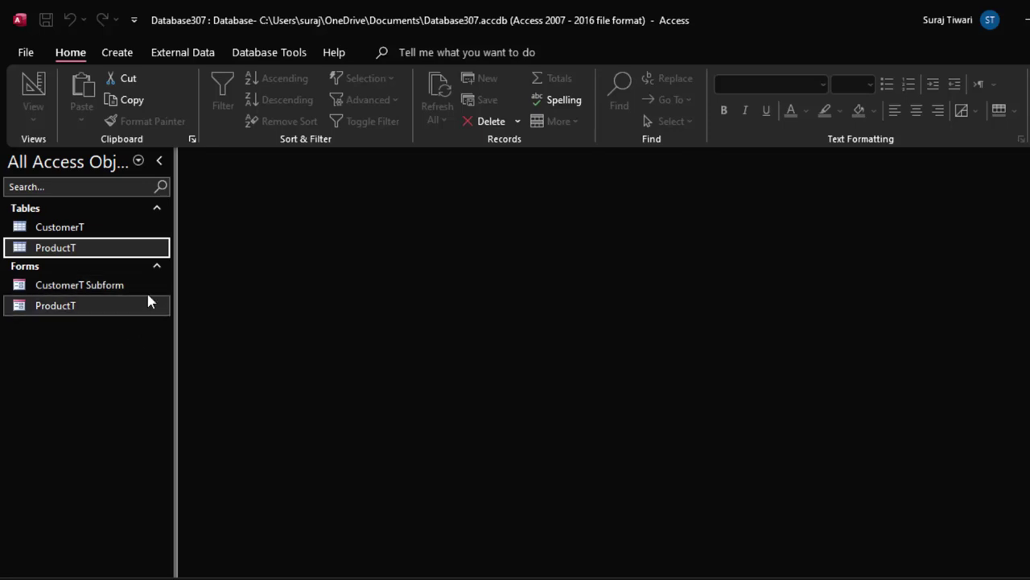
Reopen the CustomerT Subform and ProductT form and check the product ID combo box list.
left_click(83, 286)
double_click(83, 287)
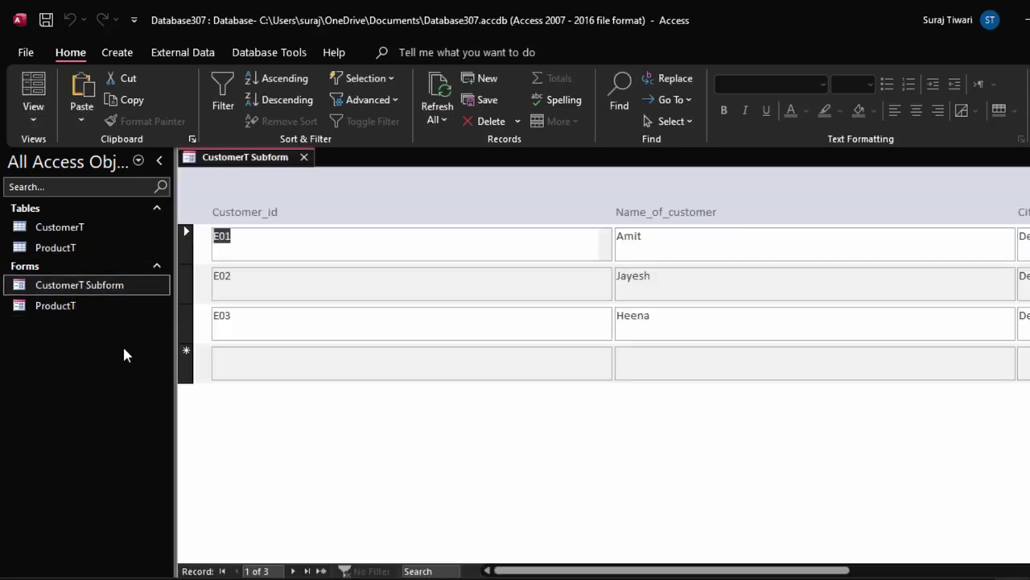
double_click(64, 310)
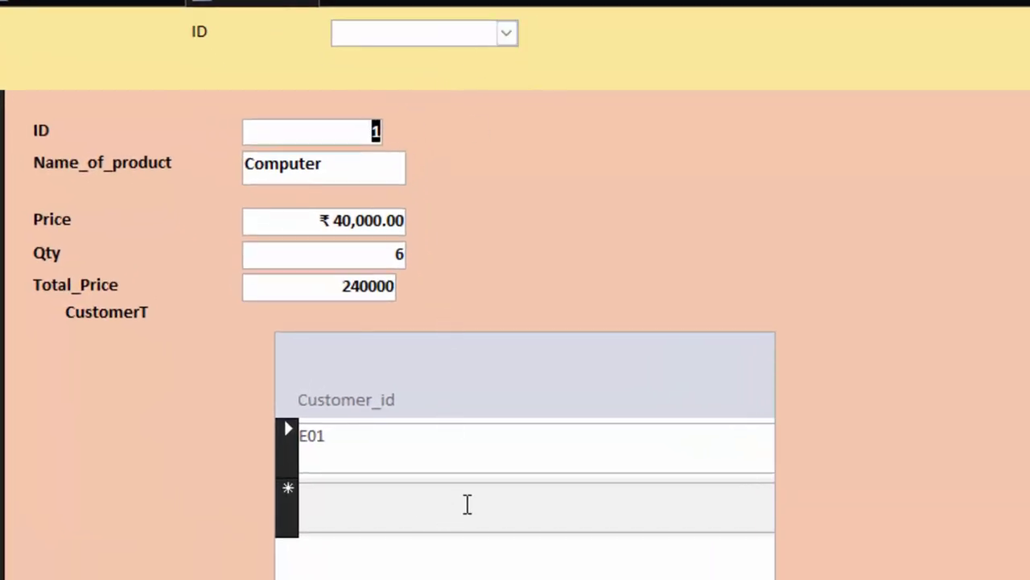
left_click(507, 36)
left_click(435, 111)
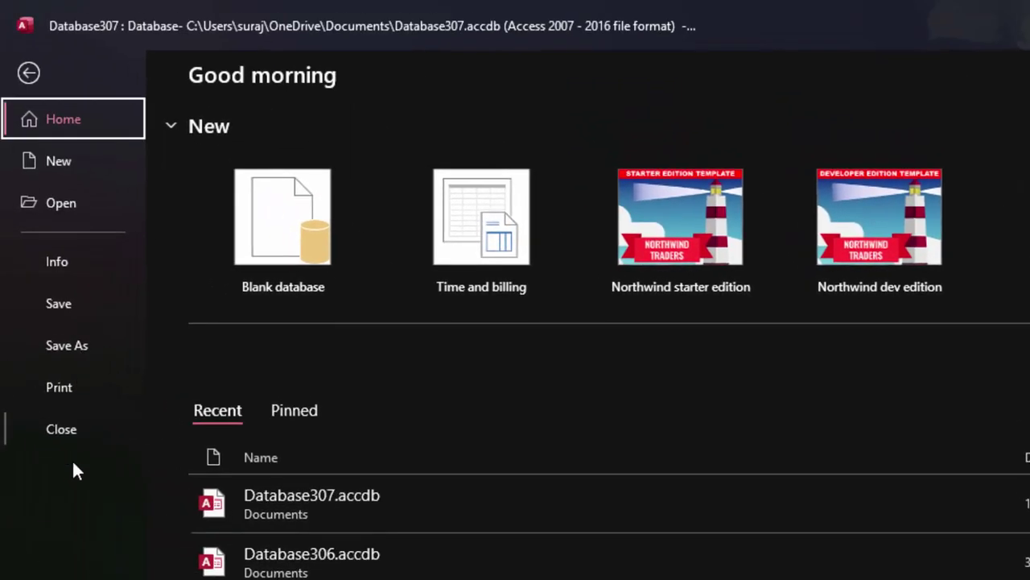
Print-preview the ProductT form past the page-width warning, zoom into the page, then close the preview.
left_click(100, 380)
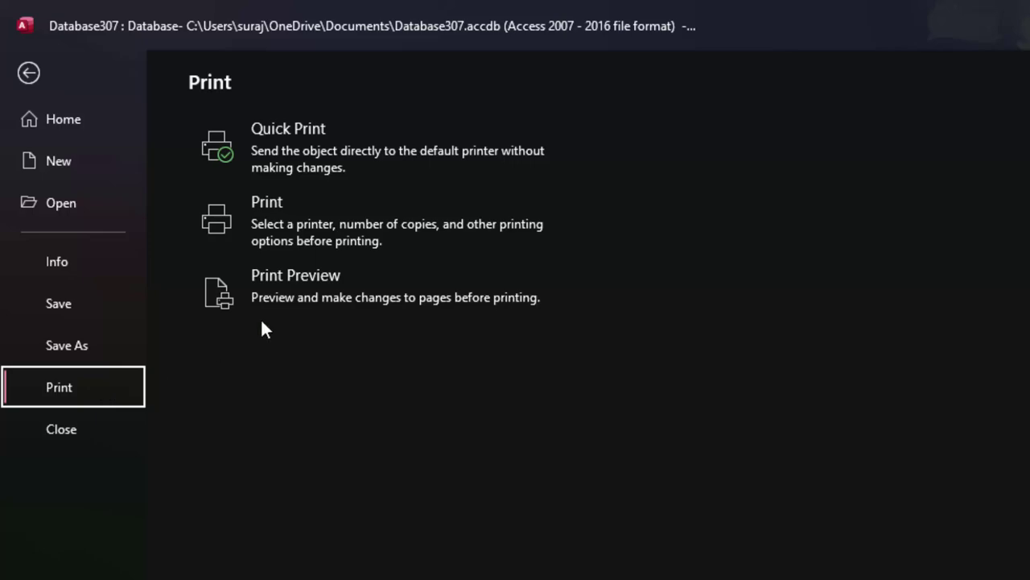
left_click(356, 314)
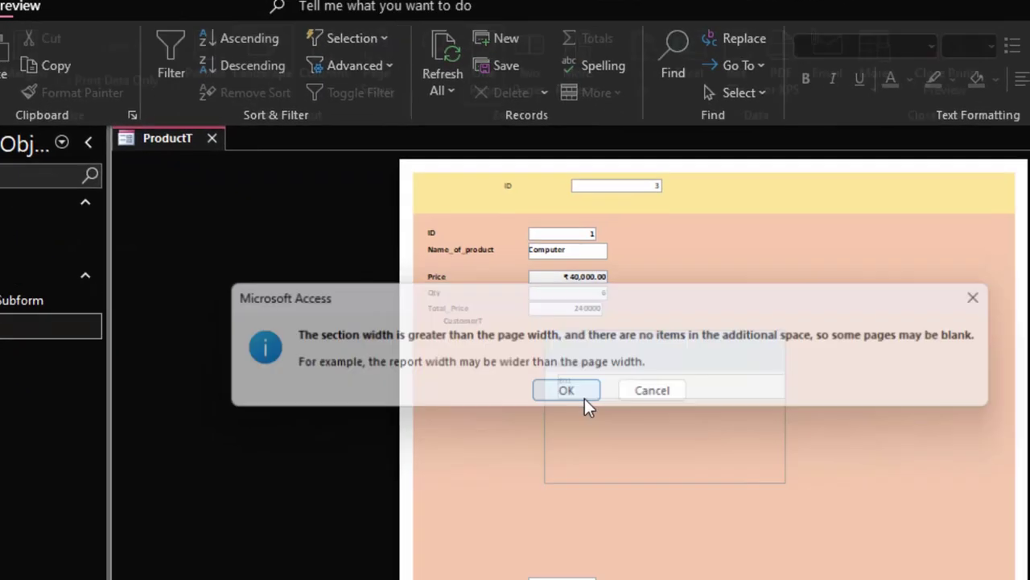
left_click(692, 455)
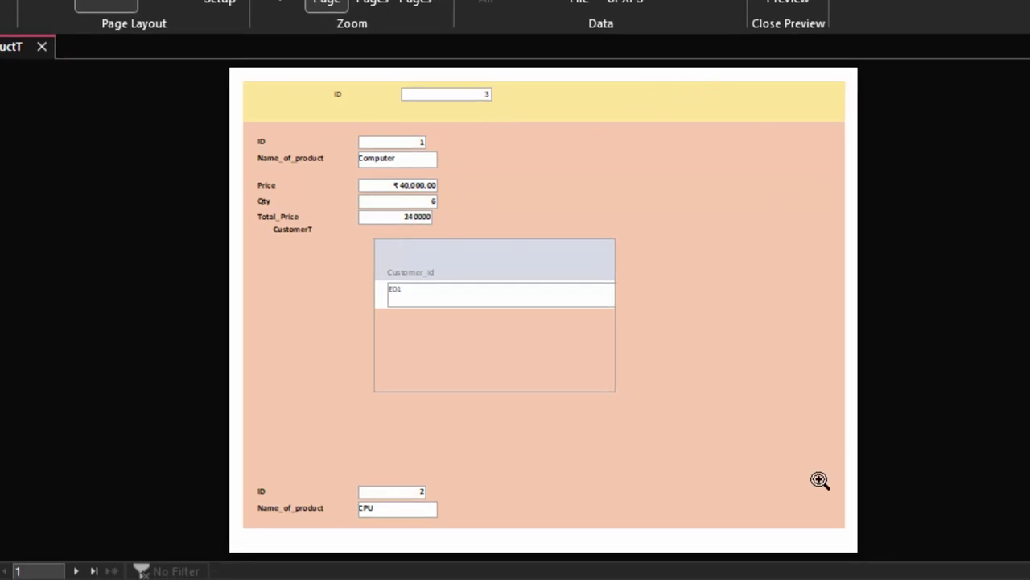
left_click(819, 479)
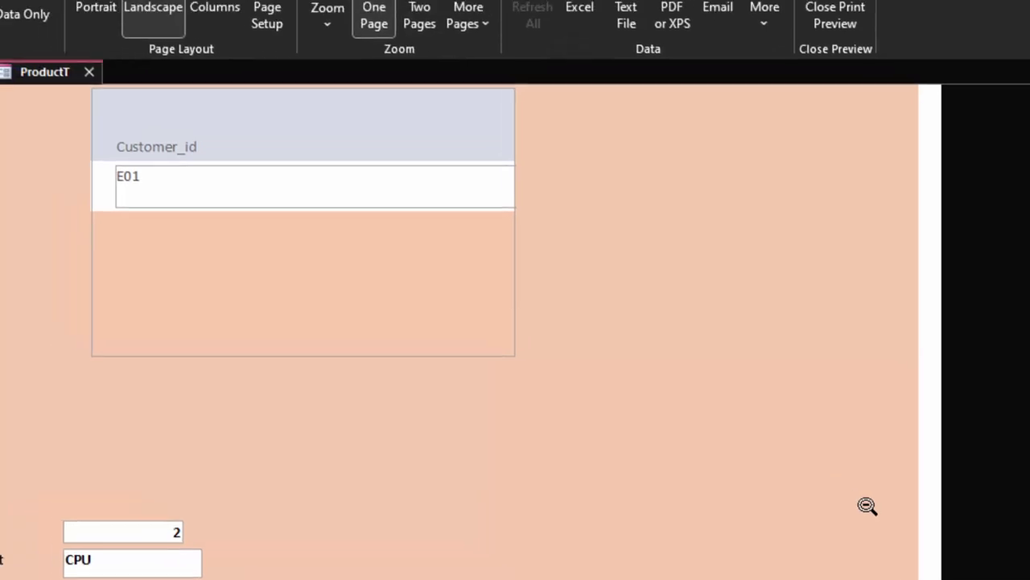
key("Escape")
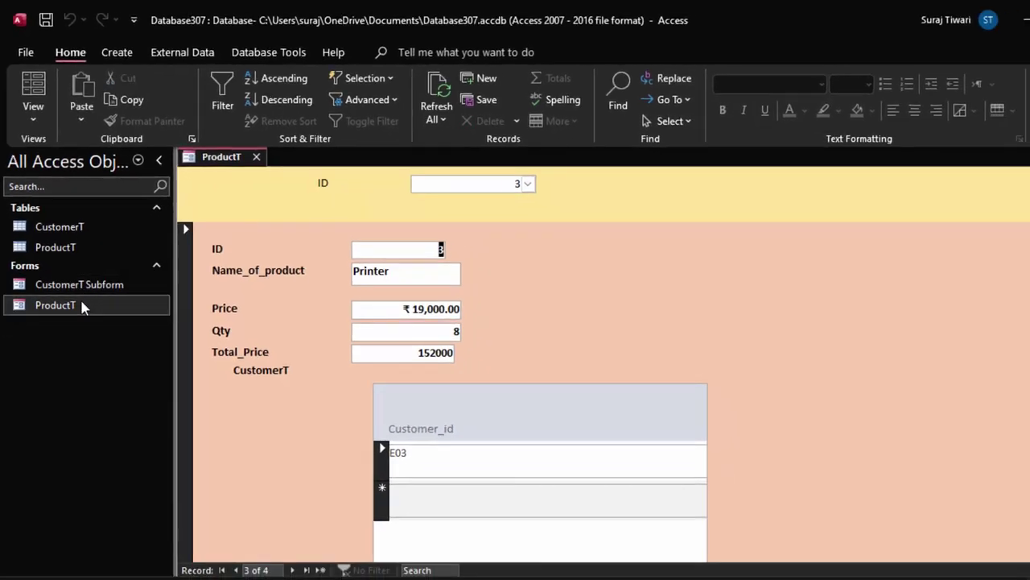
Inspect the navigation buttons in Design View, then return to Form View.
left_click(453, 509)
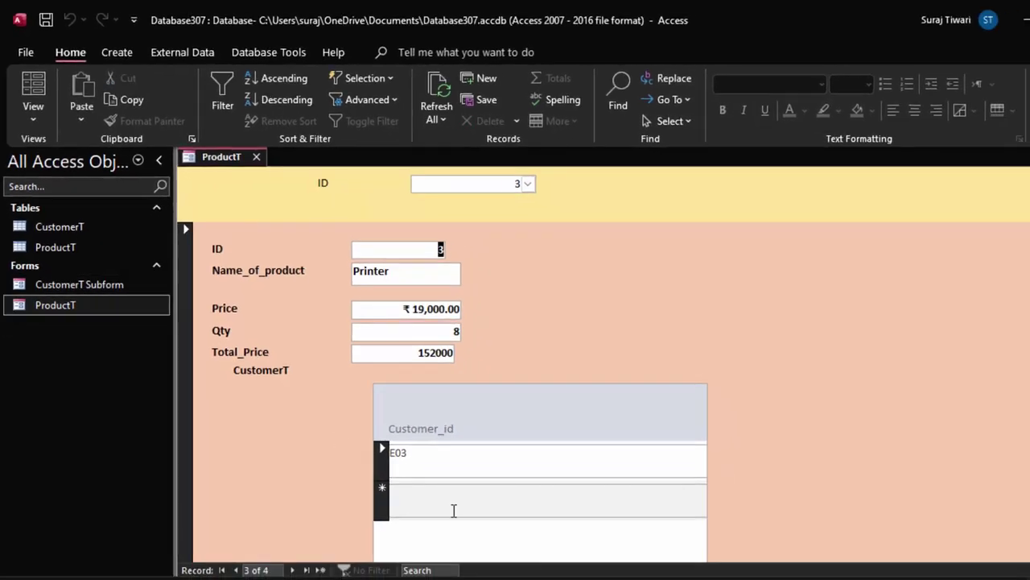
left_click(34, 119)
left_click(81, 220)
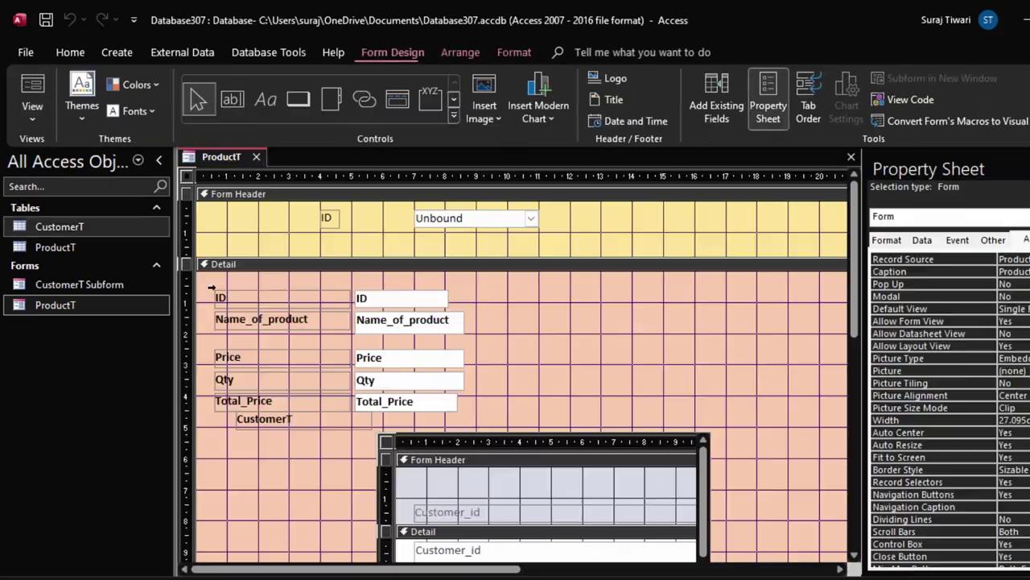
scroll(592, 487, "down", 3)
scroll(593, 495, "down", 3)
scroll(595, 495, "down", 1)
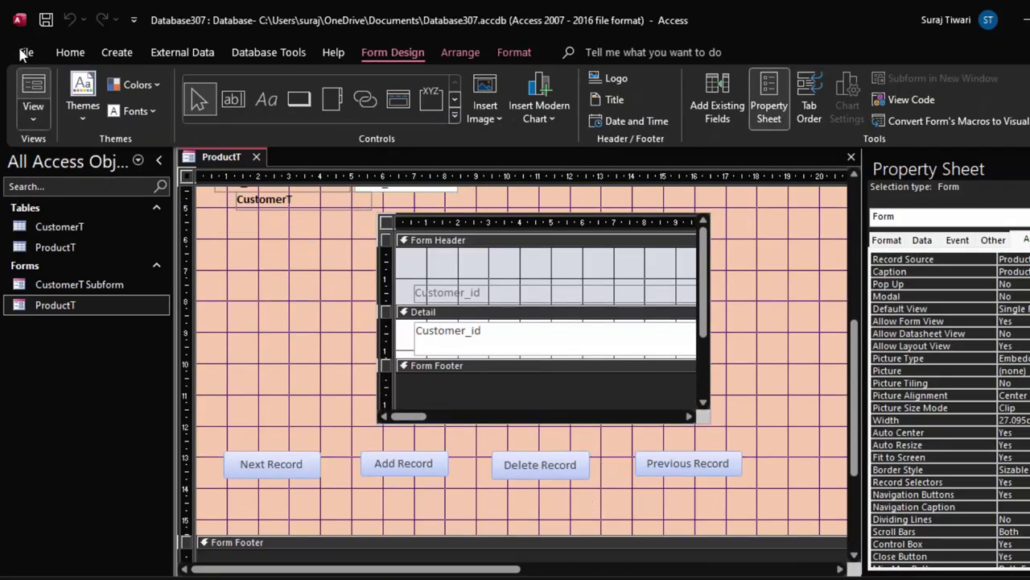
left_click(33, 87)
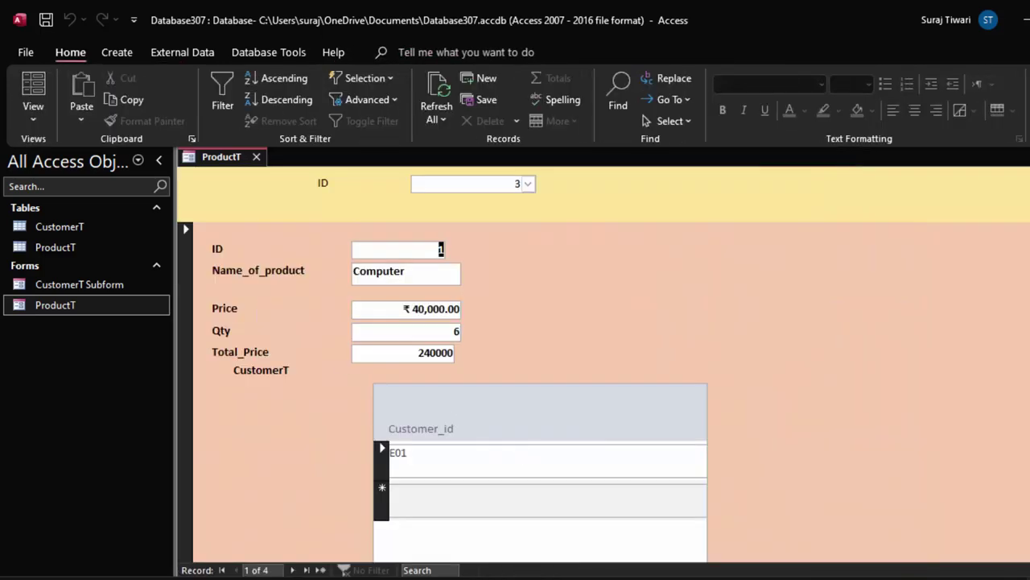
Test Previous Record on the first record, dismiss the error, then step Next to record 4 of 4.
scroll(604, 386, "down", 3)
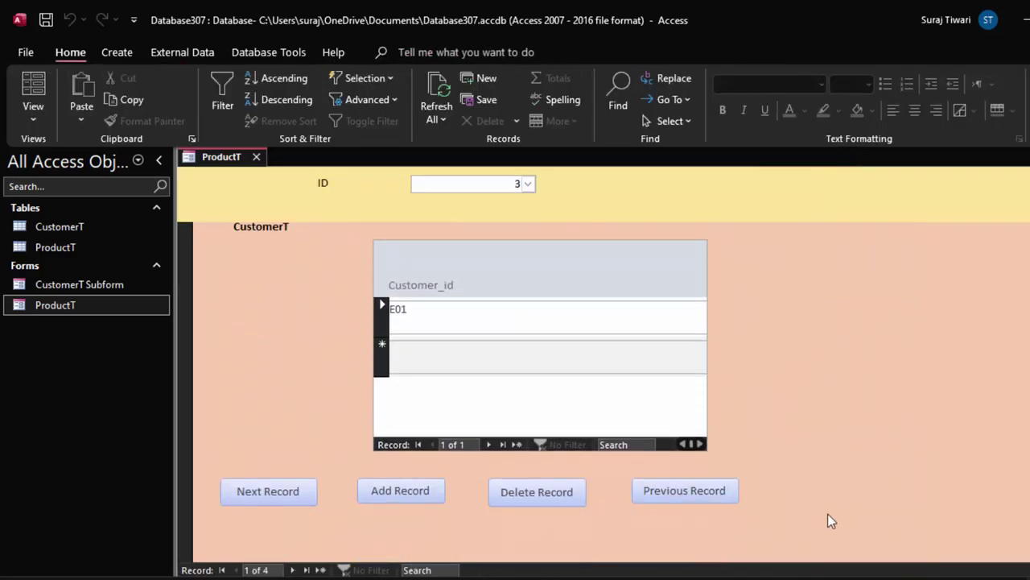
left_click(691, 491)
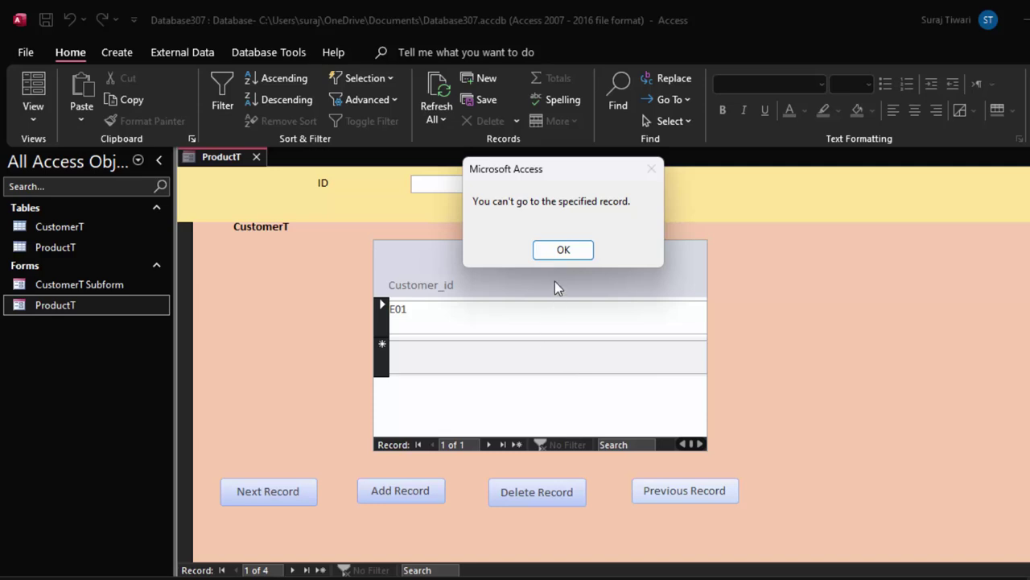
left_click(563, 251)
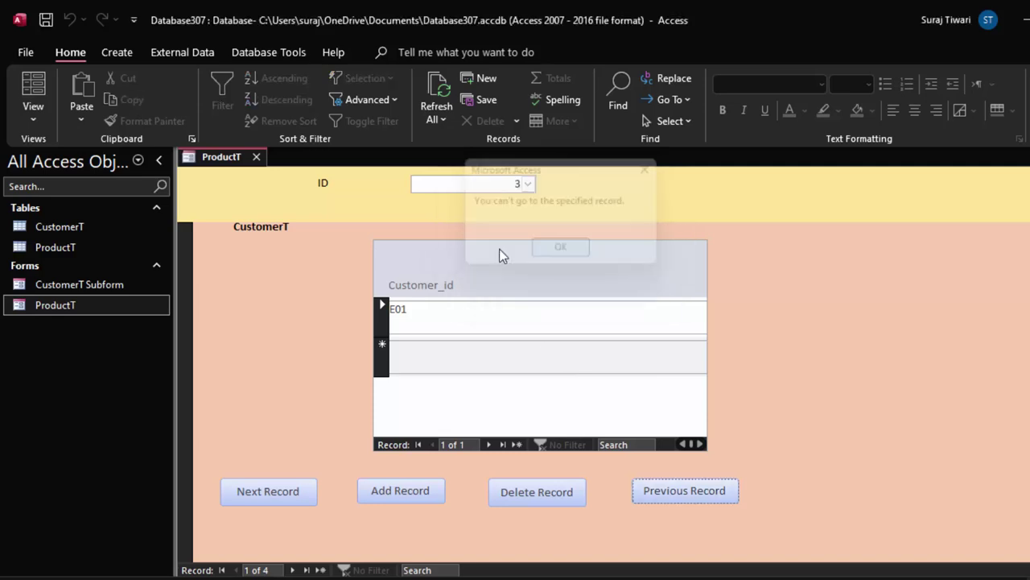
left_click(277, 499)
left_click(277, 500)
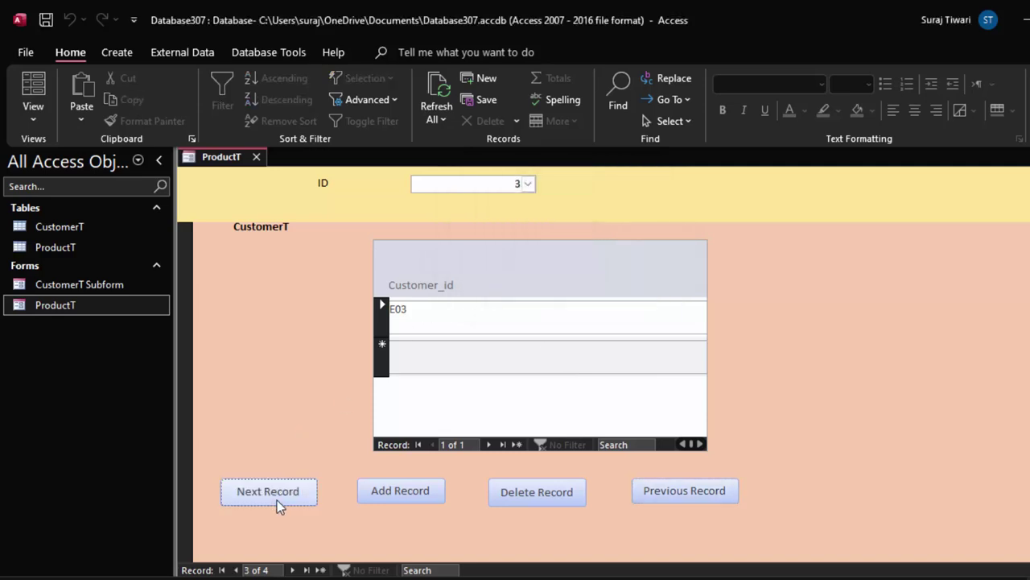
left_click(277, 496)
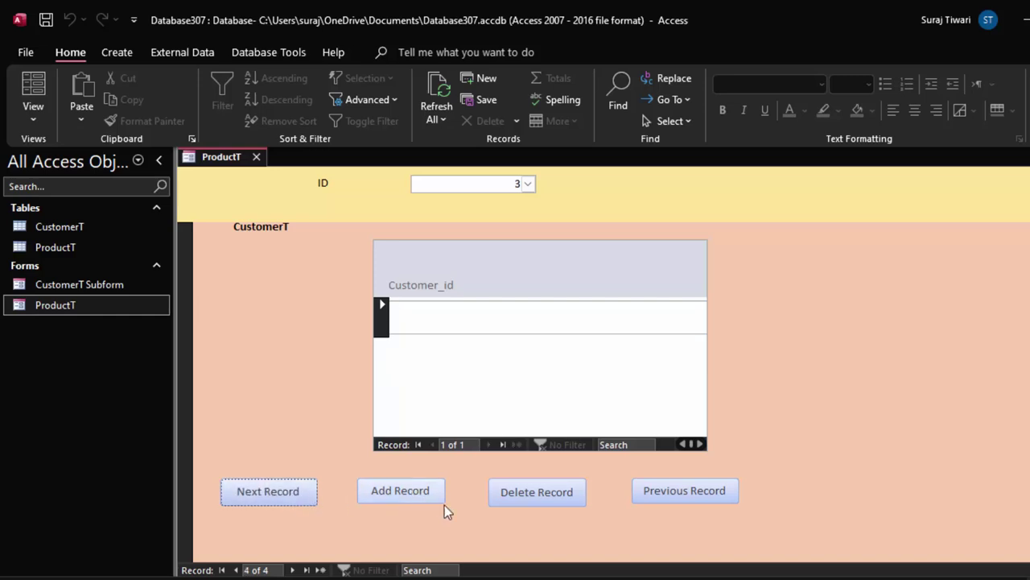